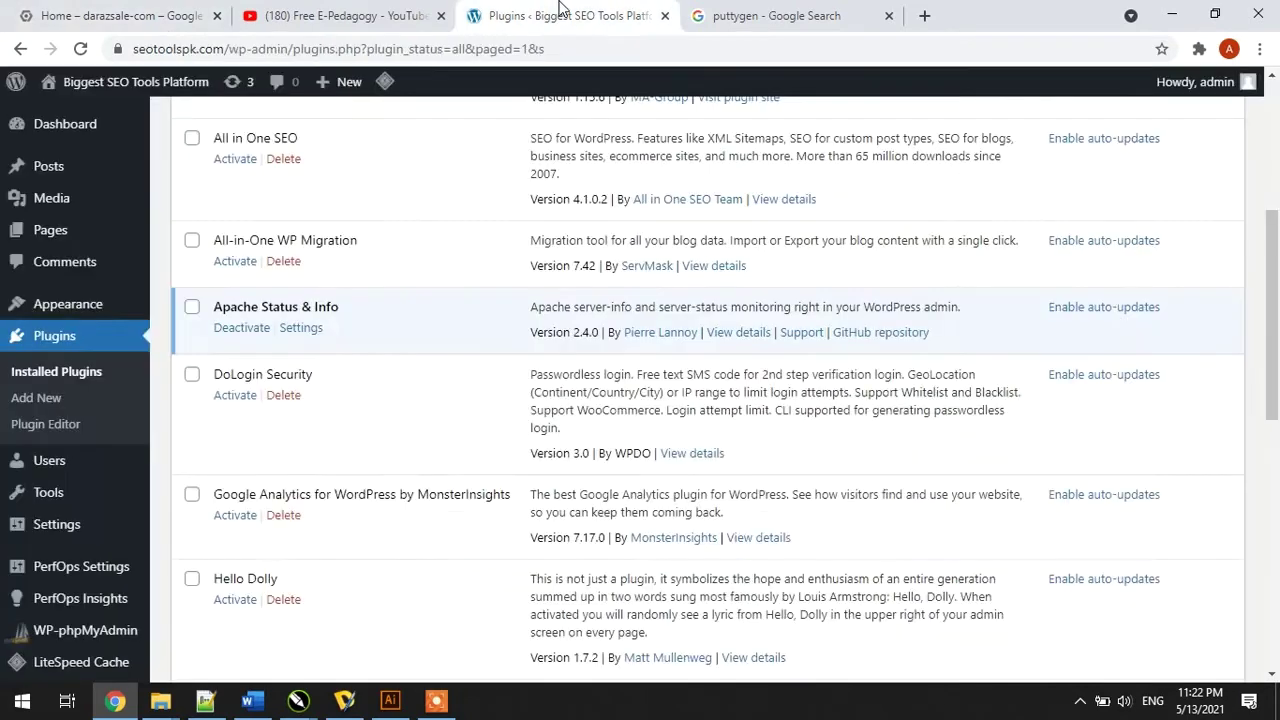
Go from the Dashboard to Plugins > Installed Plugins and open the Add New plugins page.
scroll(345, 500, up, 4)
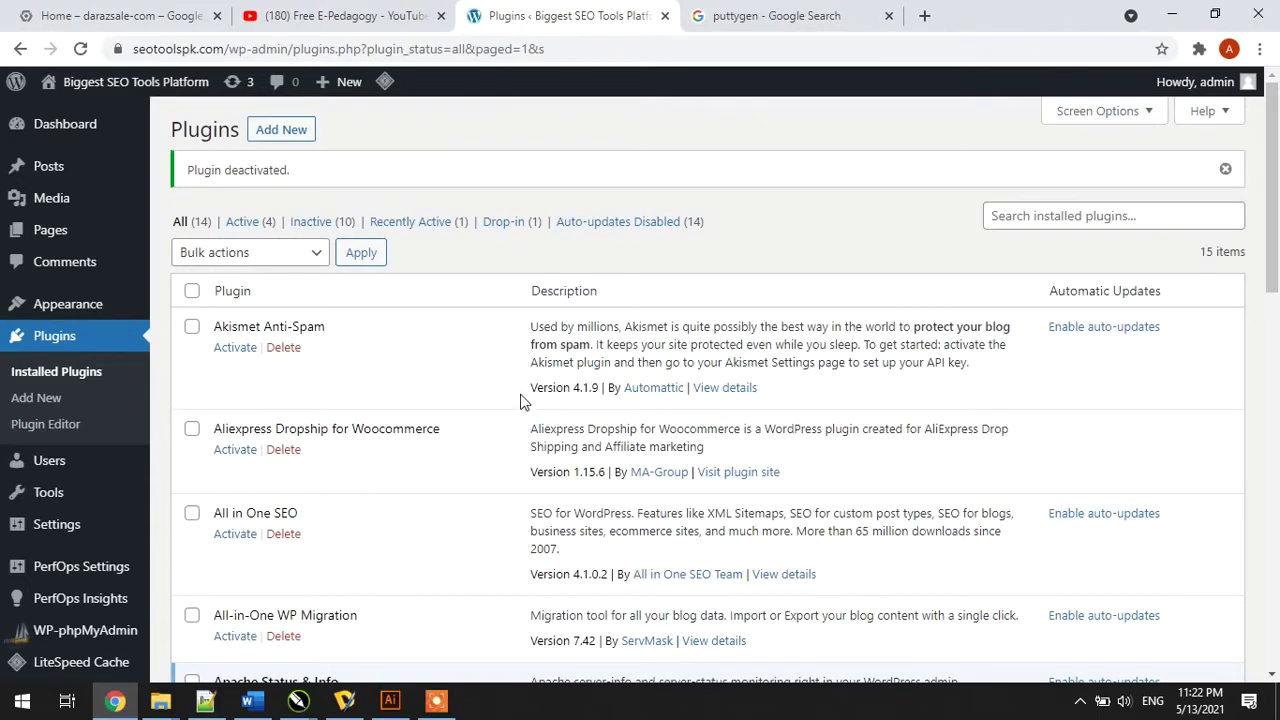
click(29, 124)
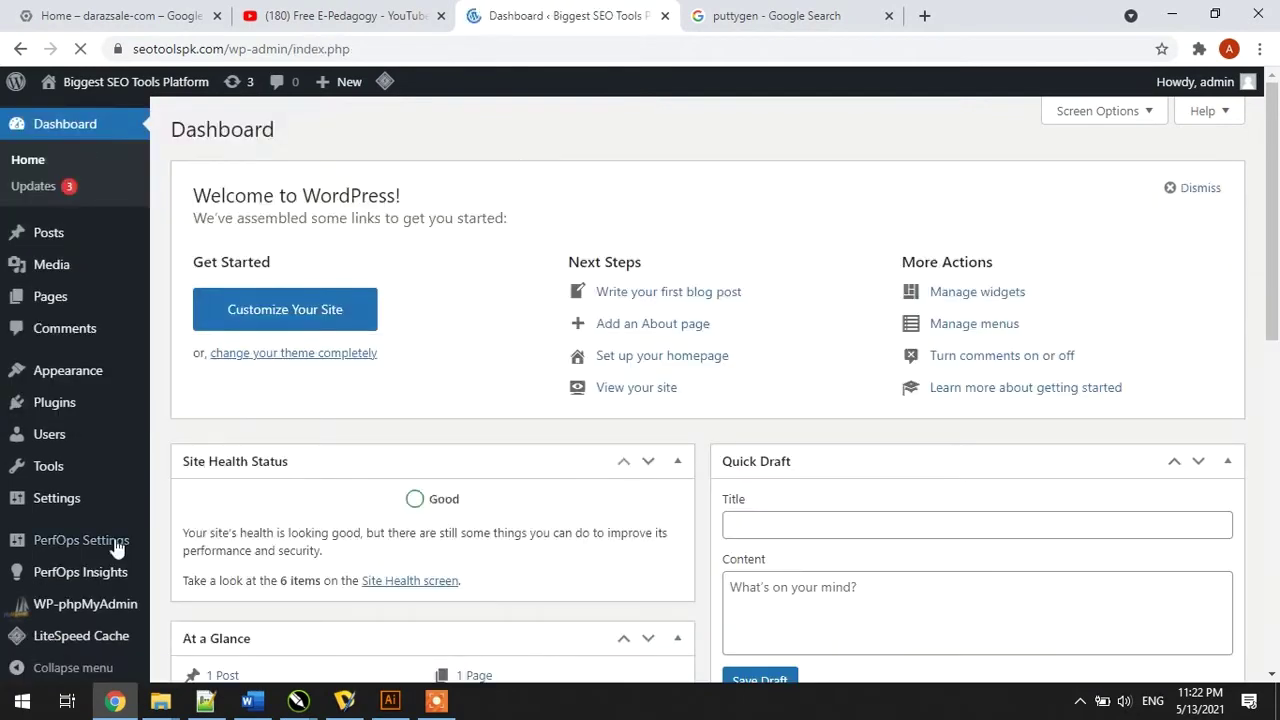
scroll(102, 480, down, 2)
mouse_move(90, 398)
click(223, 394)
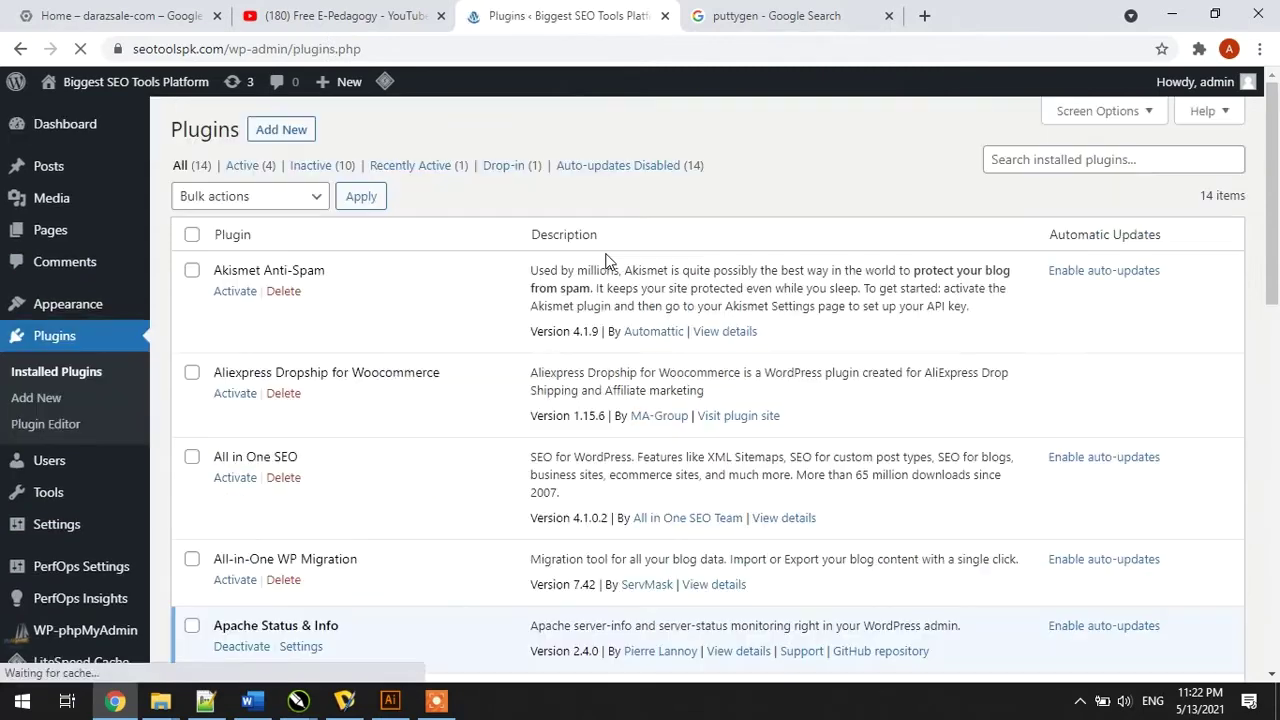
click(298, 130)
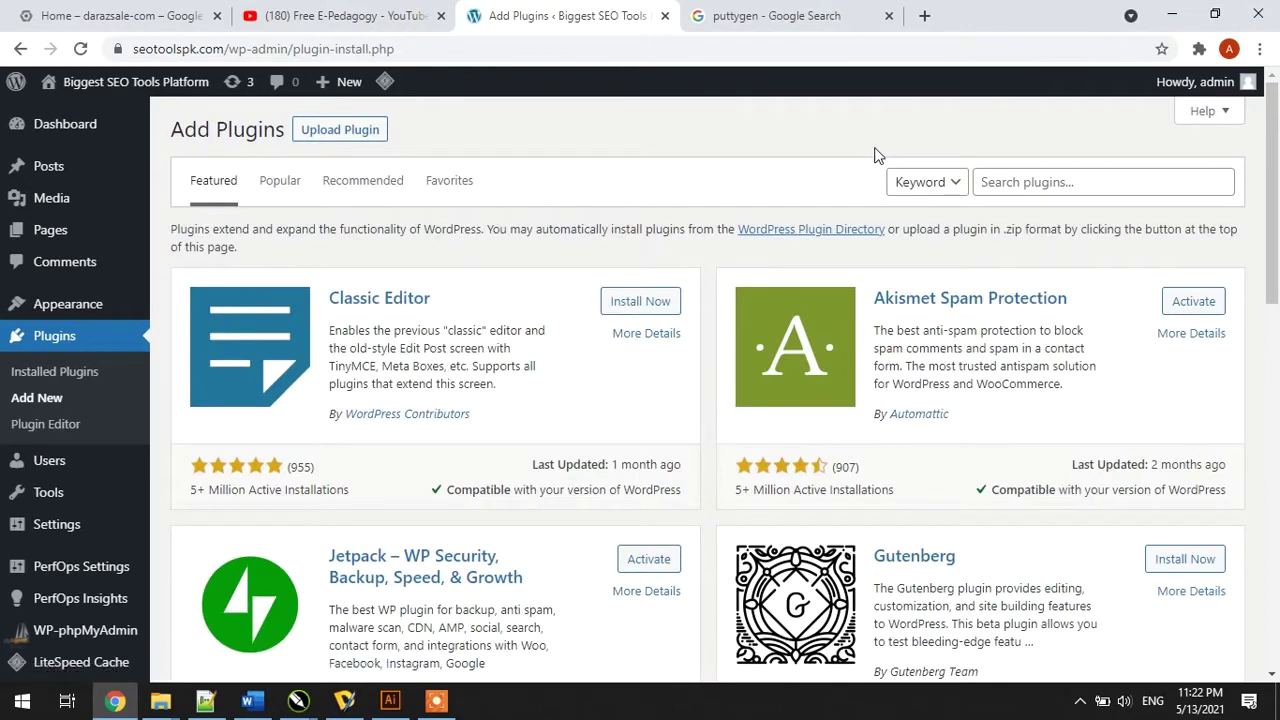
Search plugins for 'file manager', then install and activate the File Manager plugin.
click(1075, 181)
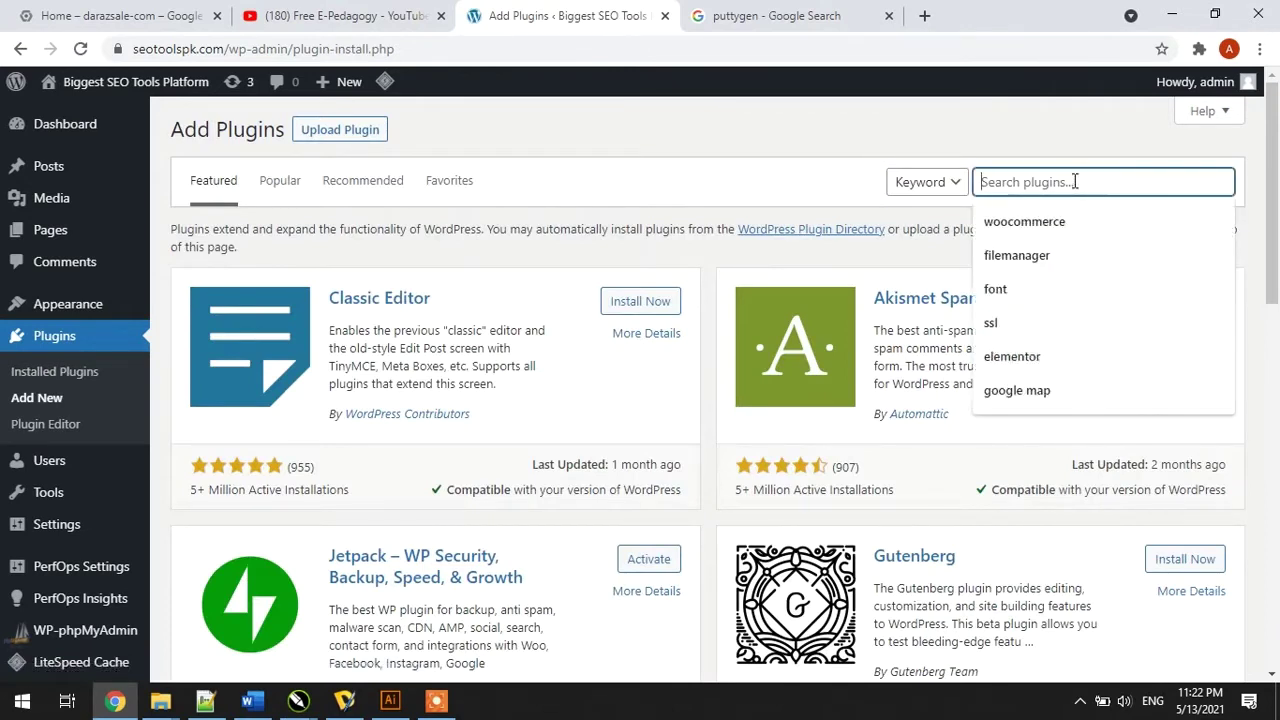
text(fi)
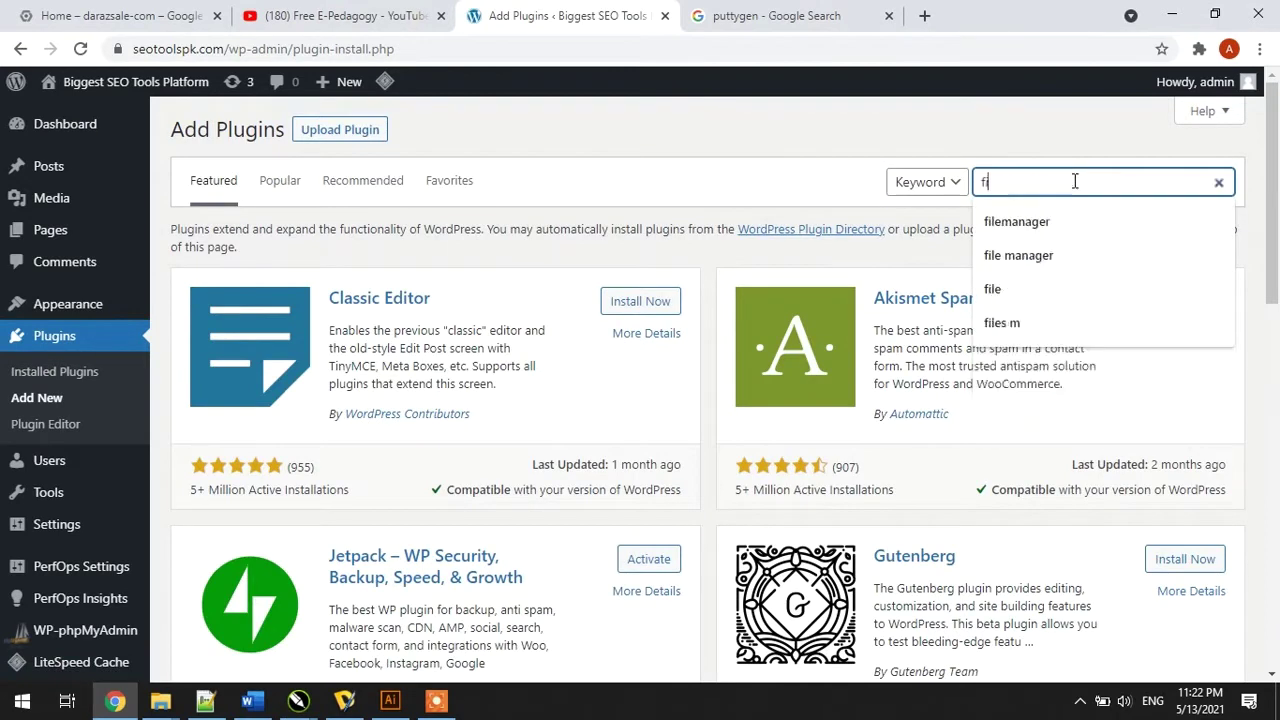
text(le)
key(Down)
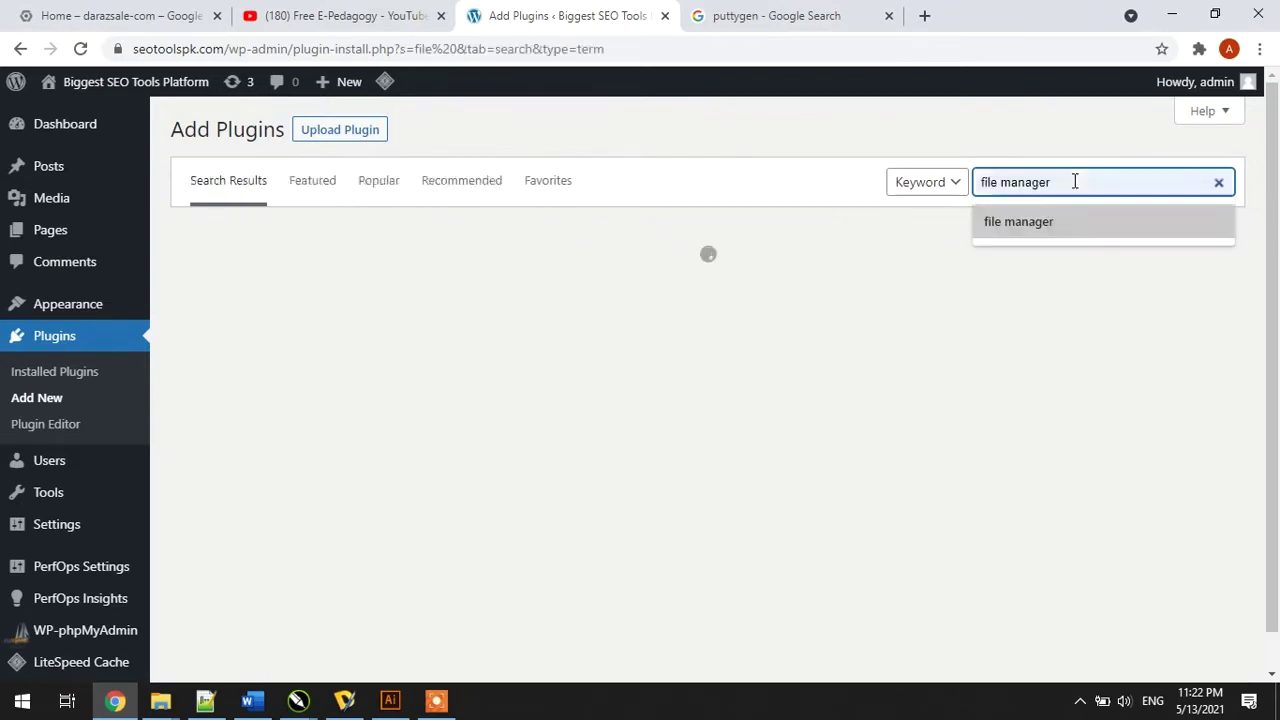
key(Return)
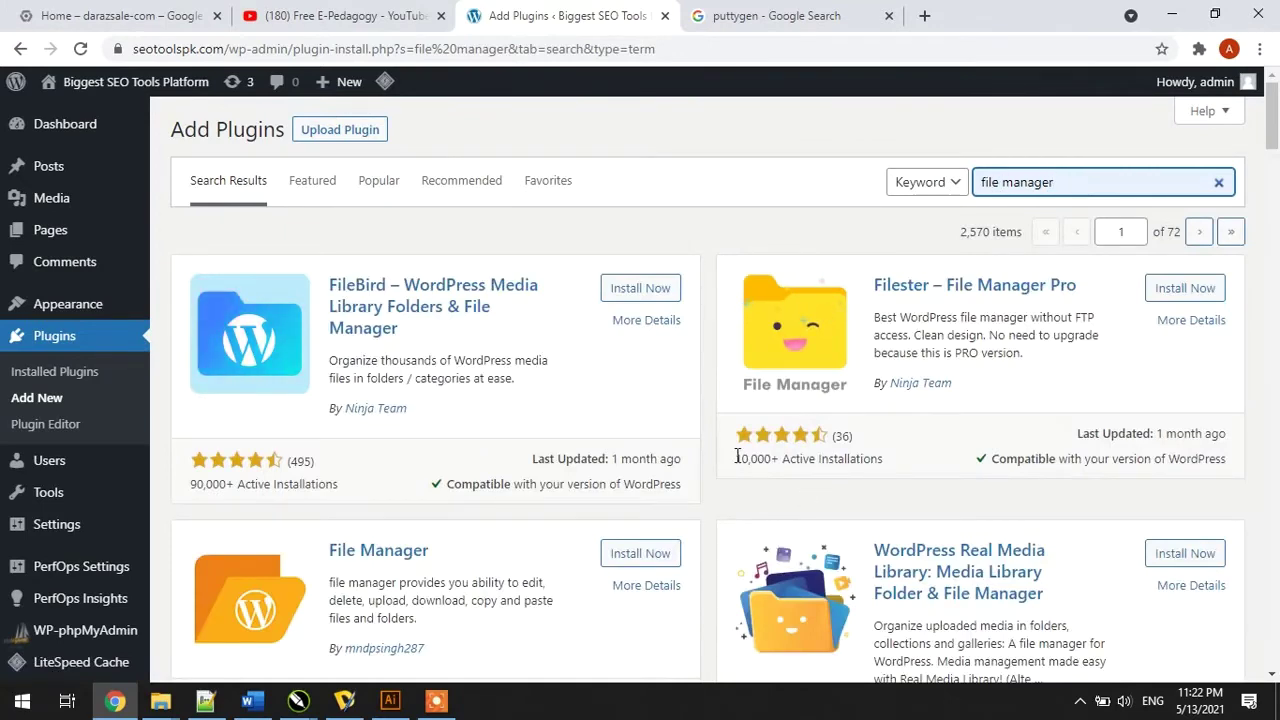
scroll(735, 460, down, 3)
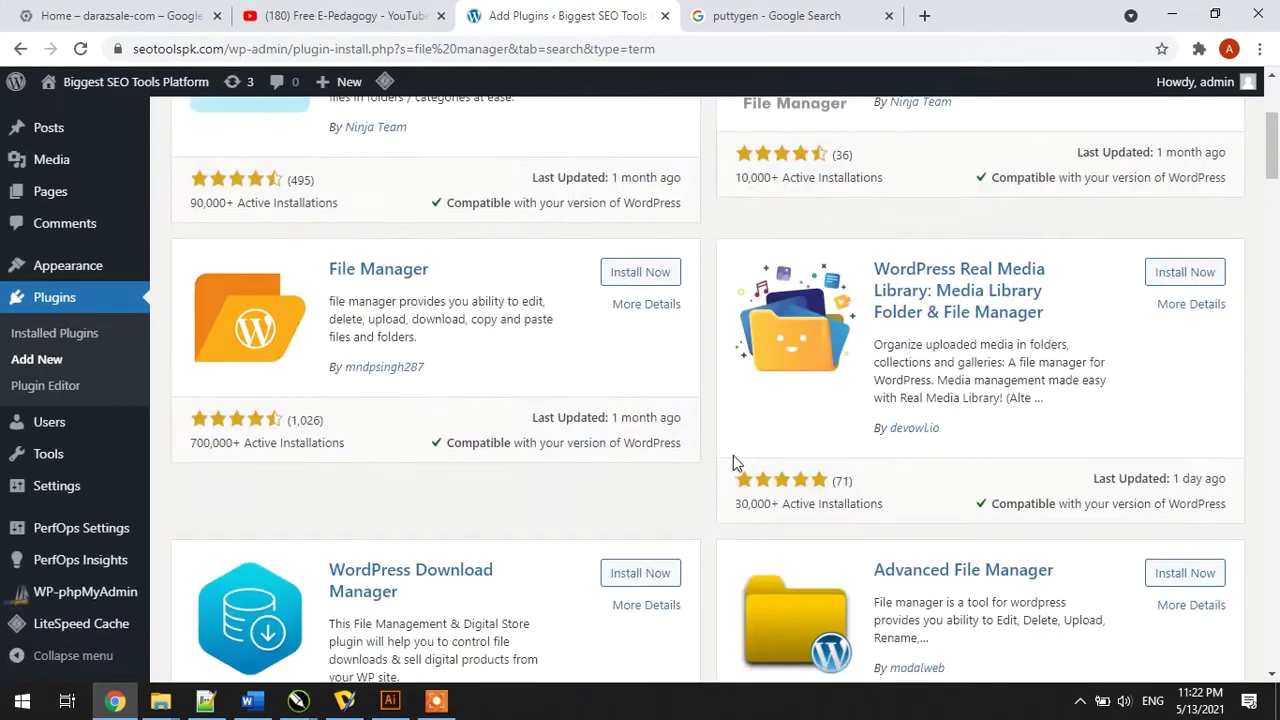
click(635, 274)
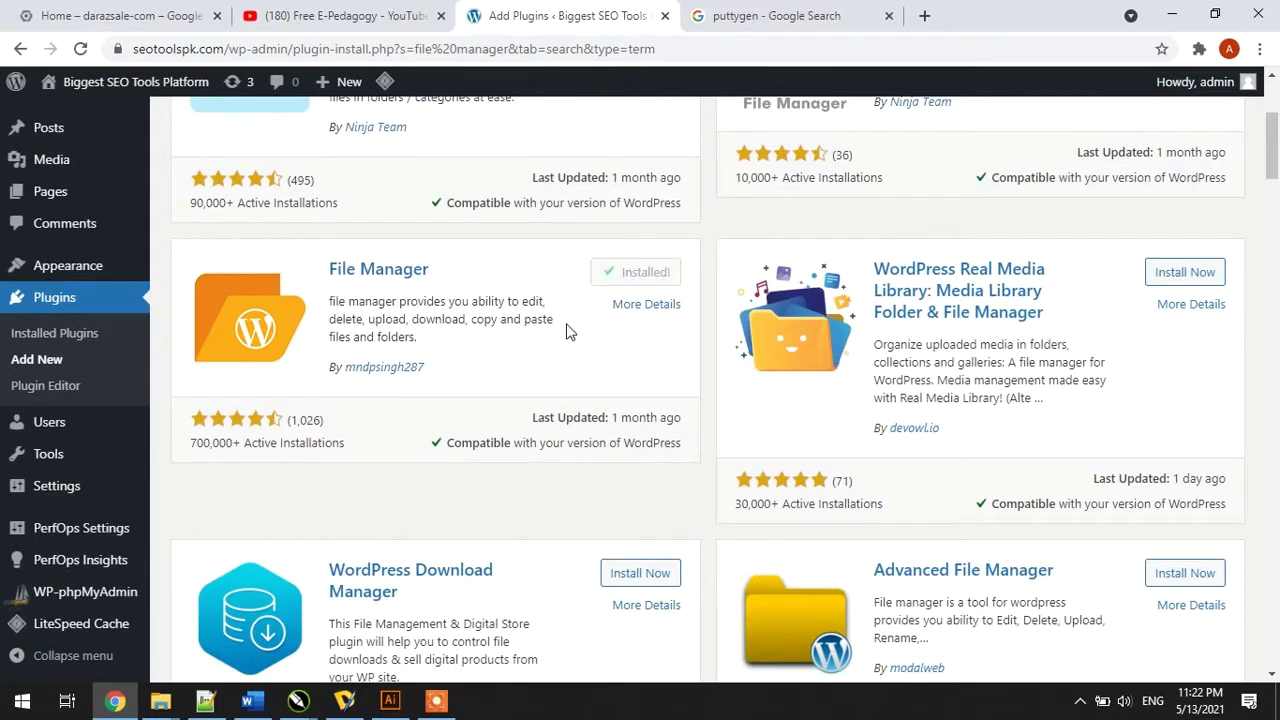
click(648, 276)
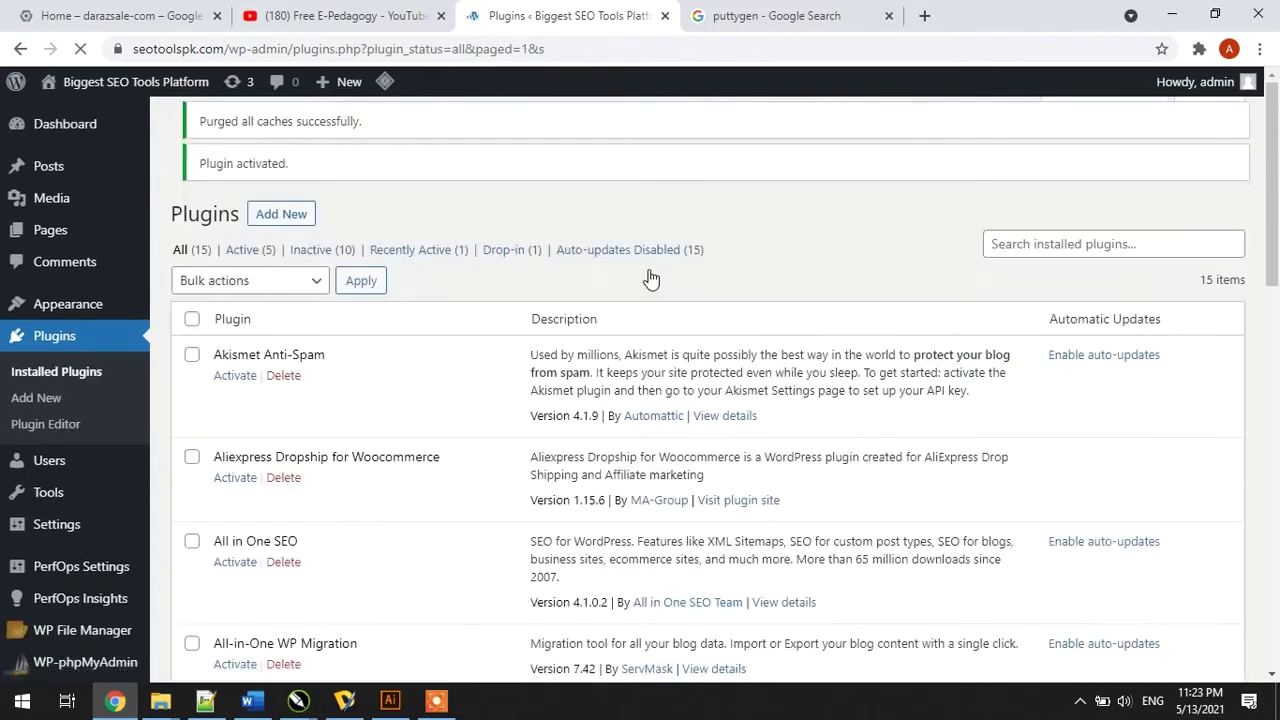
Open WP File Manager from the sidebar and dismiss the subscription prompt with No Thanks.
scroll(253, 333, down, 2)
mouse_move(75, 565)
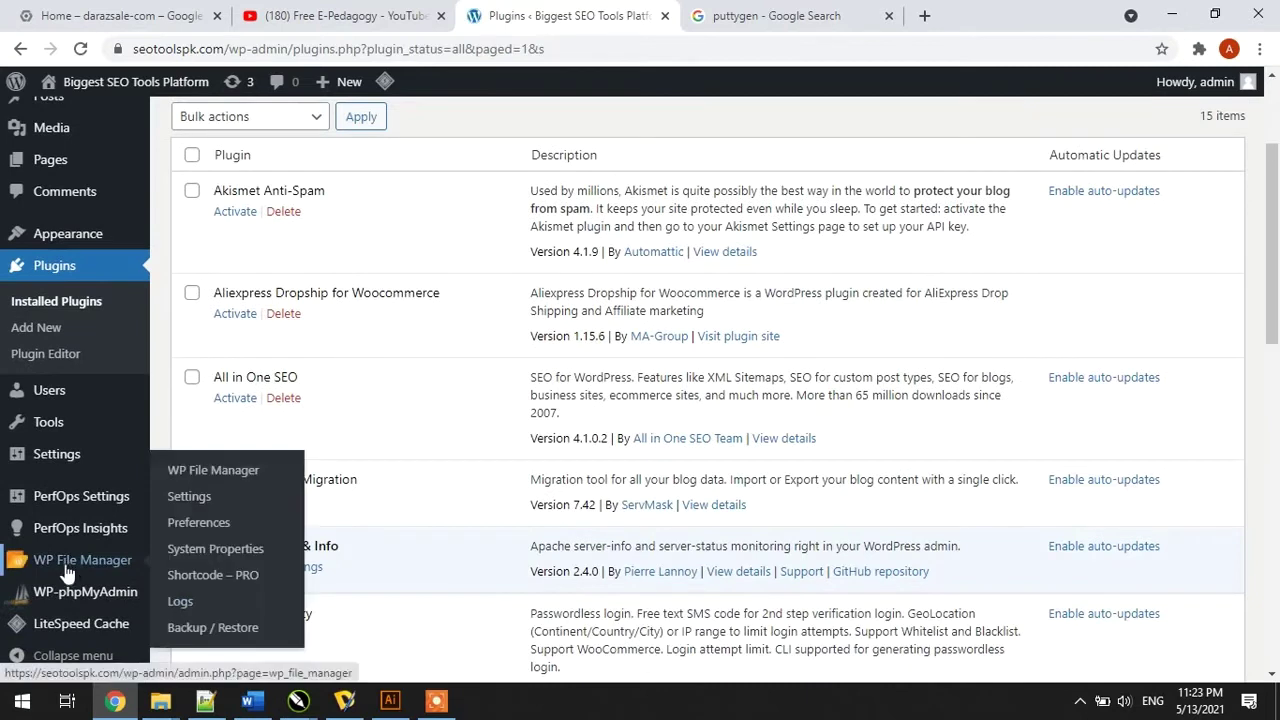
click(238, 478)
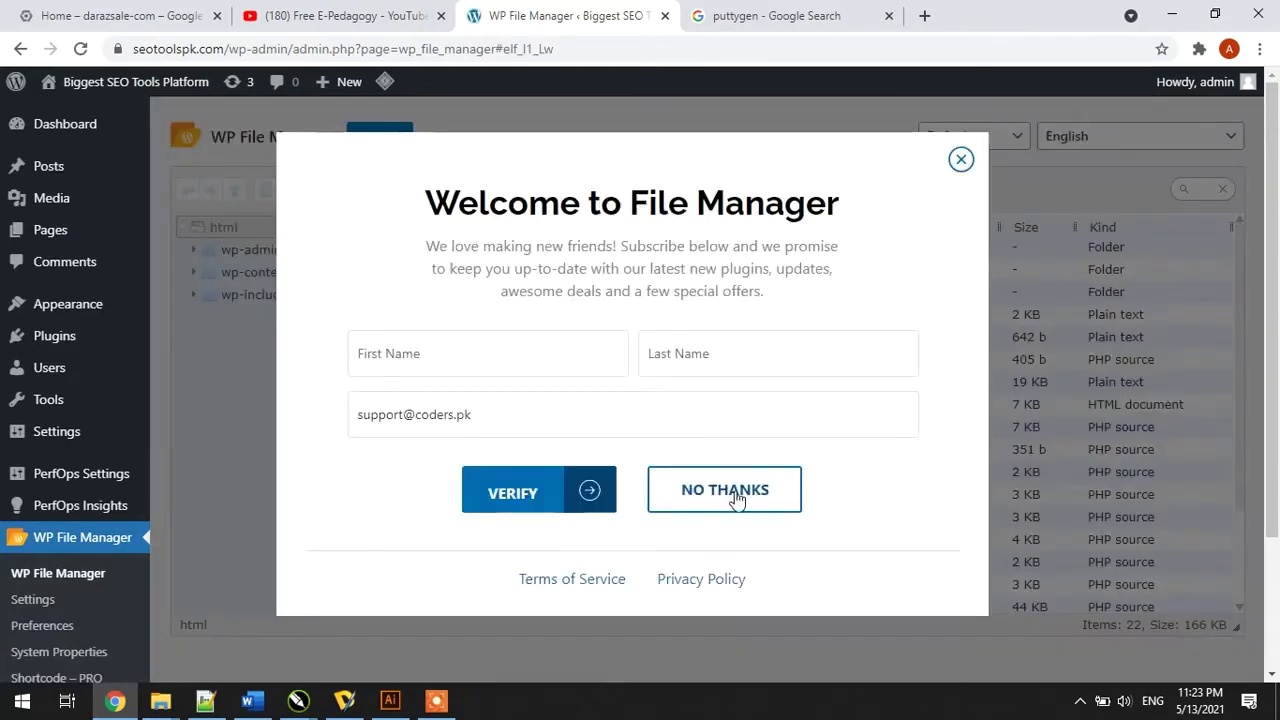
click(736, 497)
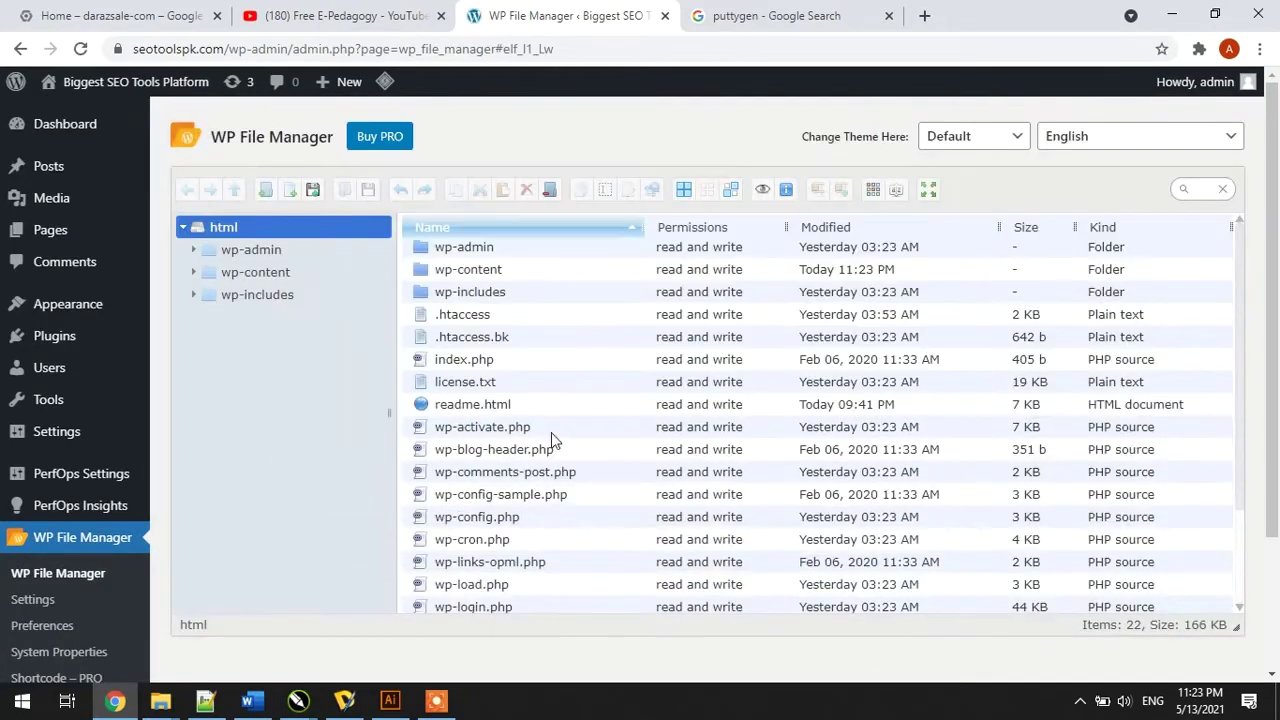
Delete wp-config-sample.php from the html folder.
scroll(552, 430, down, 5)
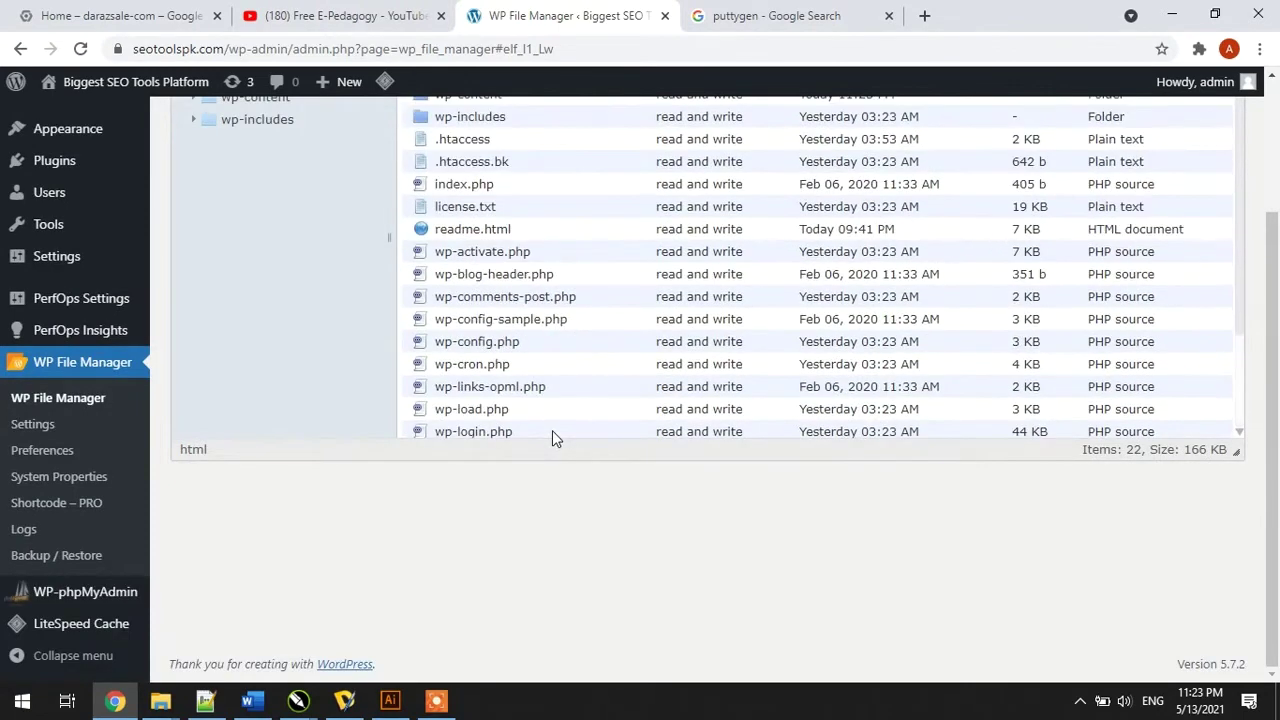
scroll(571, 466, up, 3)
scroll(573, 460, down, 1)
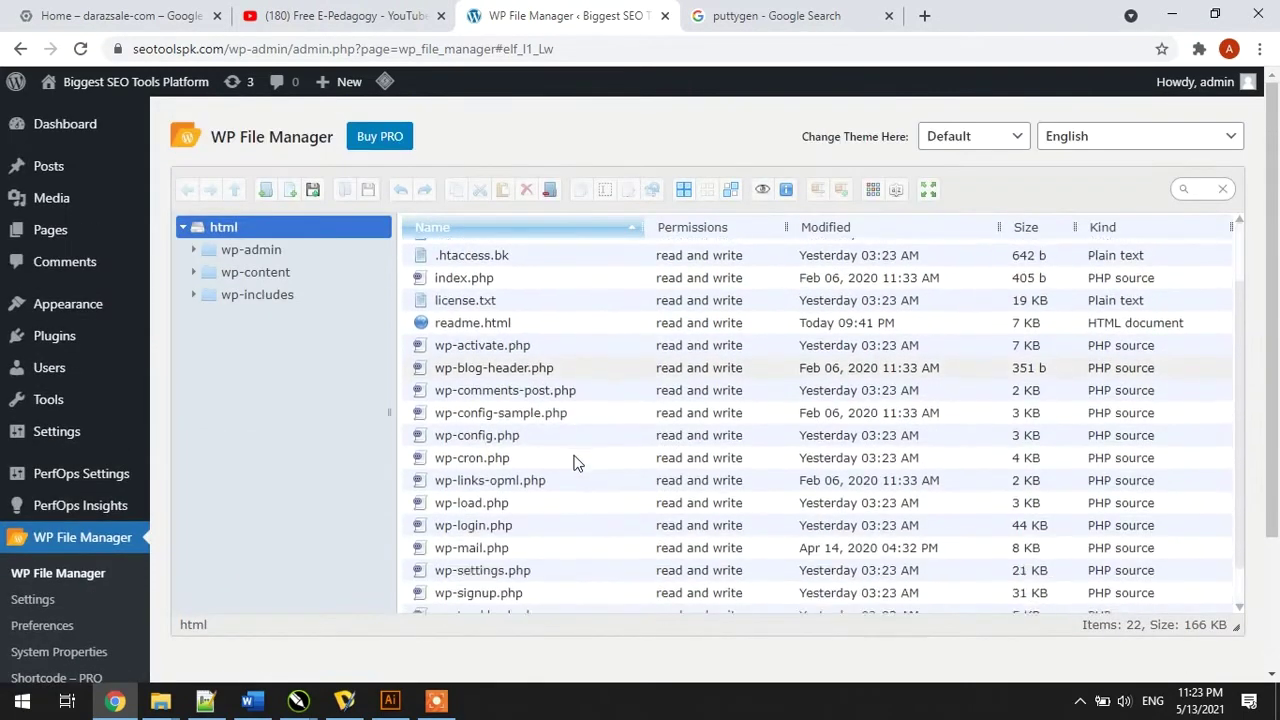
click(589, 402)
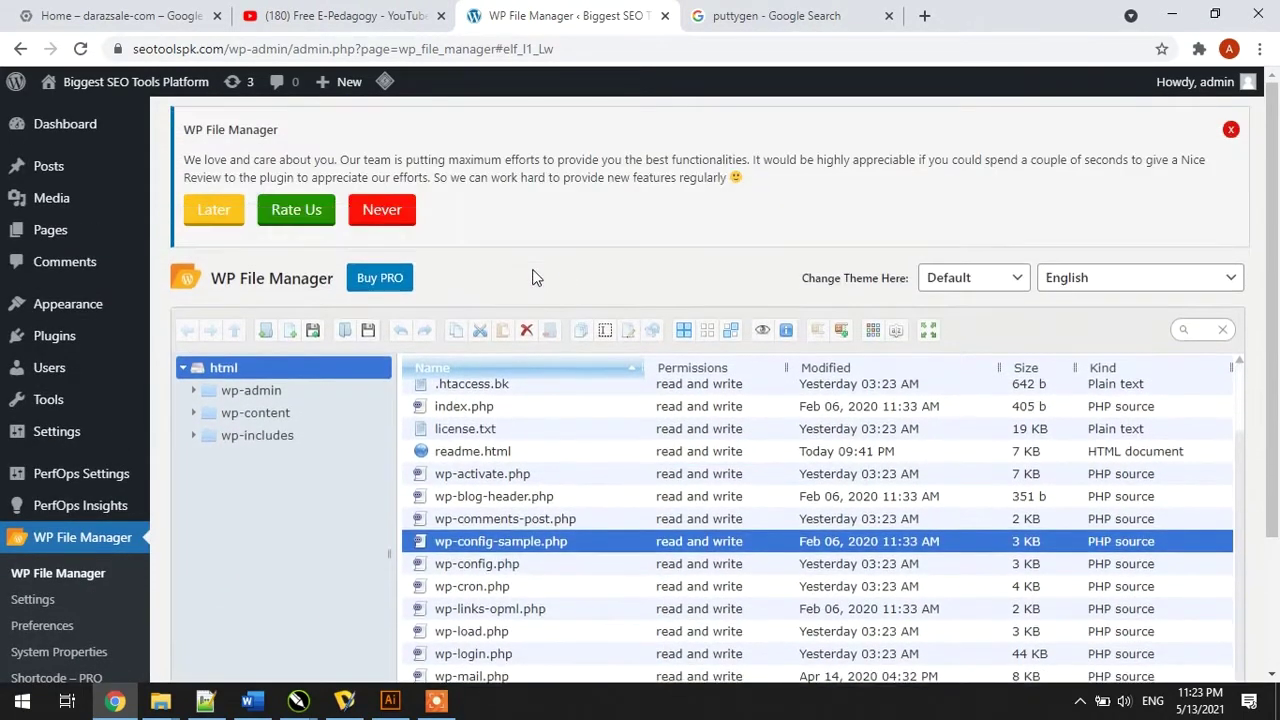
click(527, 331)
click(724, 573)
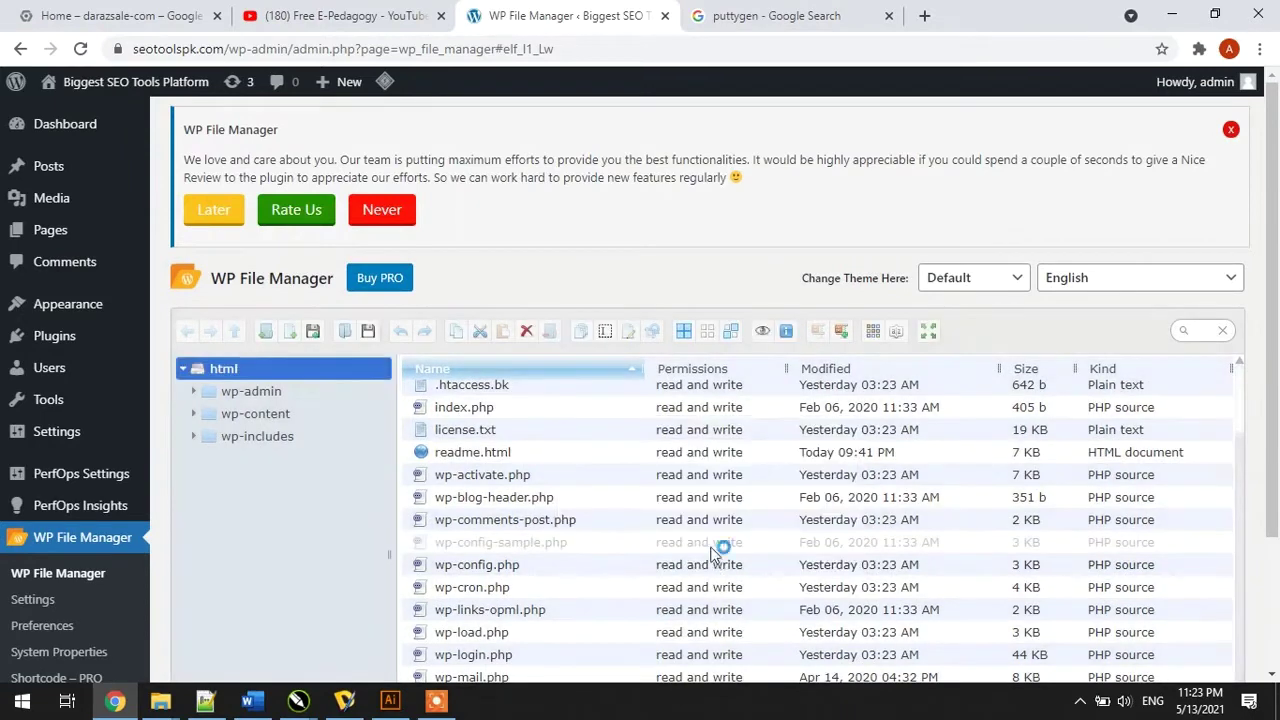
Open wp-config.php in the Code Editor and re-save it with Save & Close.
click(589, 548)
right_click(590, 548)
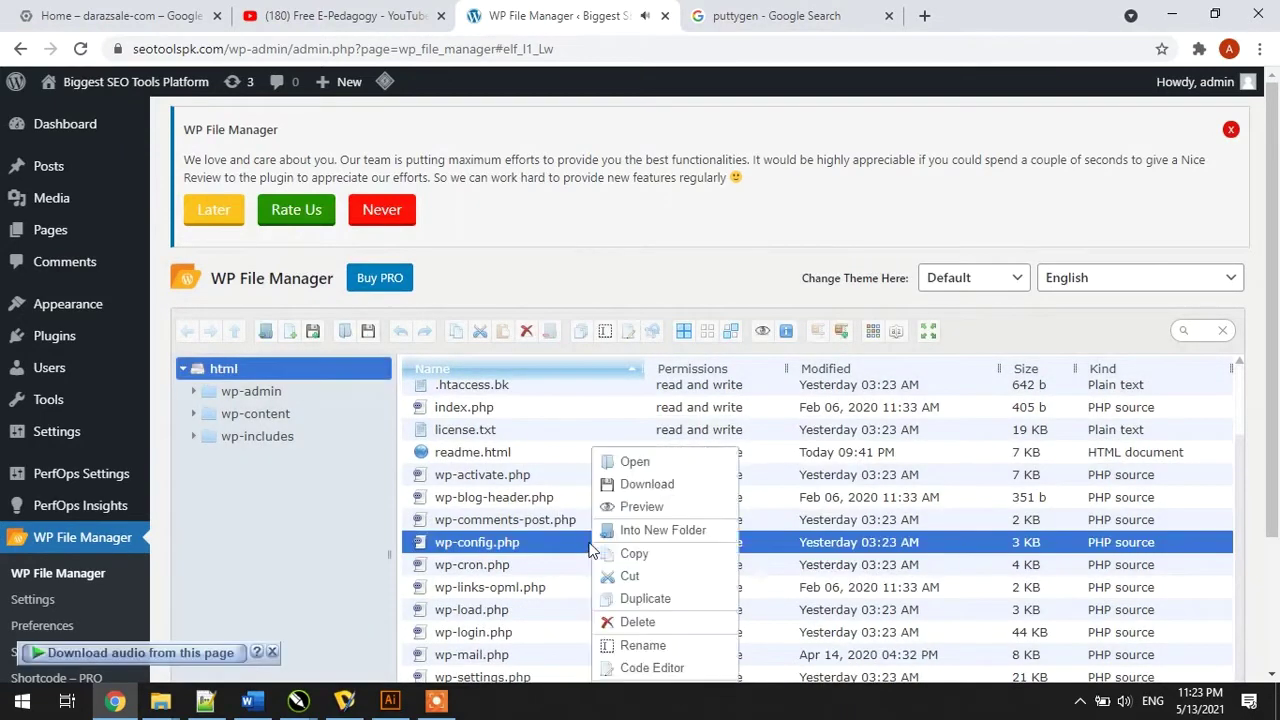
scroll(670, 570, down, 1)
click(662, 574)
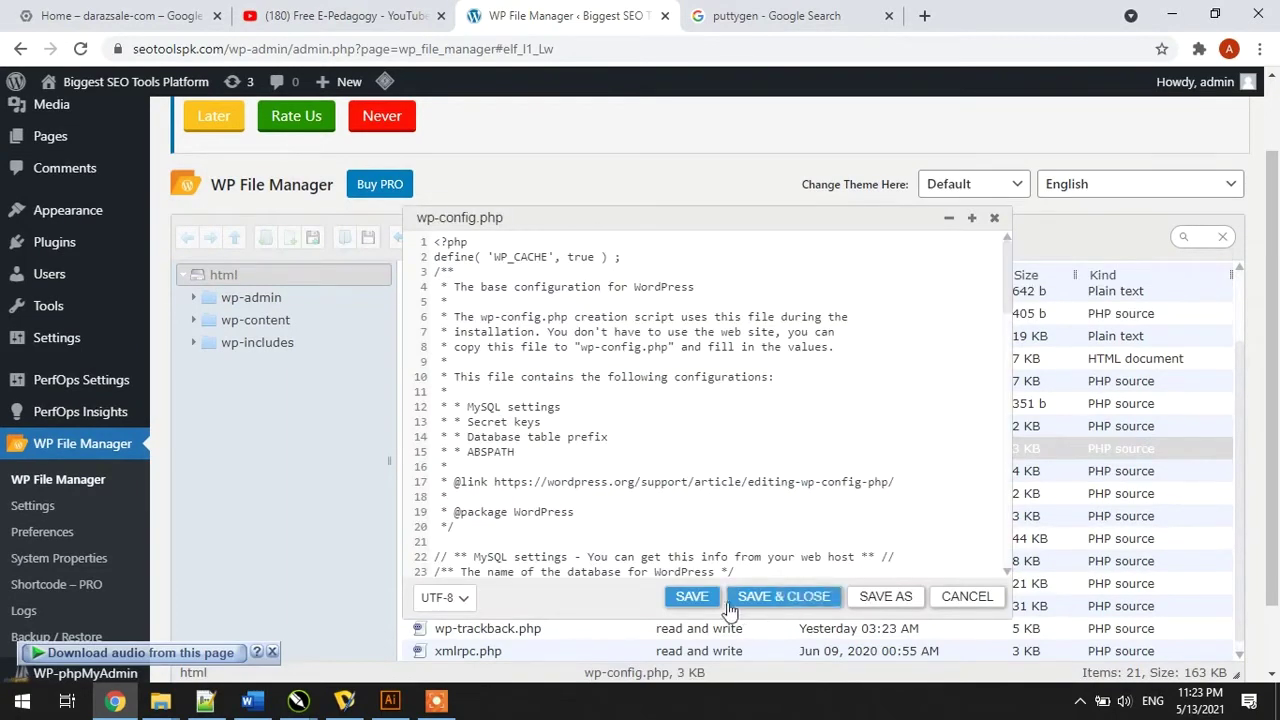
click(588, 398)
scroll(588, 398, down, 10)
scroll(588, 398, down, 1)
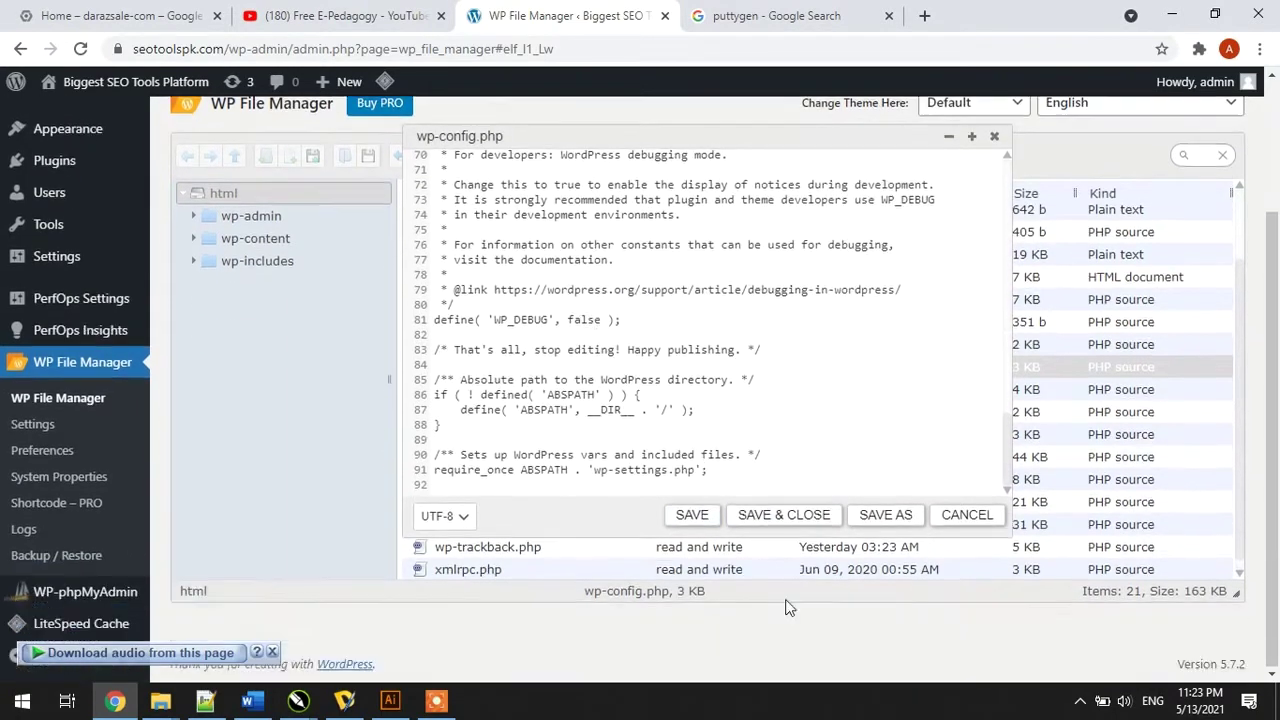
click(786, 516)
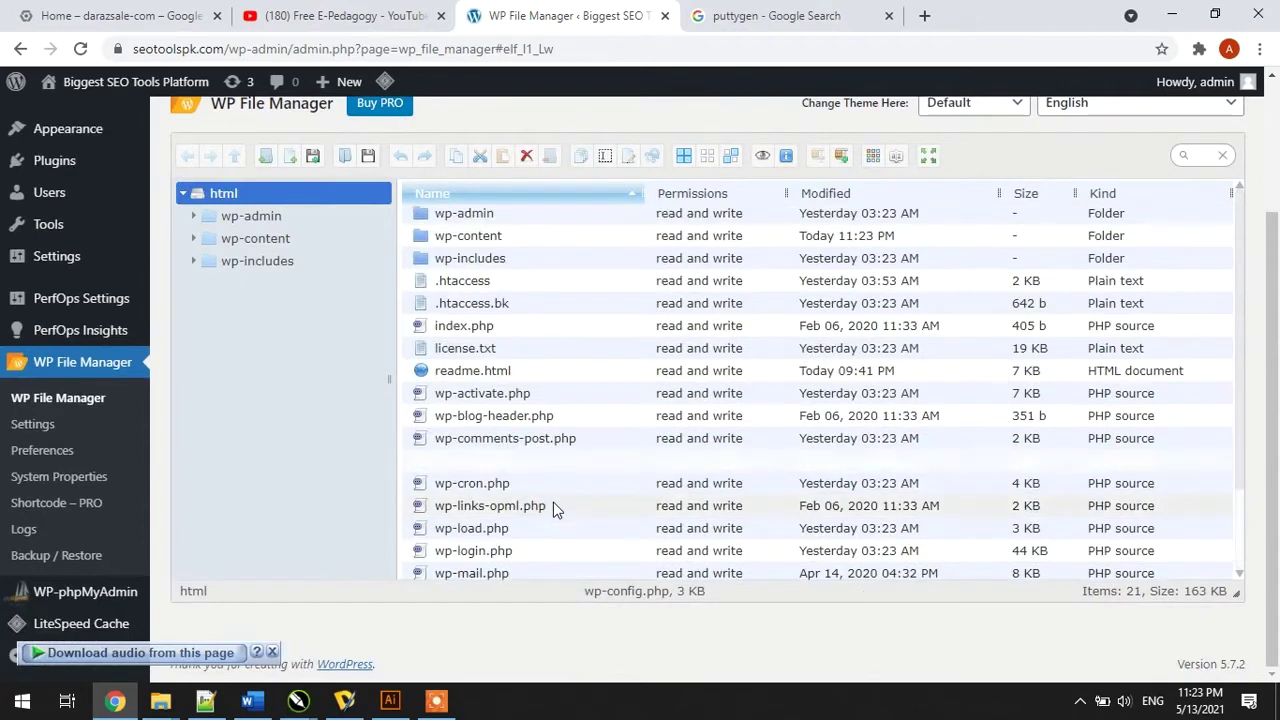
scroll(553, 502, up, 2)
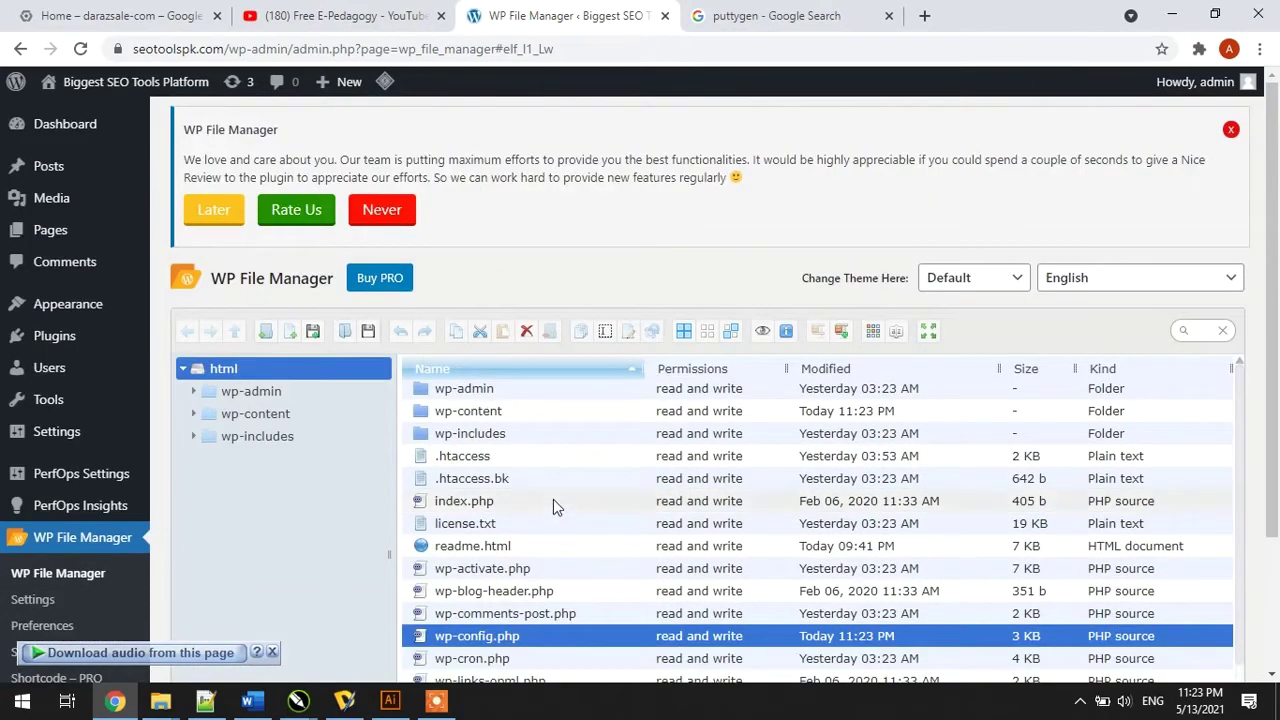
Open the wp-content folder and upload an image file into it.
double_click(577, 419)
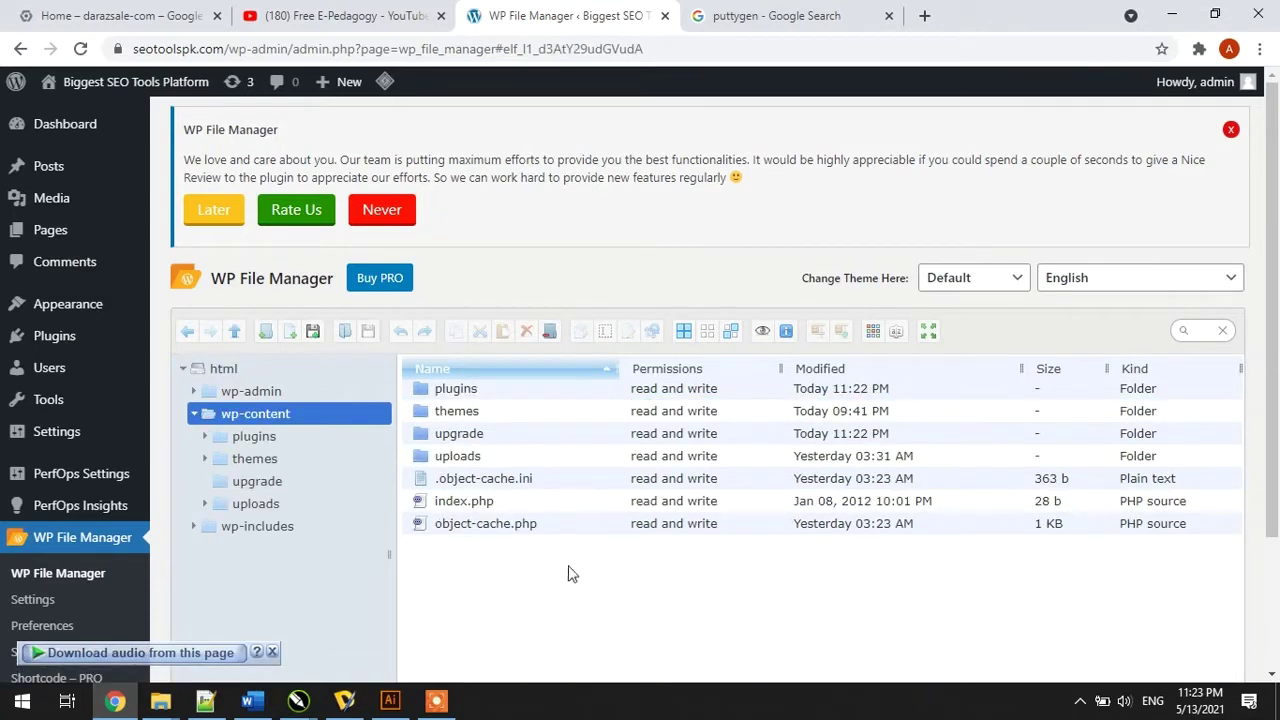
right_click(534, 565)
click(597, 577)
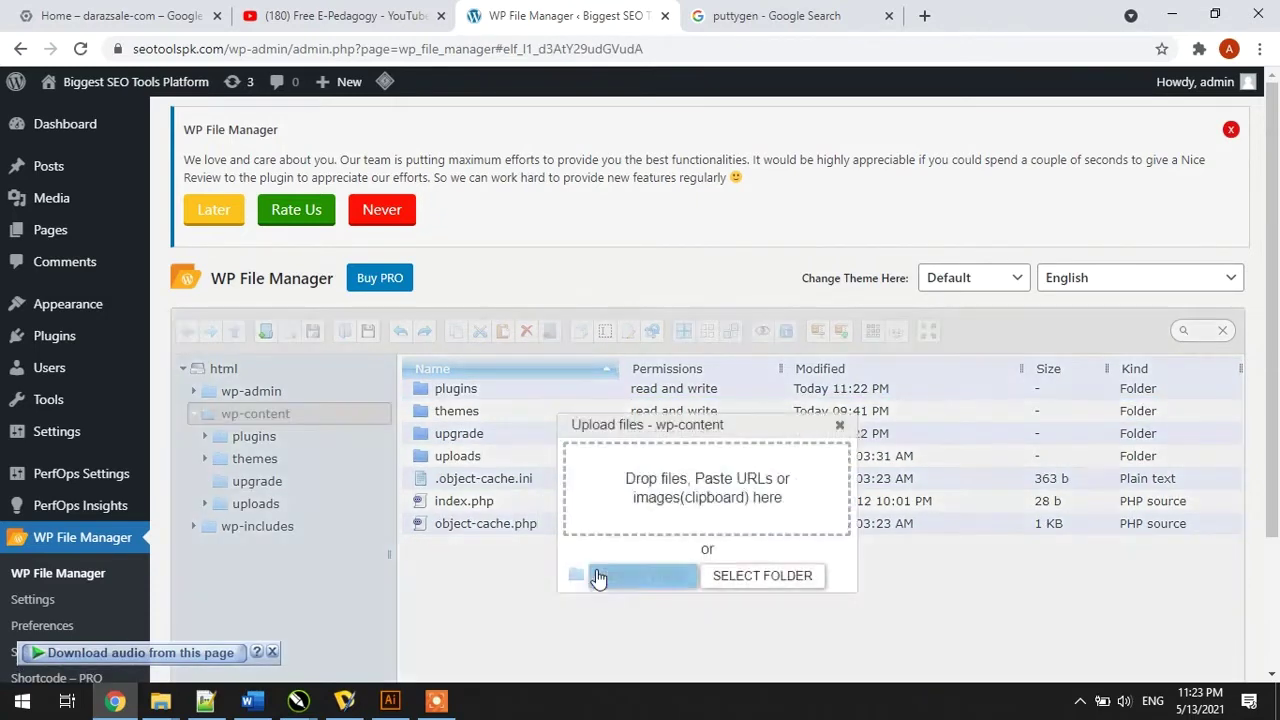
click(661, 570)
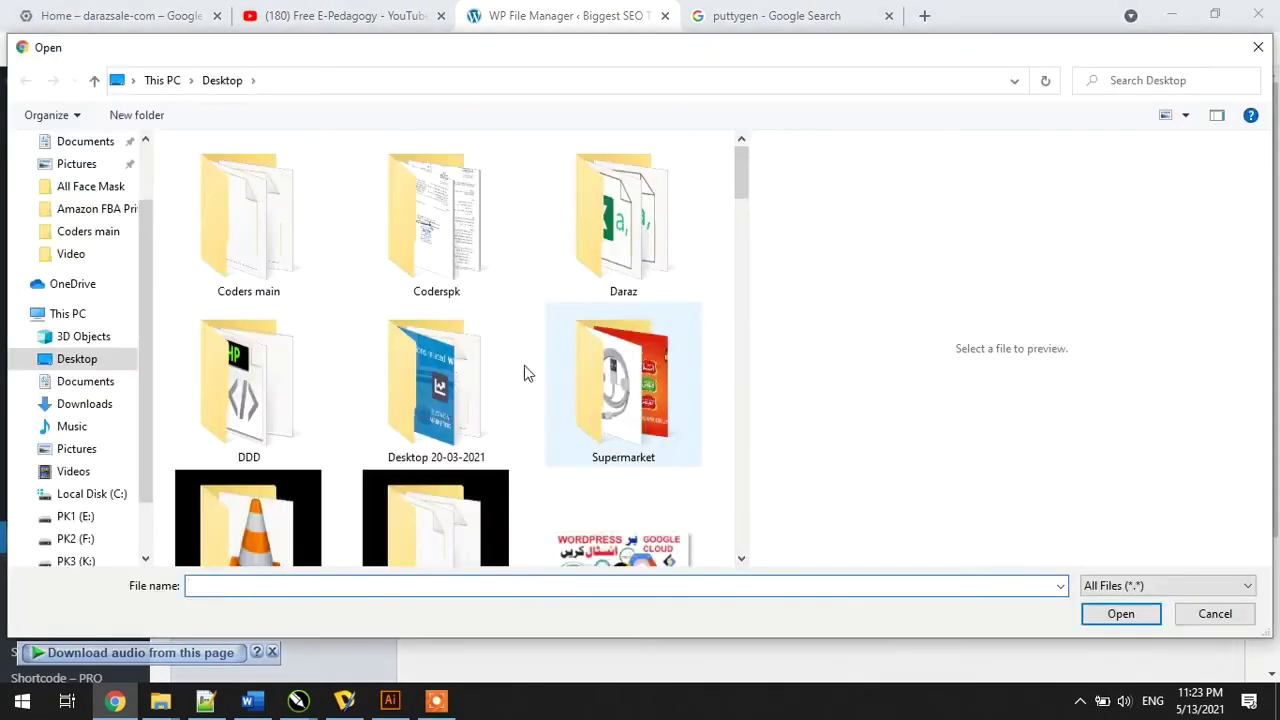
scroll(527, 373, down, 2)
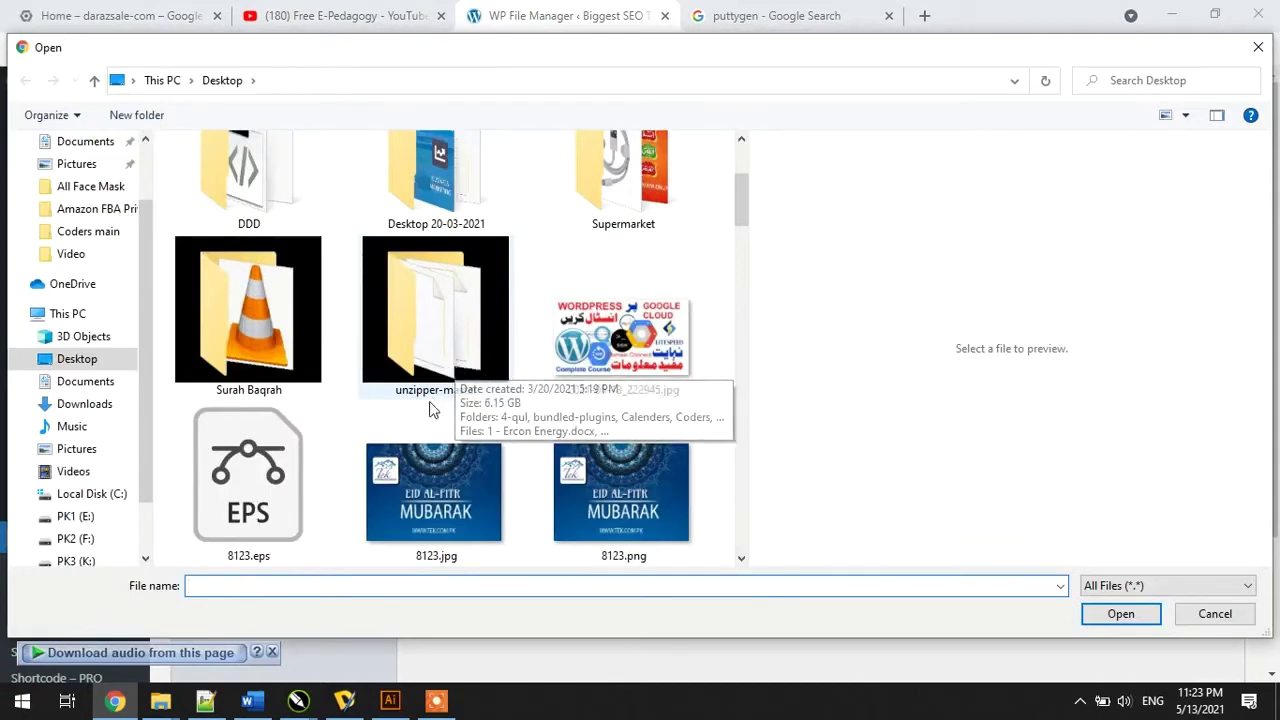
double_click(632, 380)
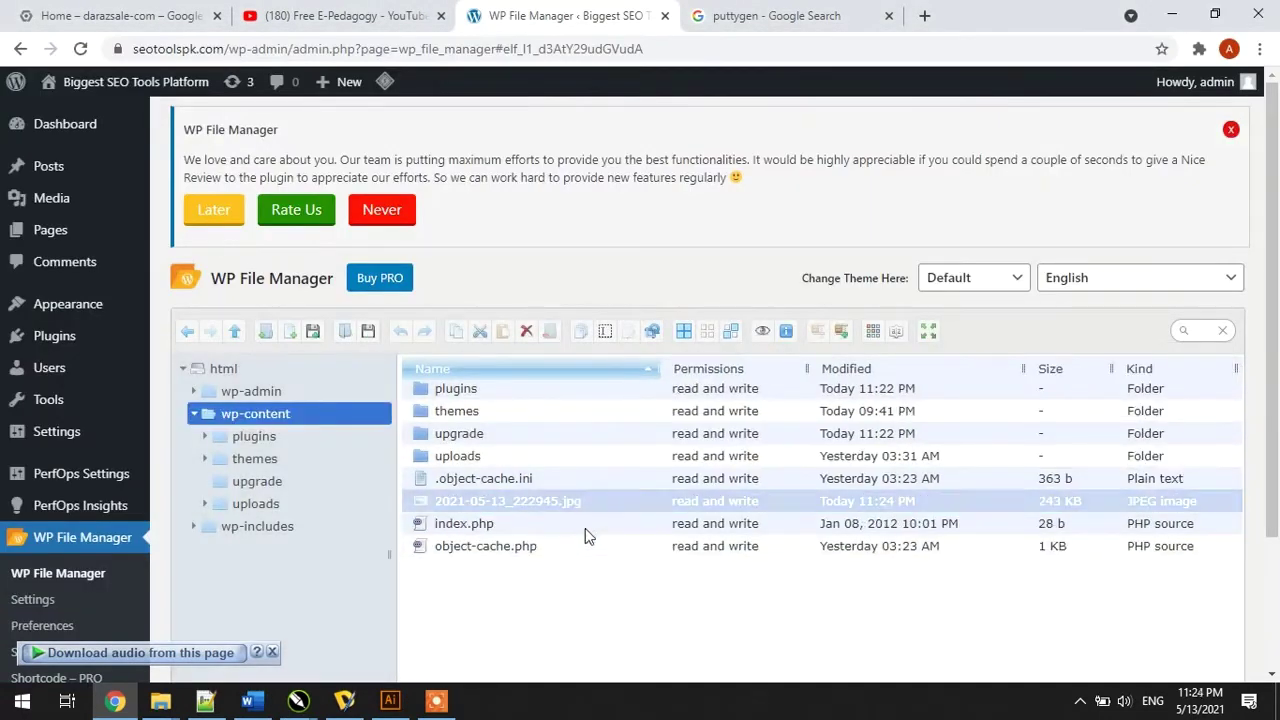
Delete the uploaded 2021-05-13_222945.jpg and switch to the puttygen search results tab.
right_click(596, 508)
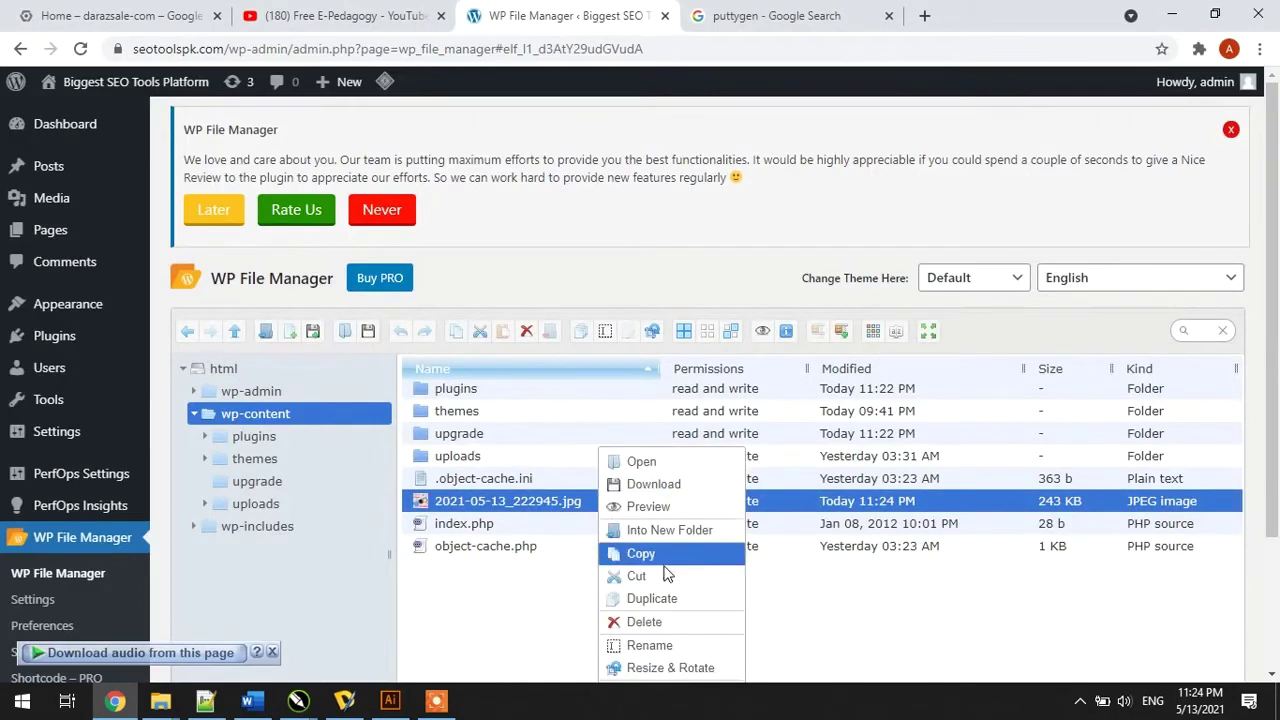
click(646, 620)
click(712, 573)
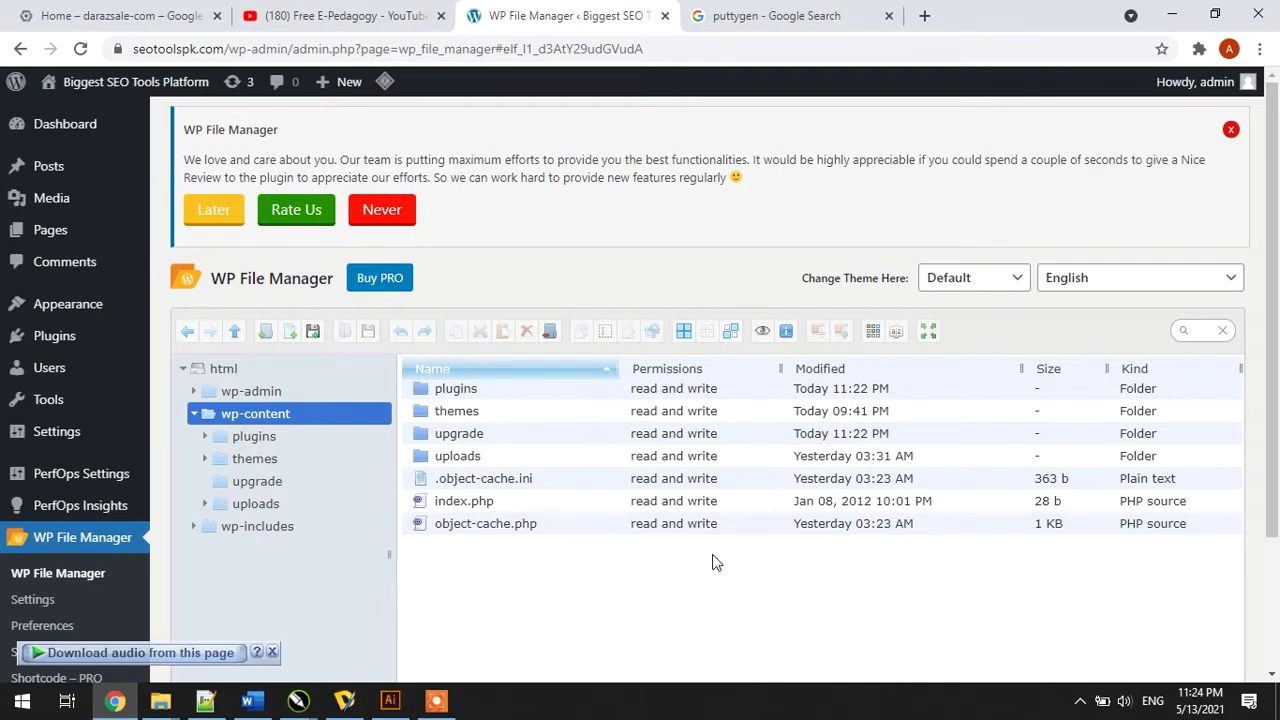
click(825, 215)
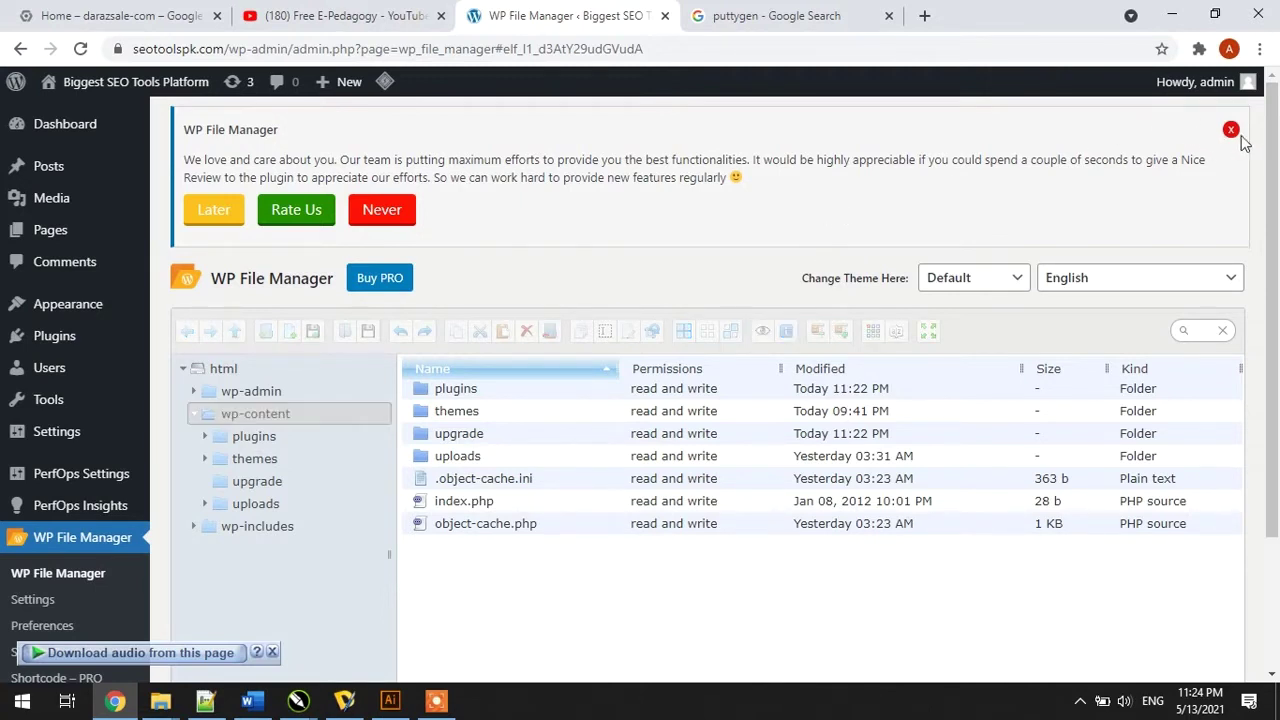
click(786, 12)
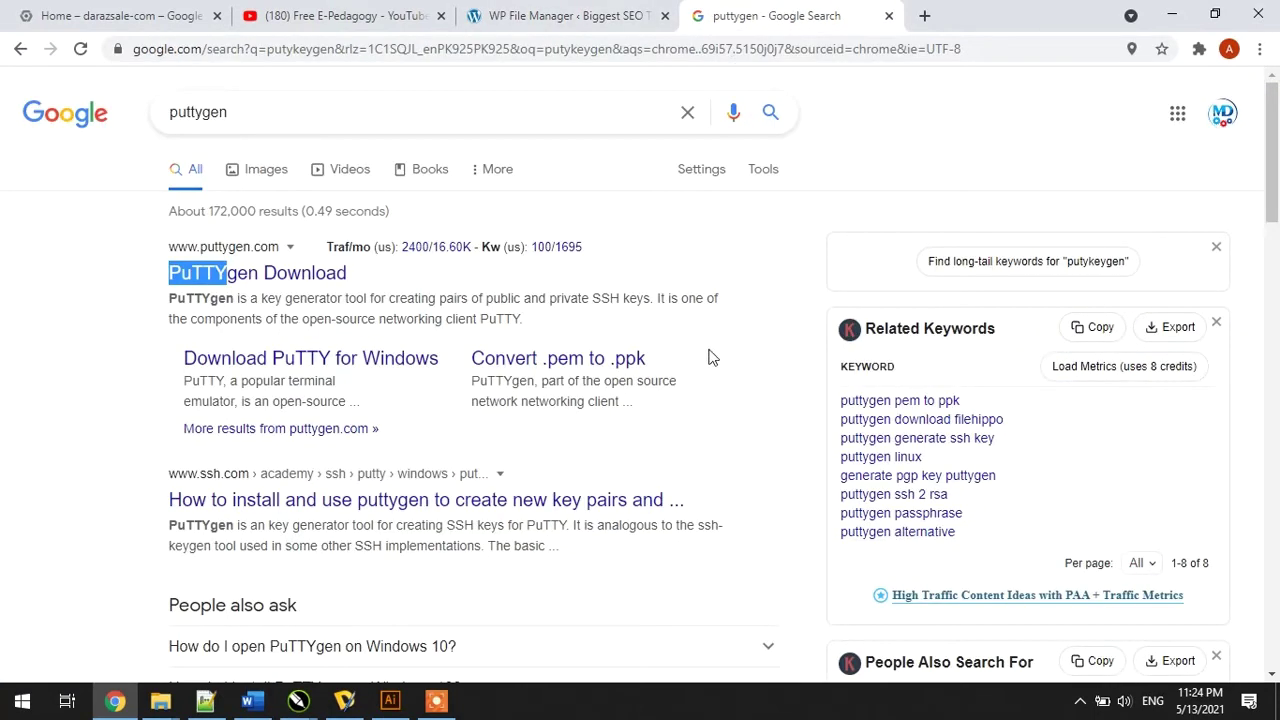
Search Google for filezila in a new tab to reach the FileZilla Client download page.
click(924, 15)
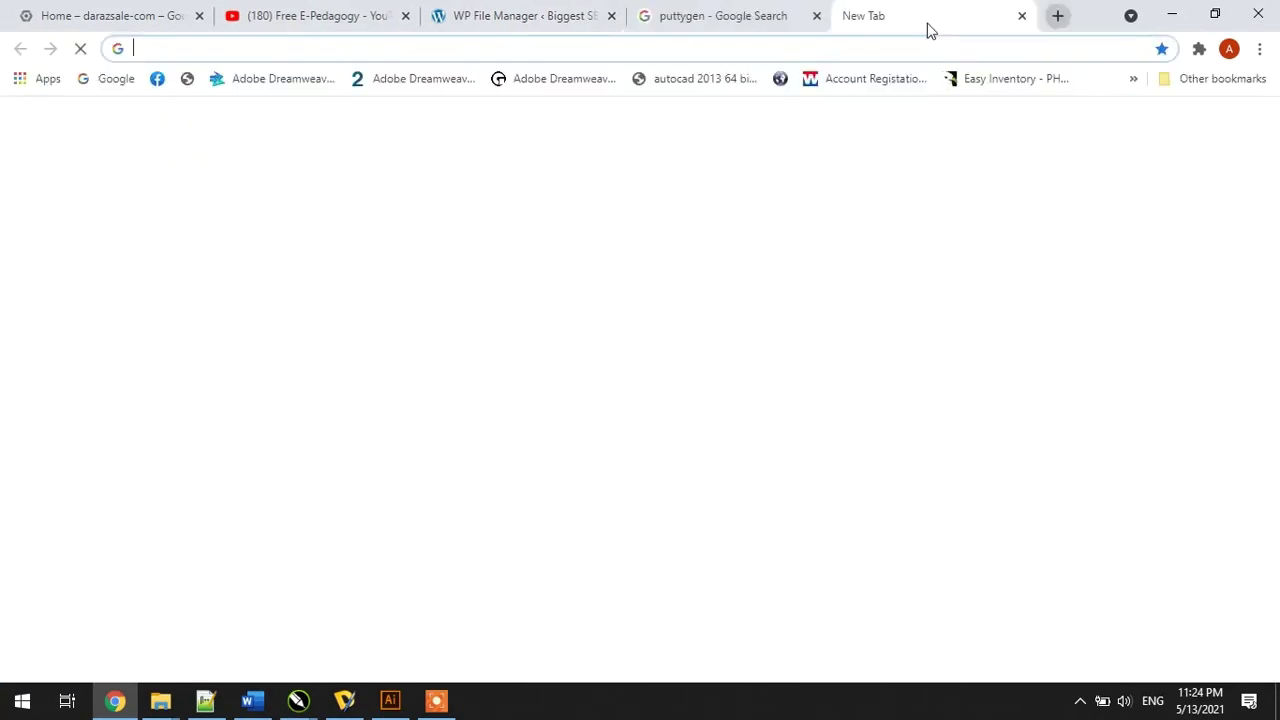
text(file)
key(Return)
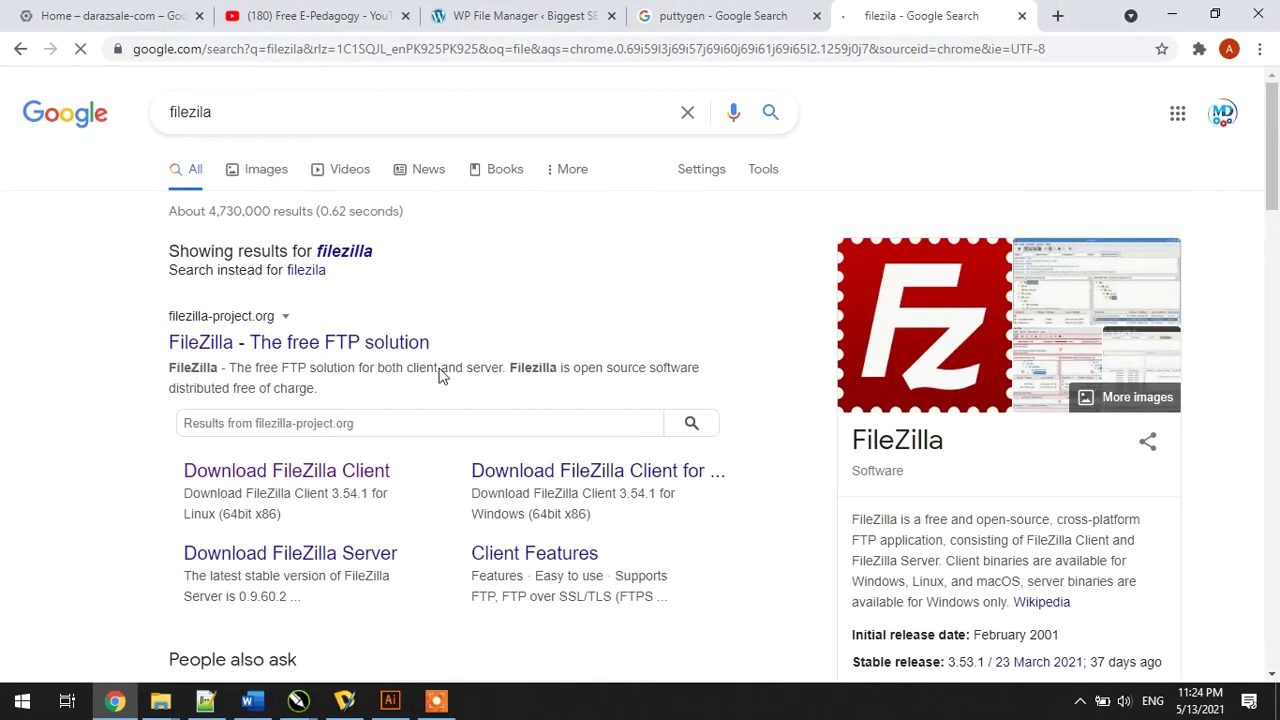
scroll(451, 371, down, 1)
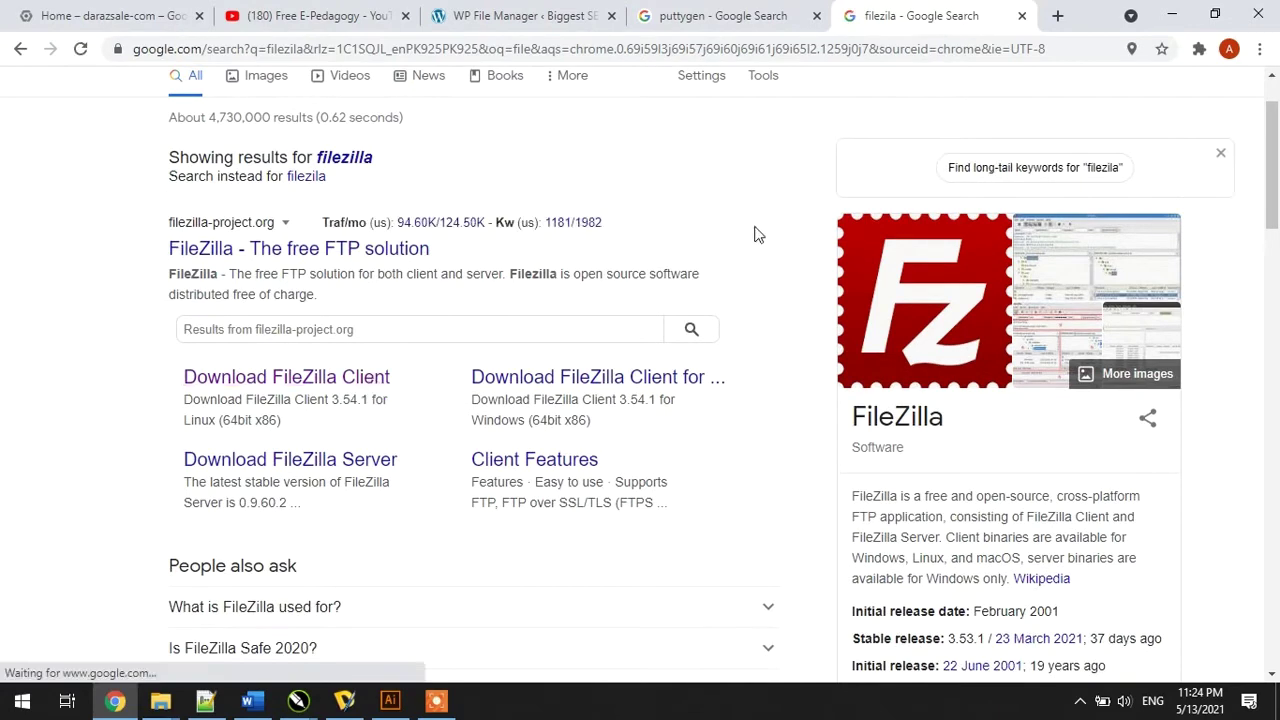
scroll(414, 297, down, 3)
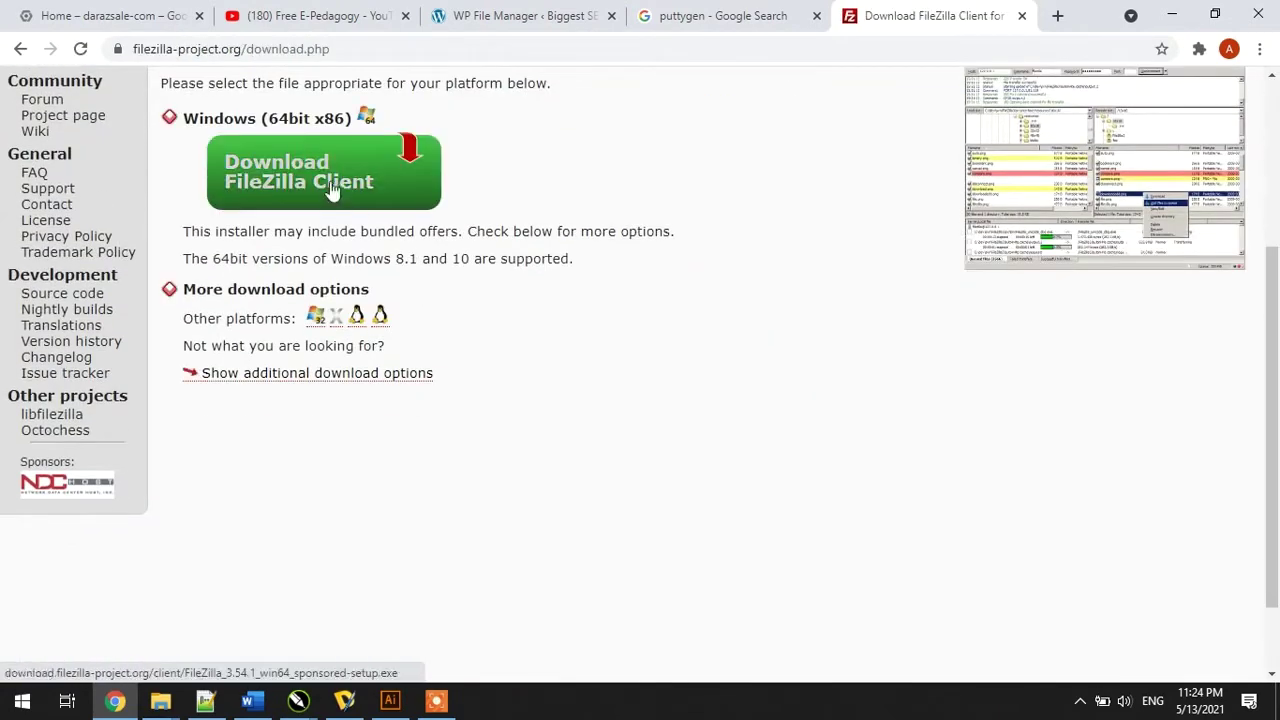
Back in the puttygen results, open the Download PuTTY for Windows page.
click(689, 14)
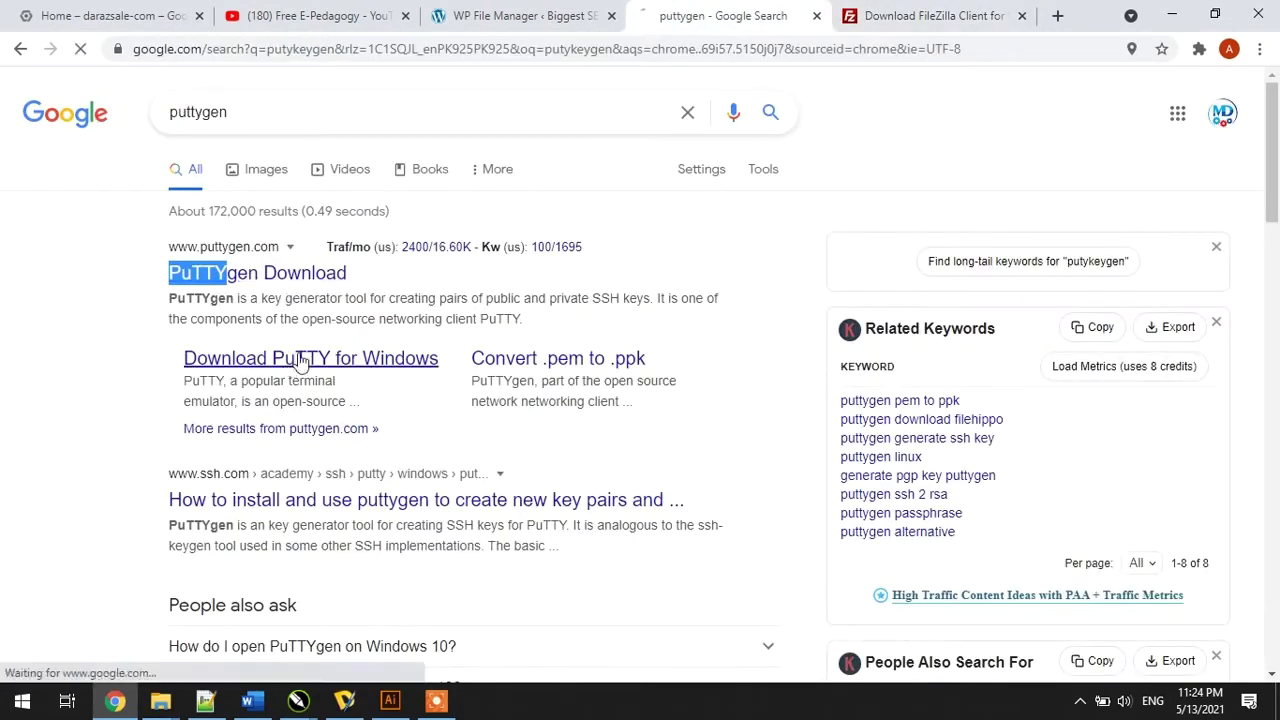
click(300, 362)
mouse_move(714, 238)
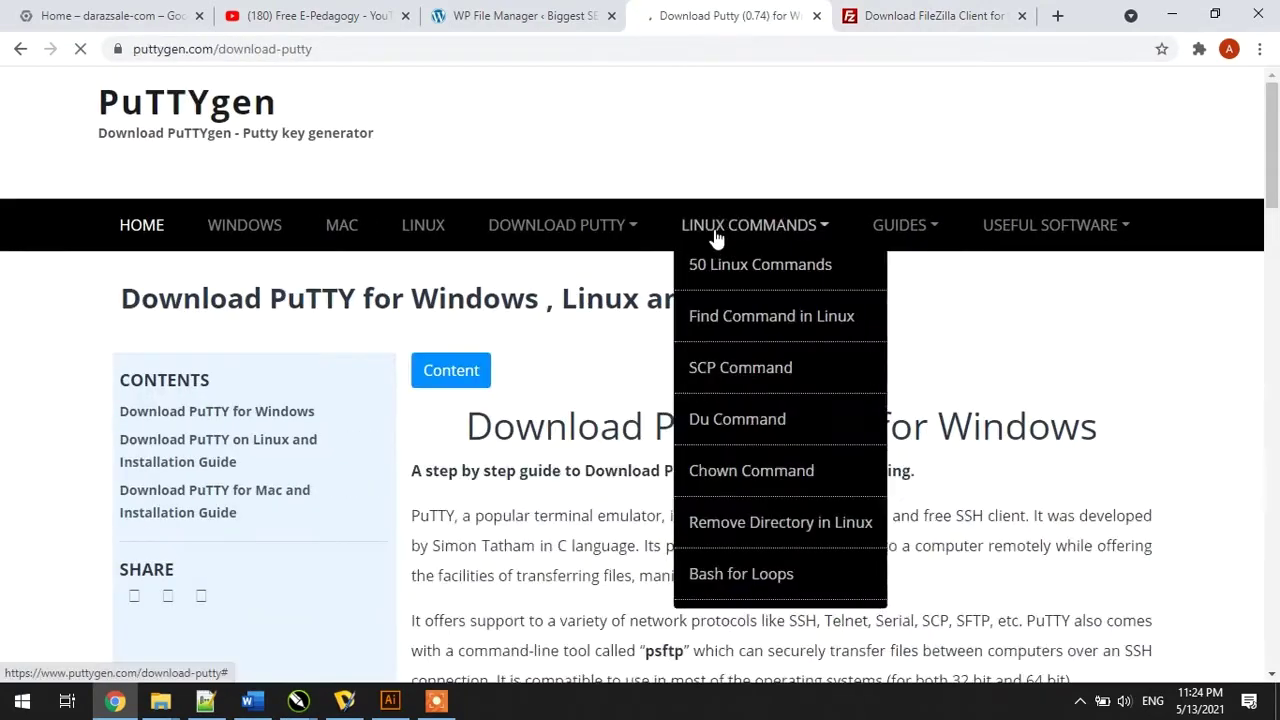
scroll(850, 420, down, 2)
scroll(851, 421, up, 1)
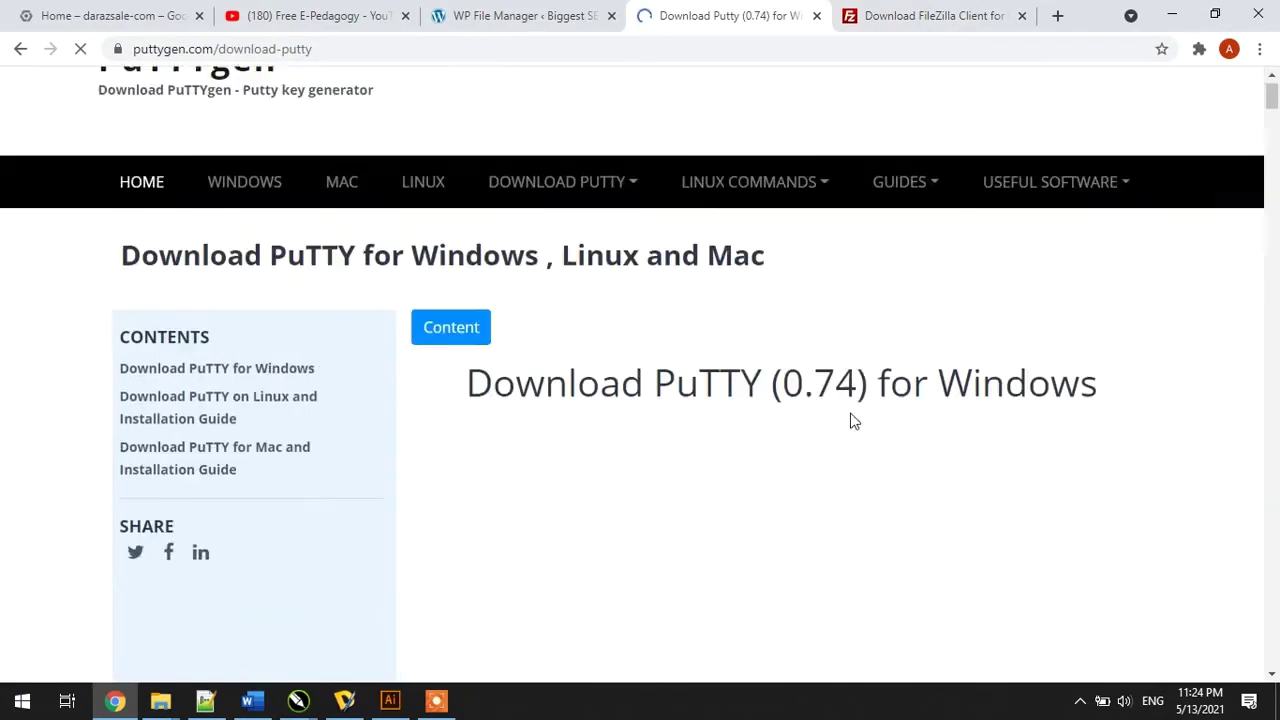
scroll(850, 420, up, 1)
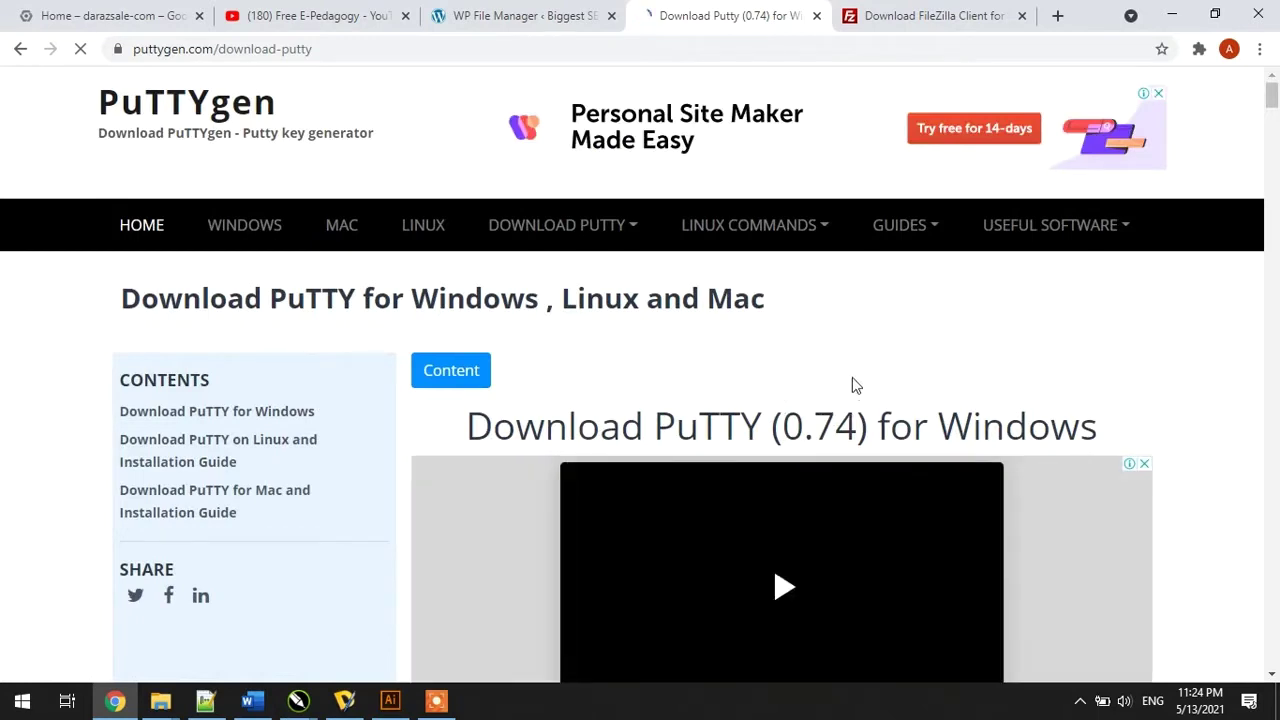
Launch FileZilla from Start > FileZilla FTP Client, then minimize it.
click(4, 696)
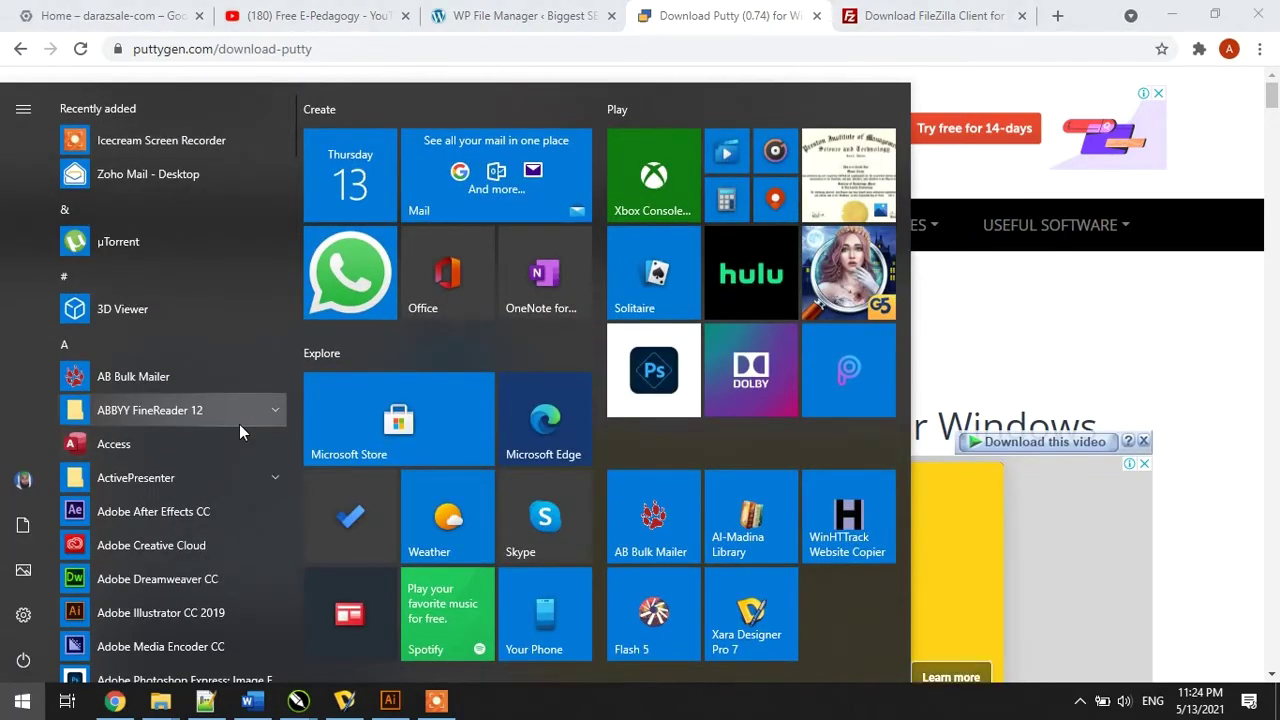
click(5, 703)
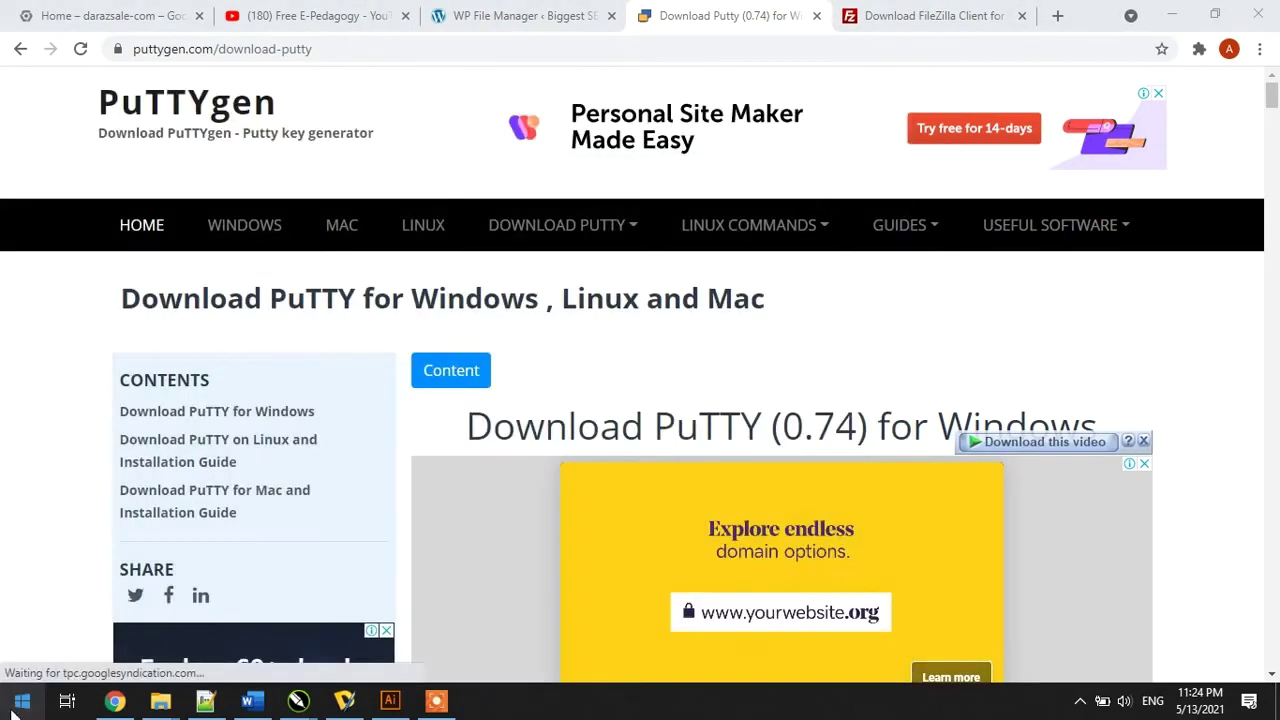
click(16, 704)
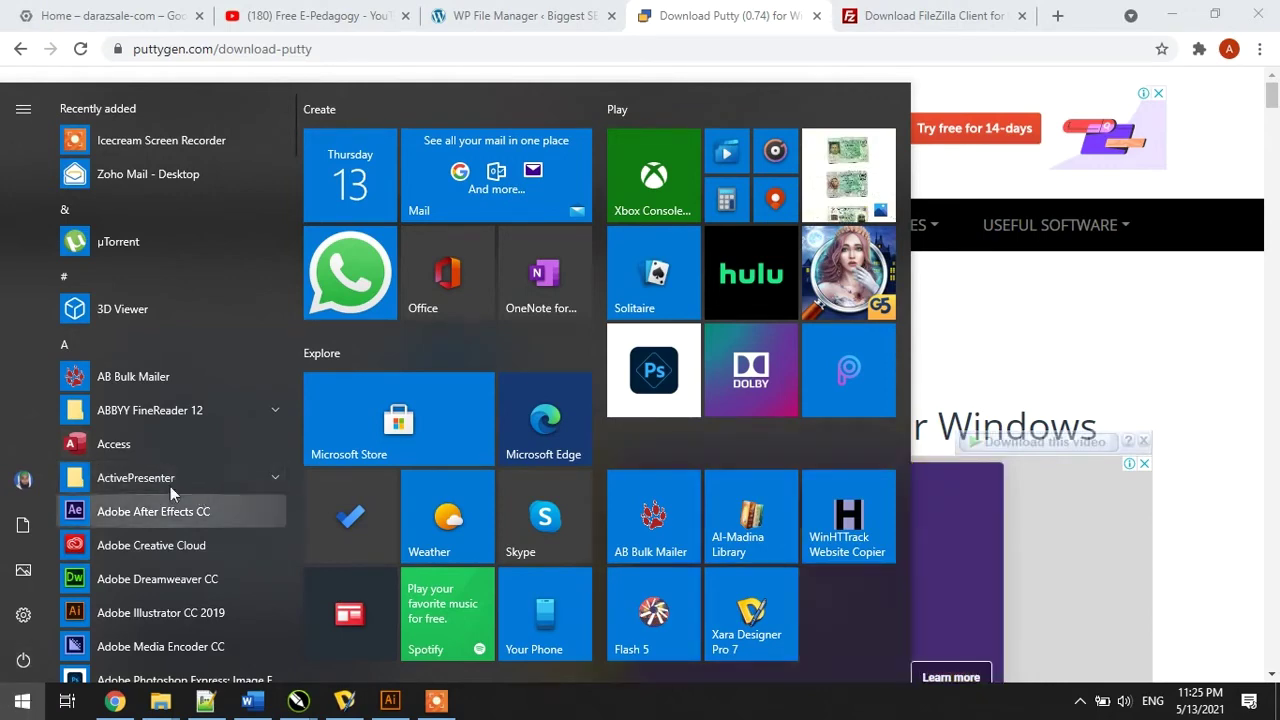
scroll(183, 460, down, 5)
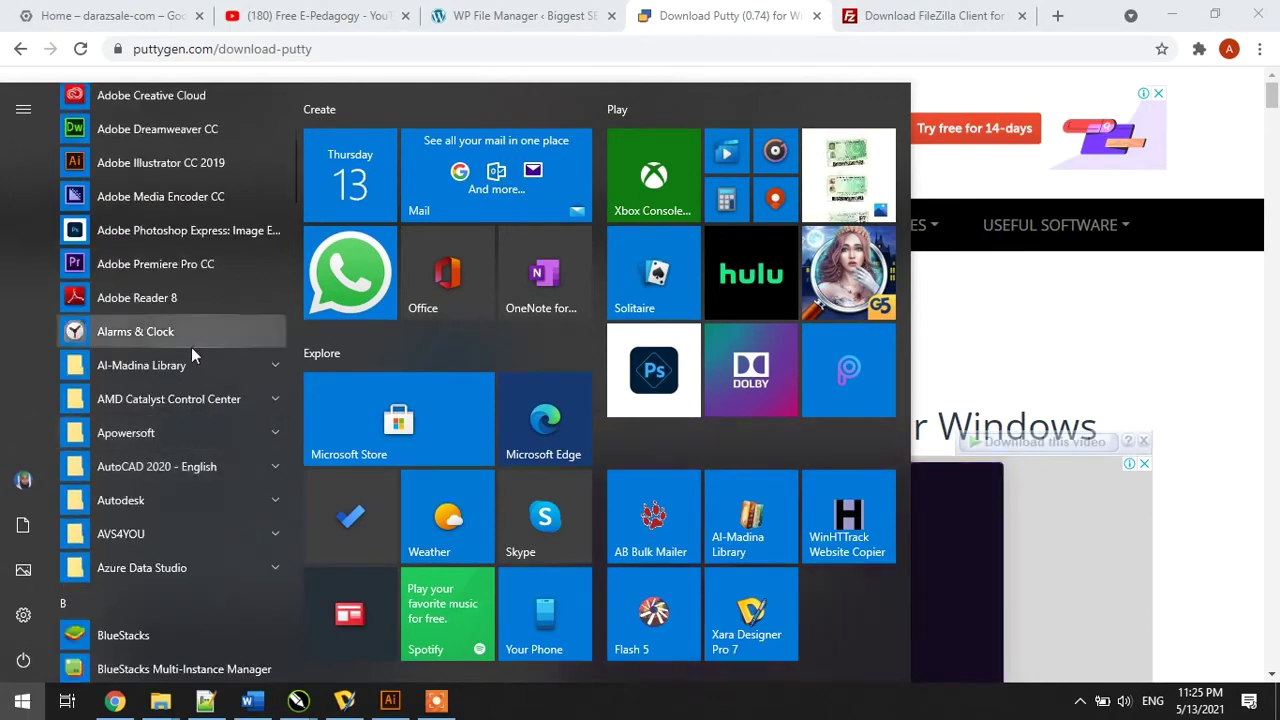
scroll(191, 347, down, 5)
scroll(191, 345, down, 5)
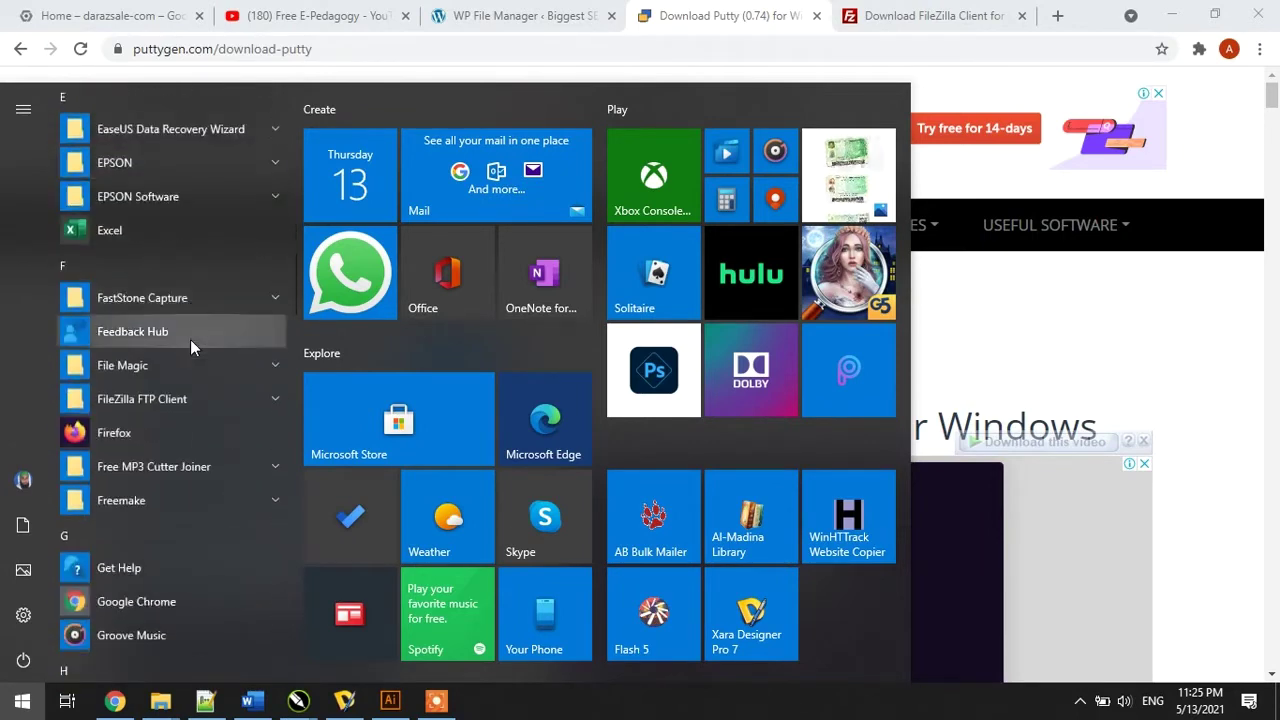
click(218, 398)
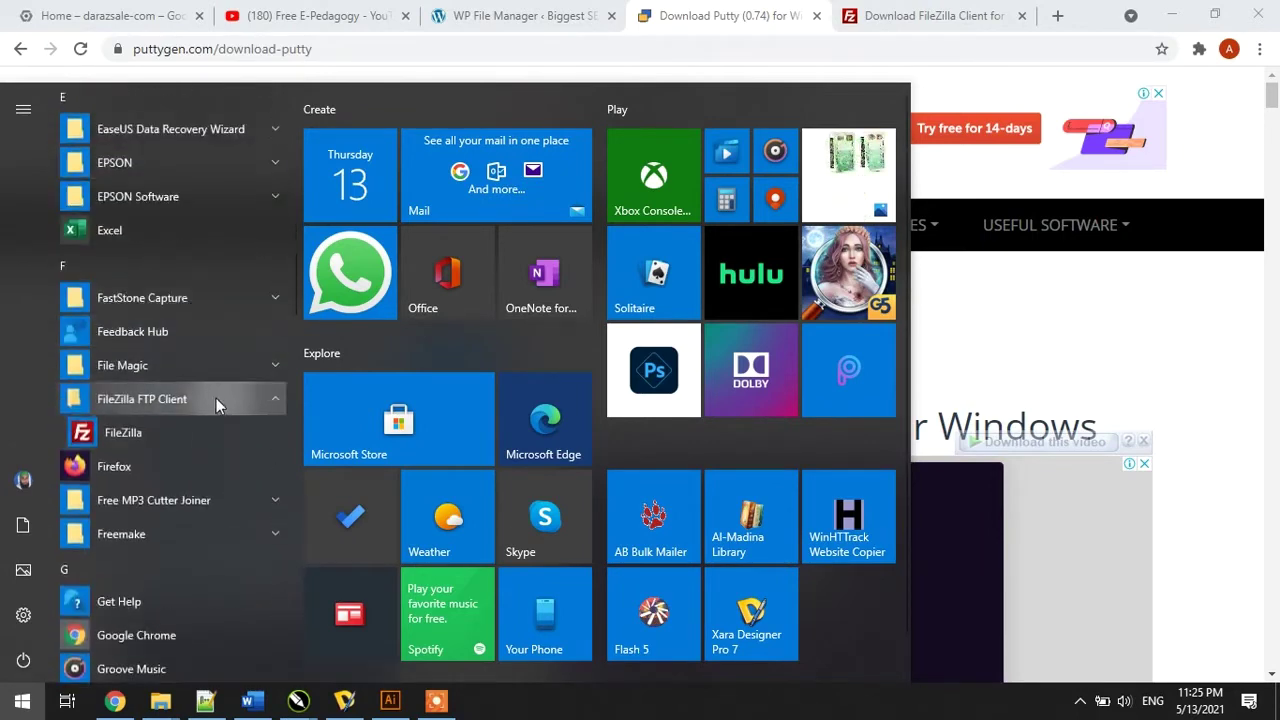
click(137, 434)
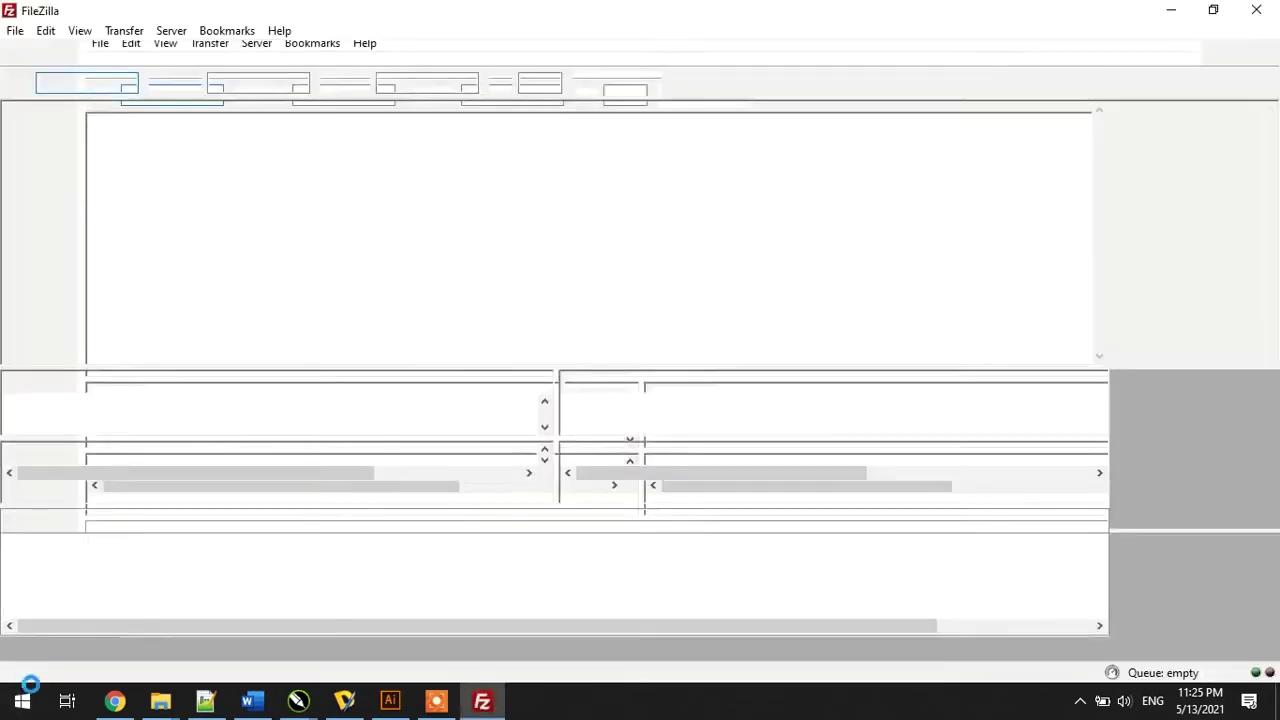
click(1171, 12)
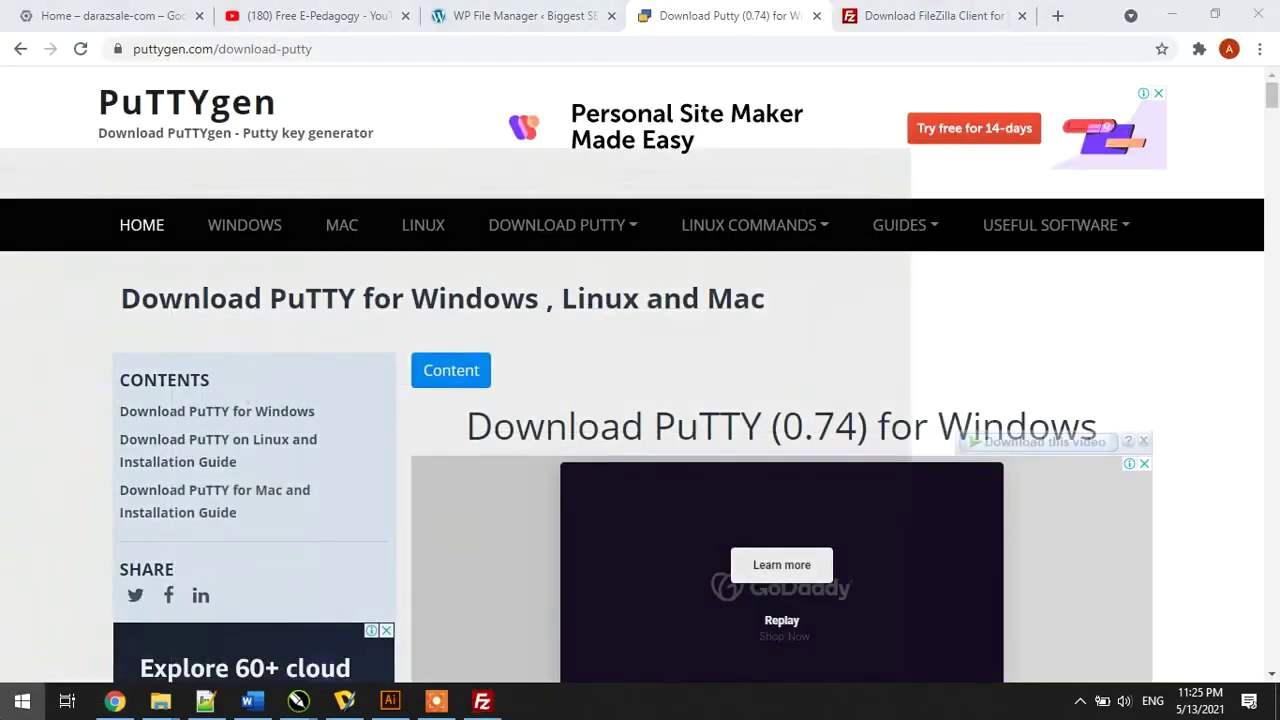
Launch PuTTYgen by searching 'put' in the Start menu.
click(22, 700)
text(p)
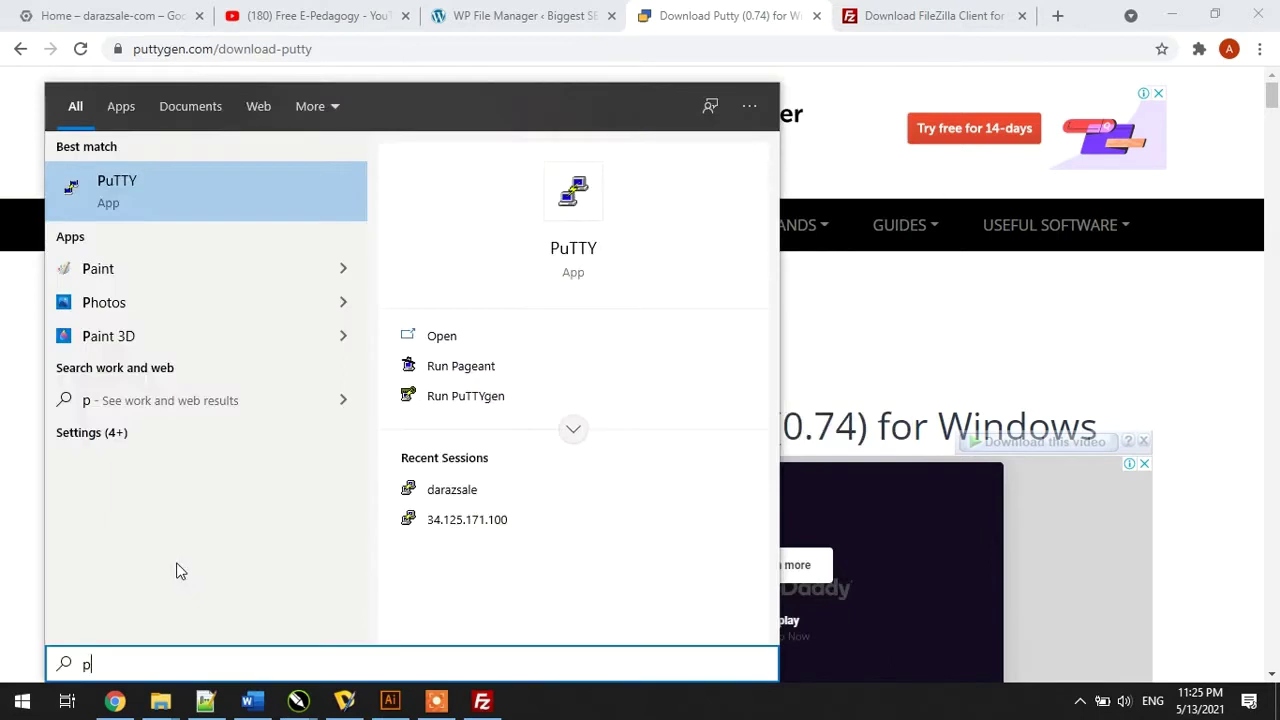
text(ut)
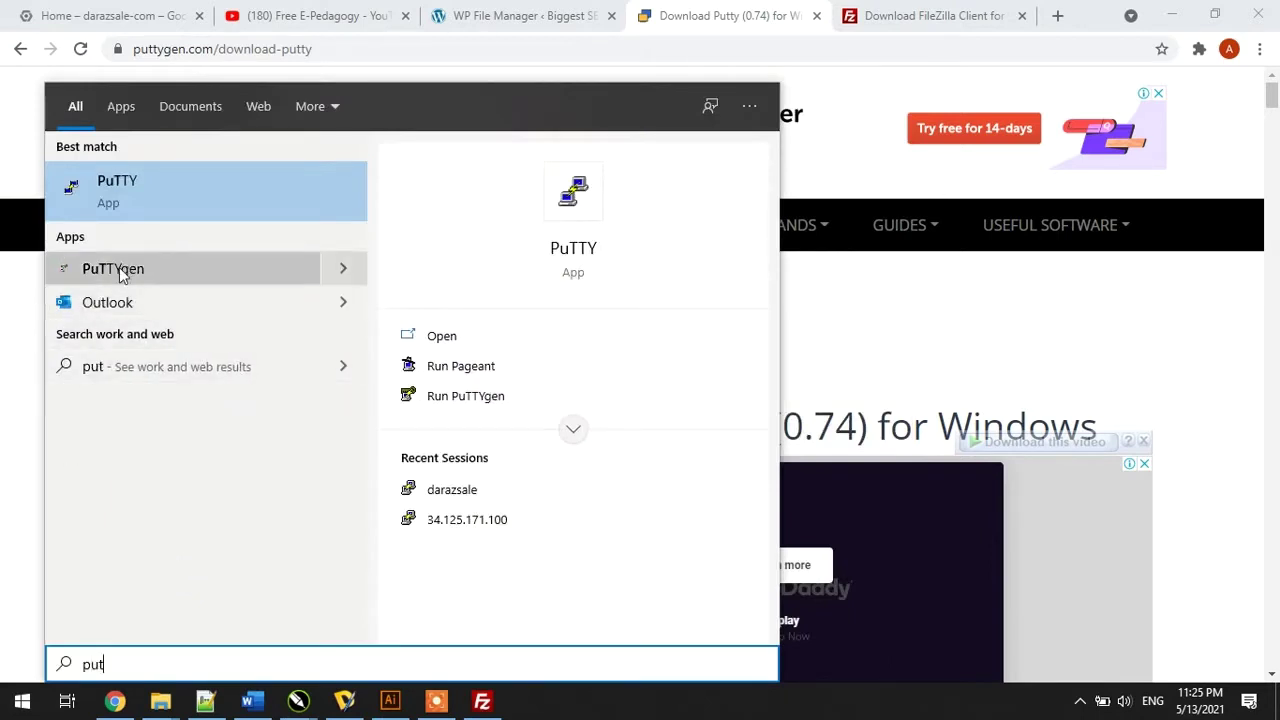
click(116, 278)
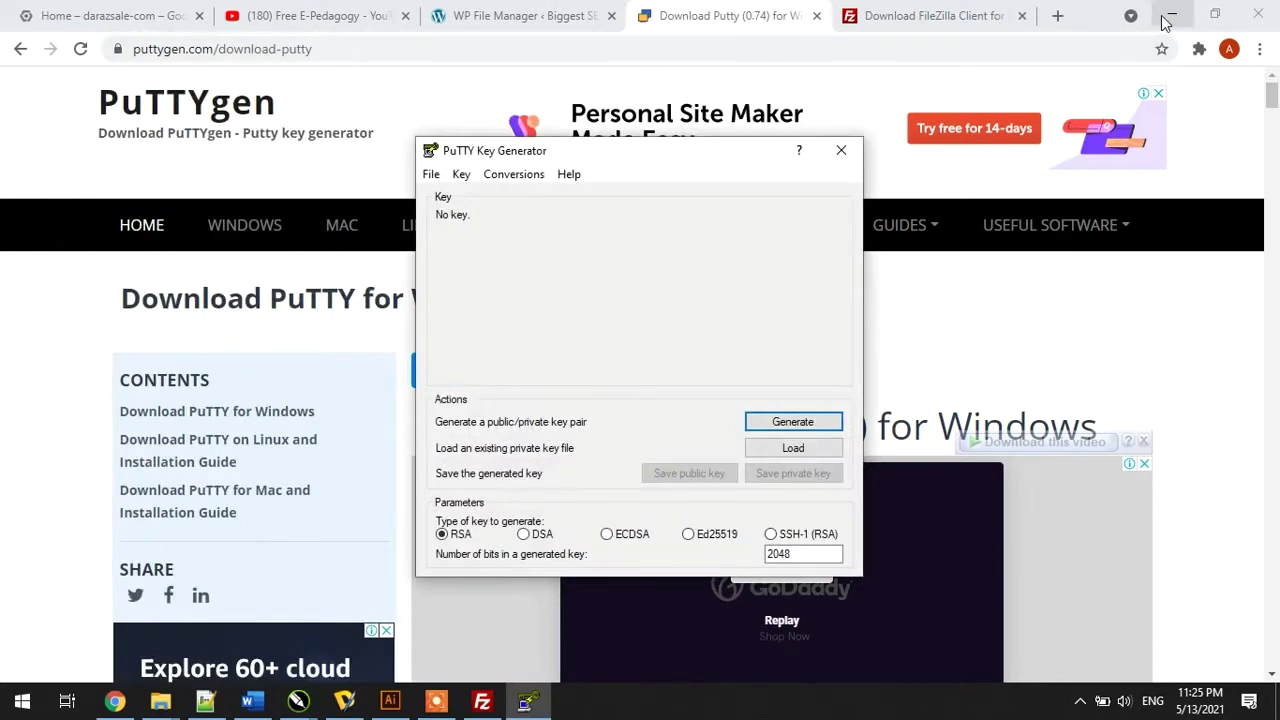
click(126, 14)
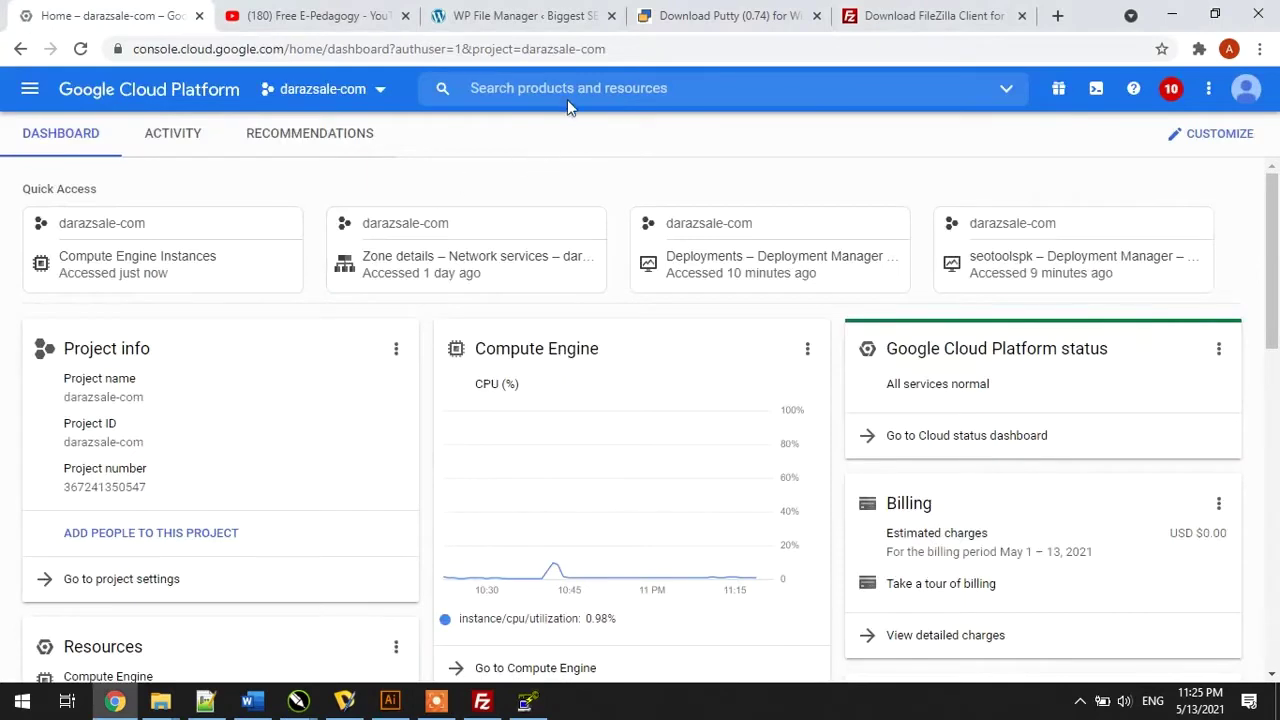
Search the Cloud console for 'vm ins' and open Compute Engine's VM instances page.
click(674, 88)
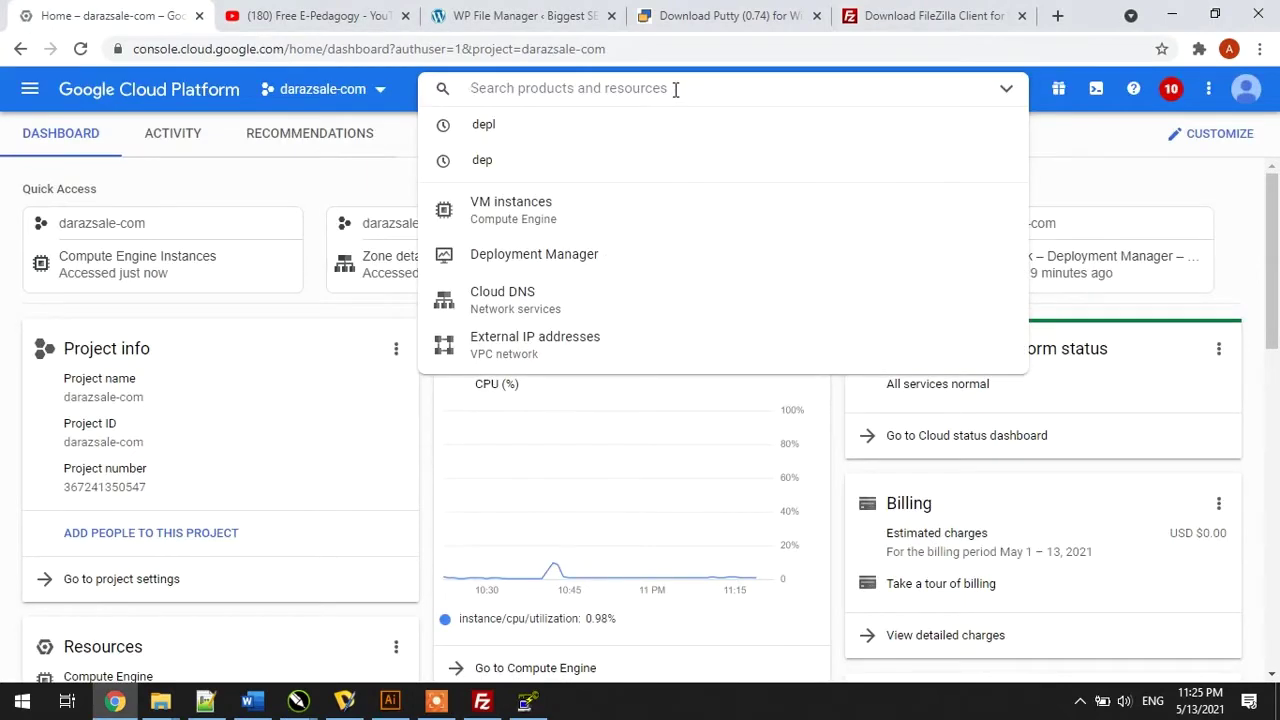
click(310, 15)
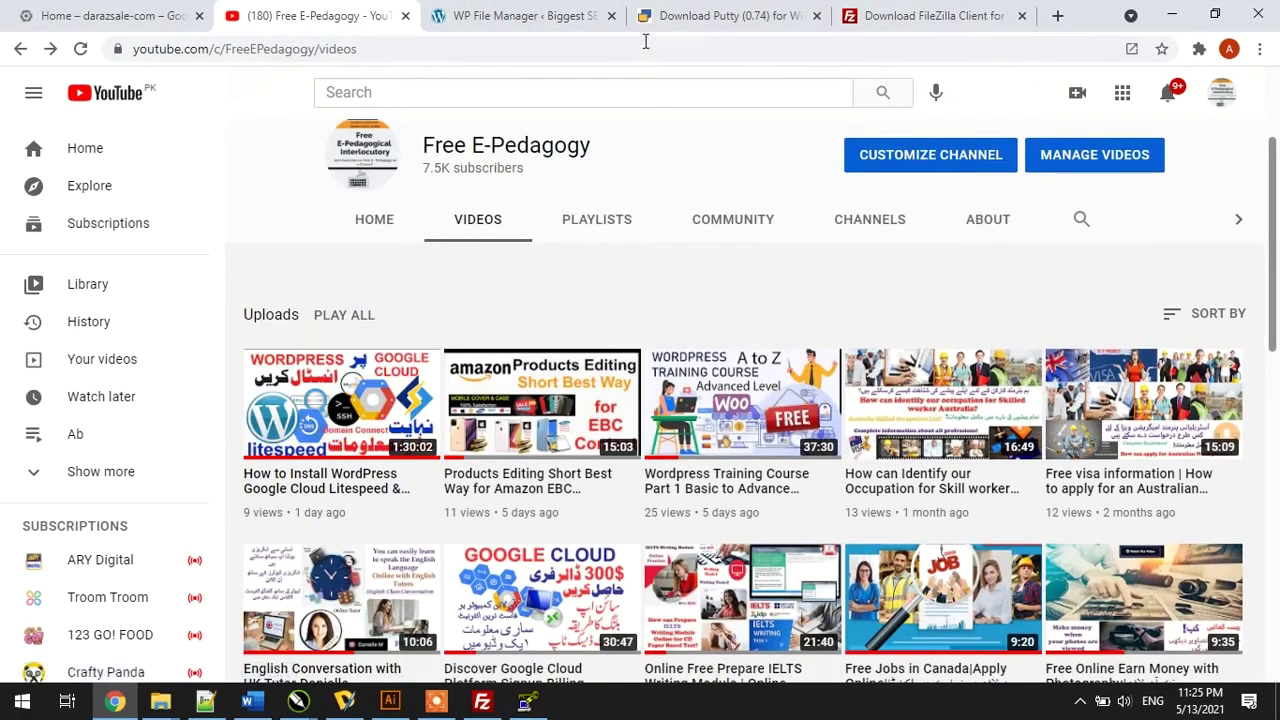
click(100, 14)
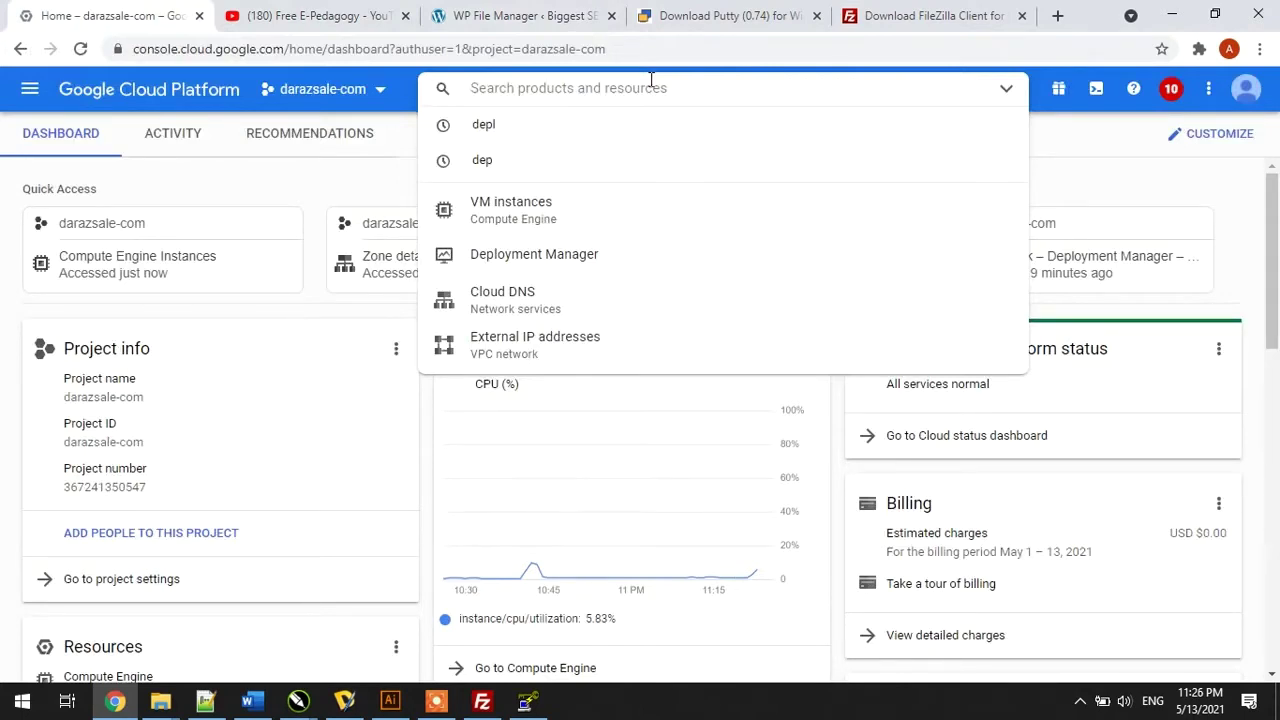
text(vm in)
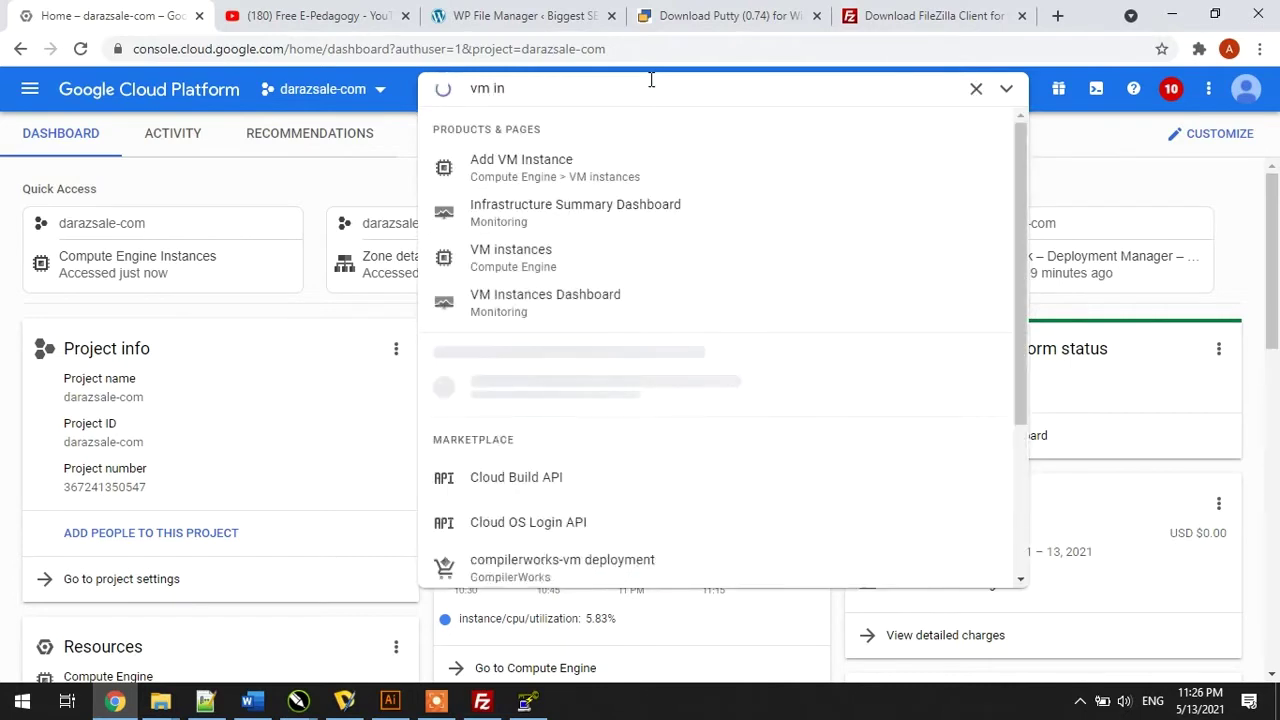
text(s)
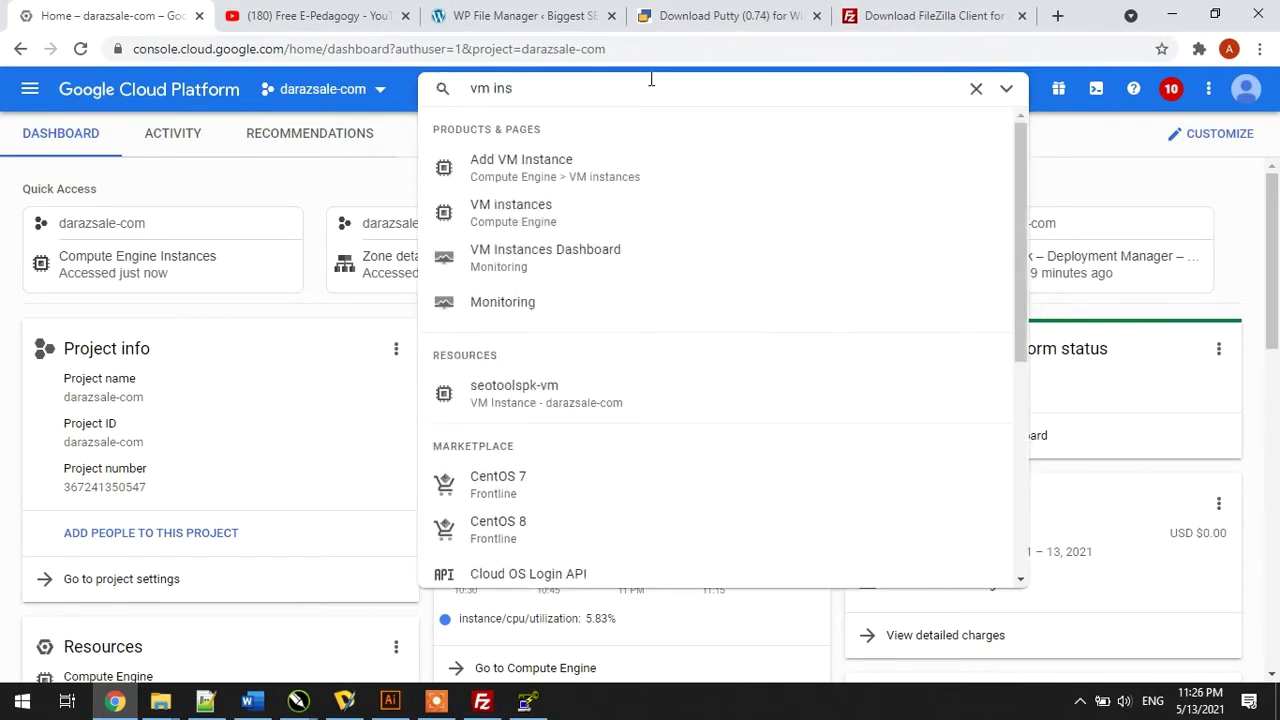
click(640, 222)
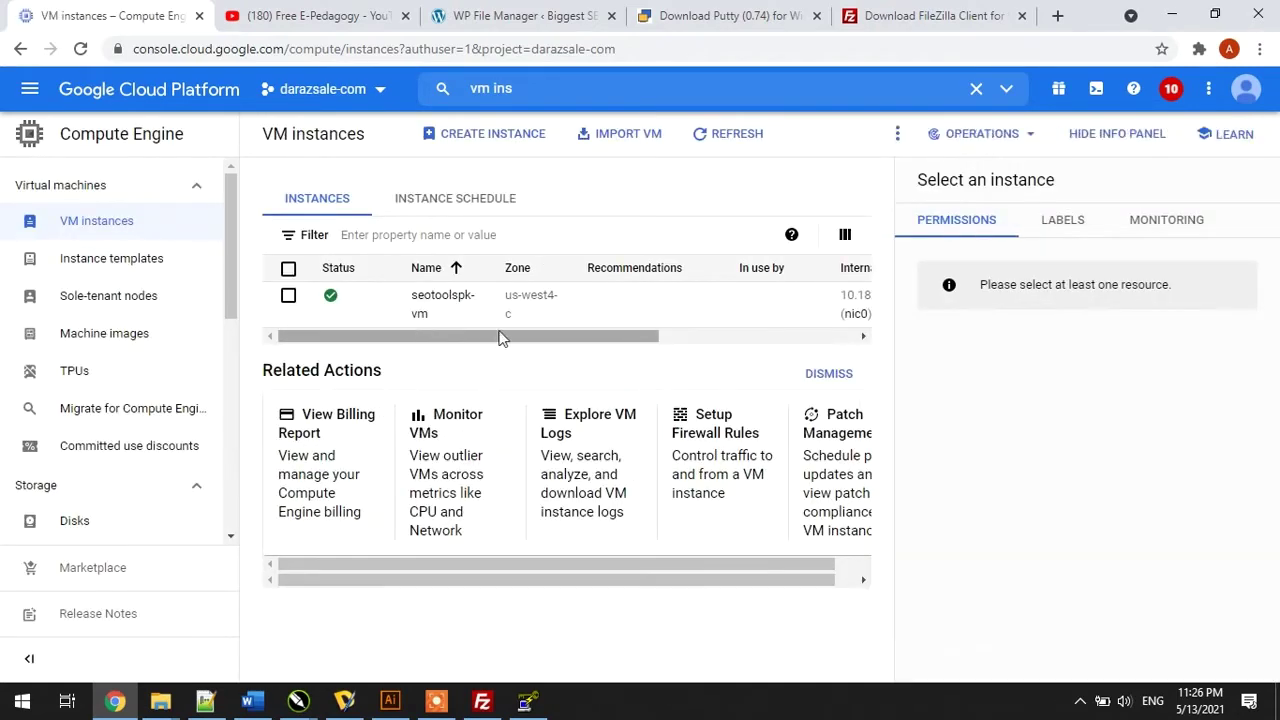
Return to VM instances via the Navigation menu and open the seotoolspk-vm instance details.
mouse_move(500, 336)
mouse_down()
mouse_move(600, 349)
mouse_move(484, 350)
mouse_up()
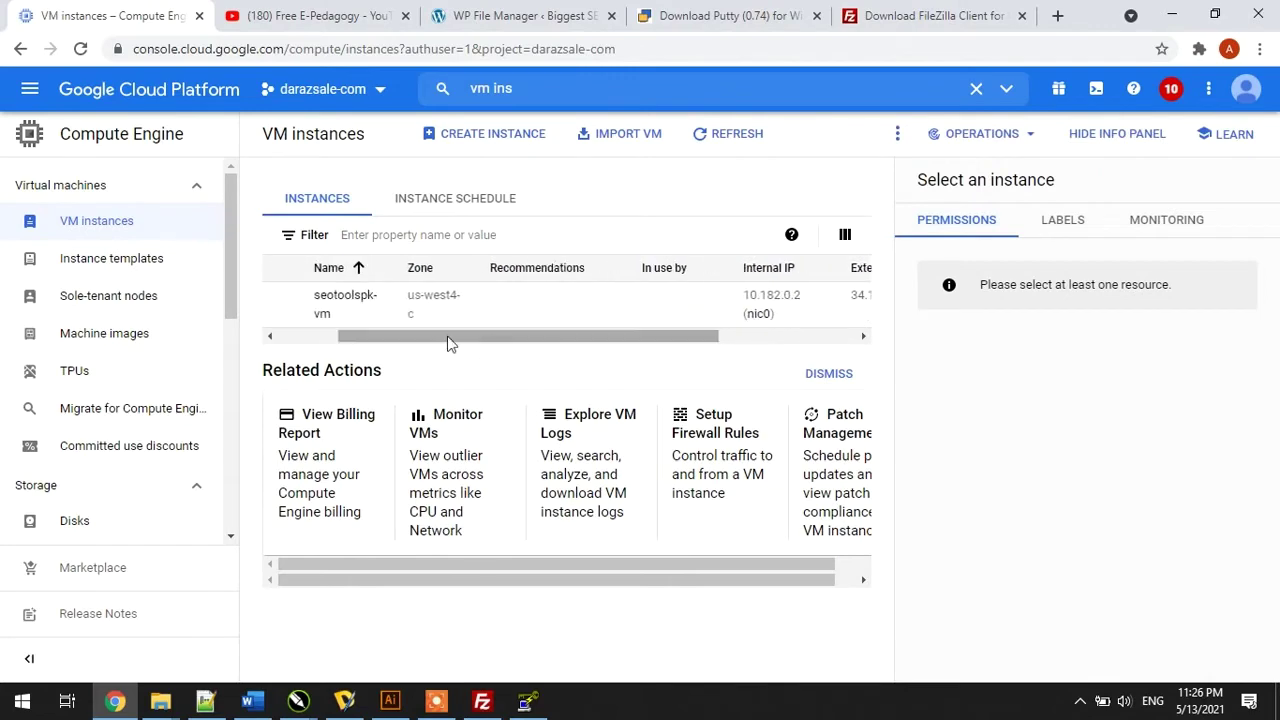
click(540, 88)
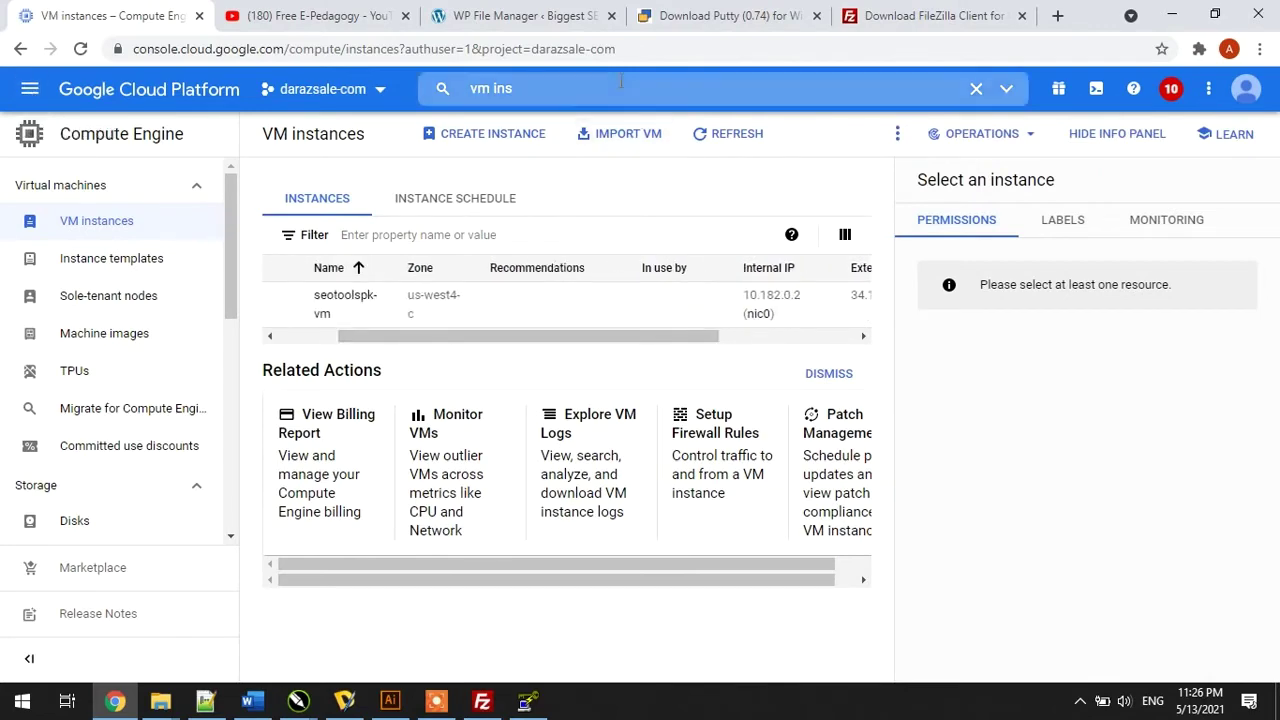
click(20, 93)
click(20, 93)
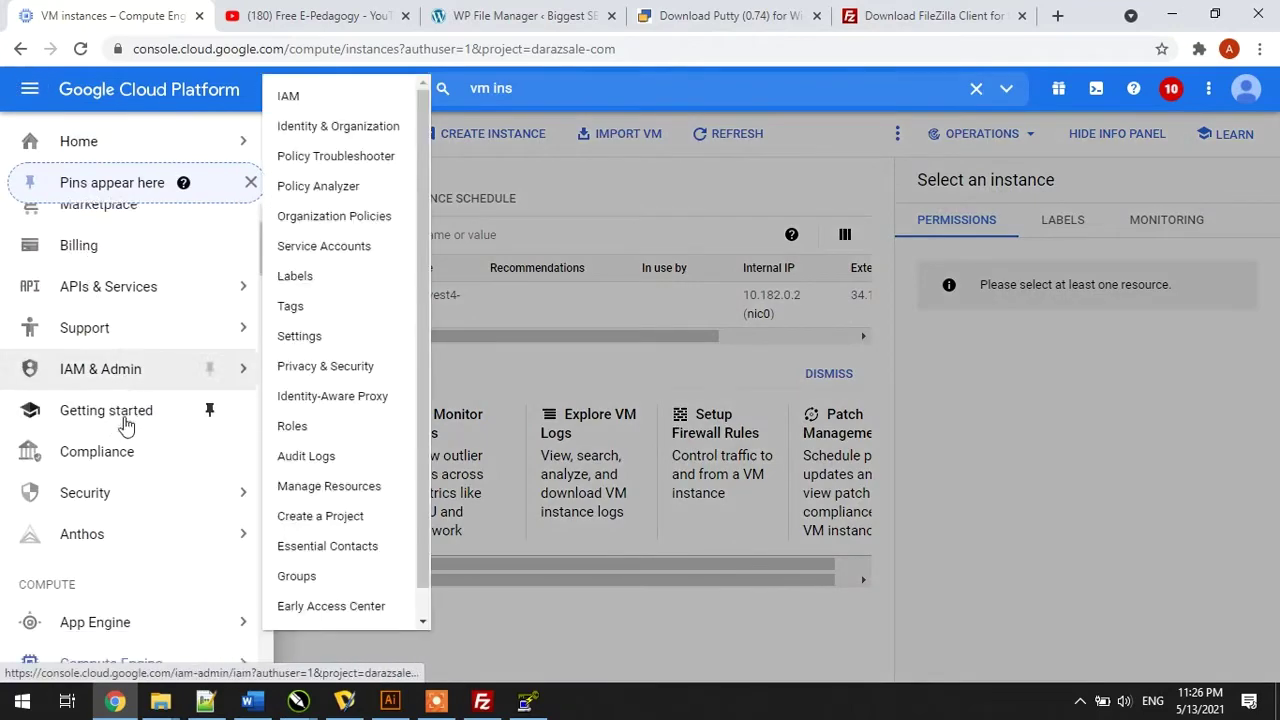
scroll(140, 425, down, 3)
mouse_move(146, 420)
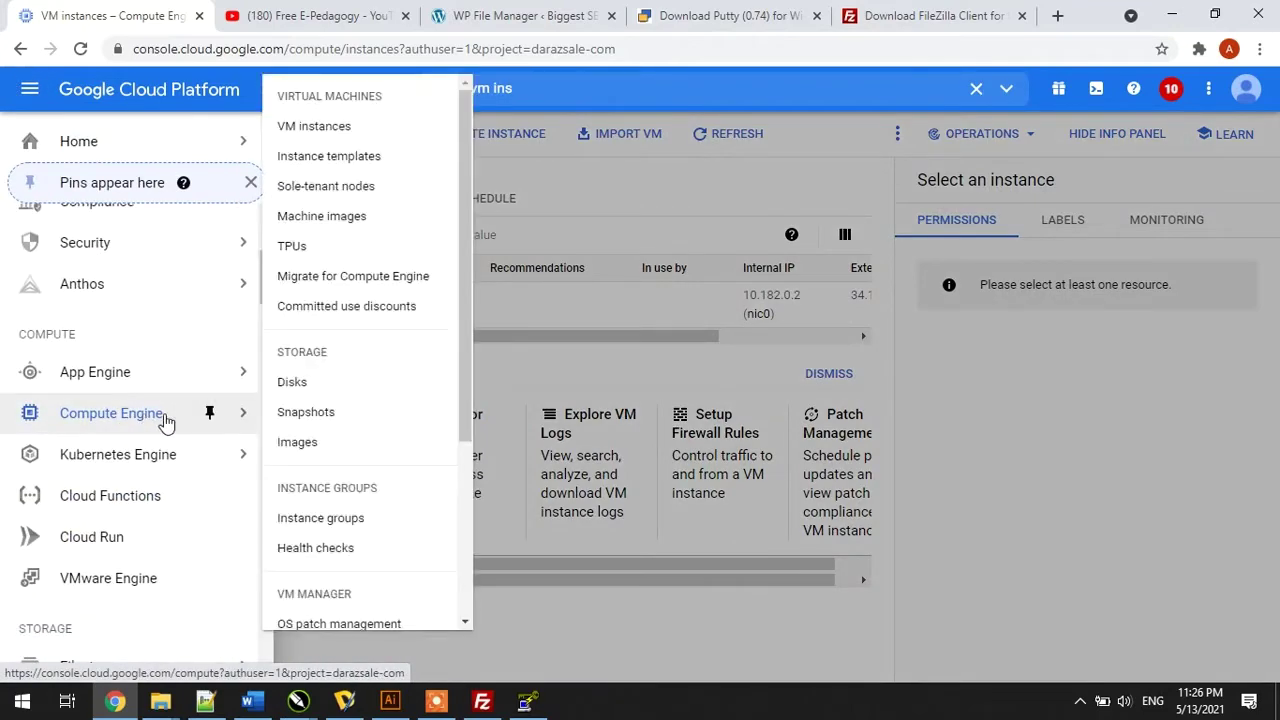
click(340, 128)
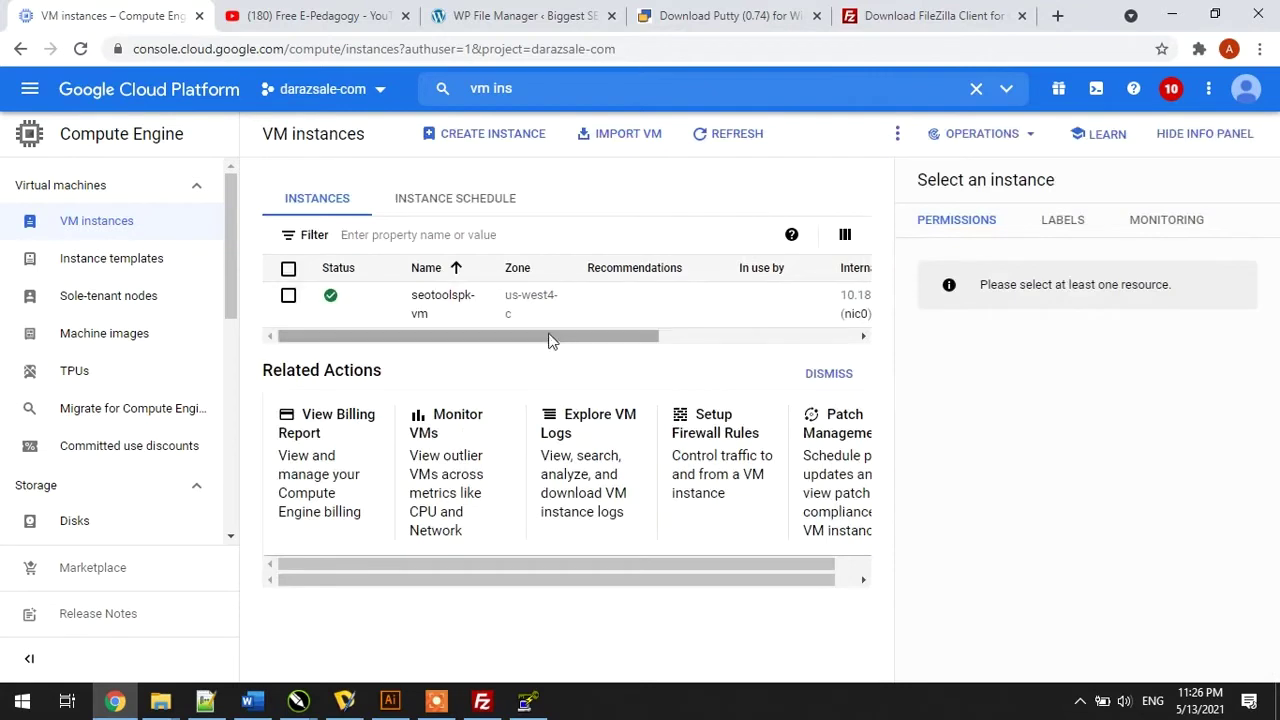
mouse_move(548, 340)
mouse_down()
mouse_move(740, 366)
mouse_move(549, 360)
mouse_up()
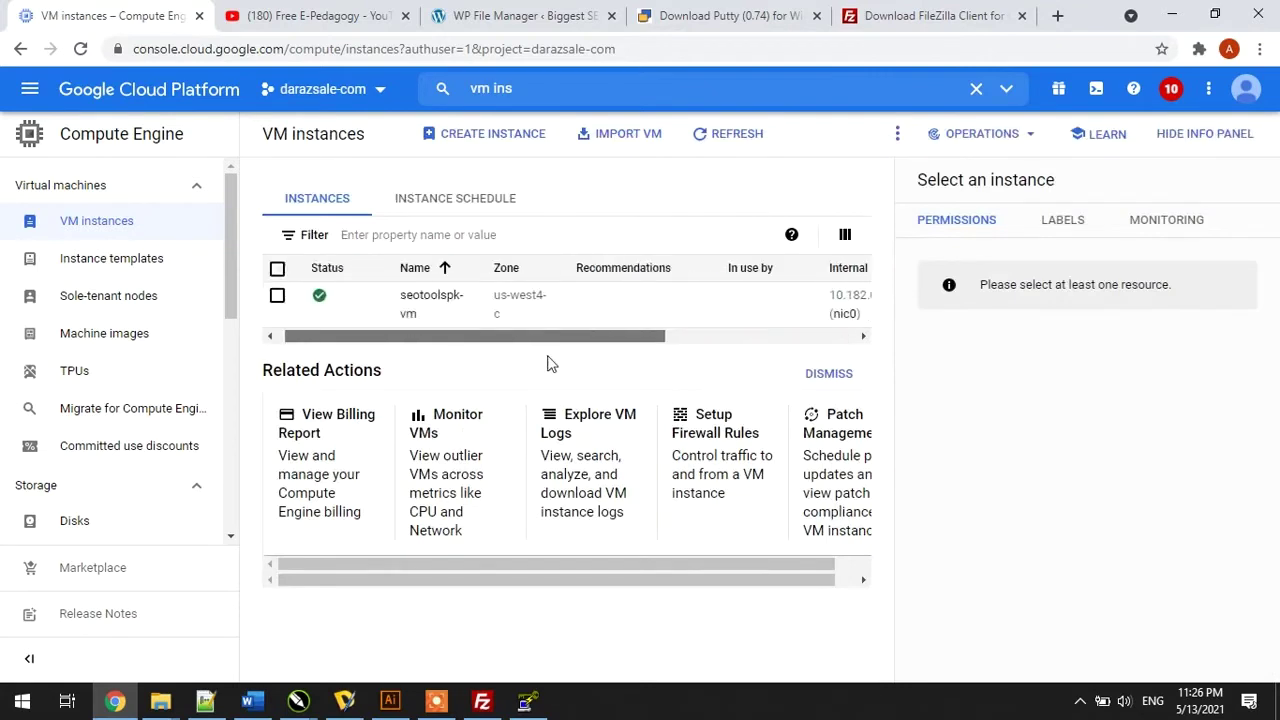
click(439, 305)
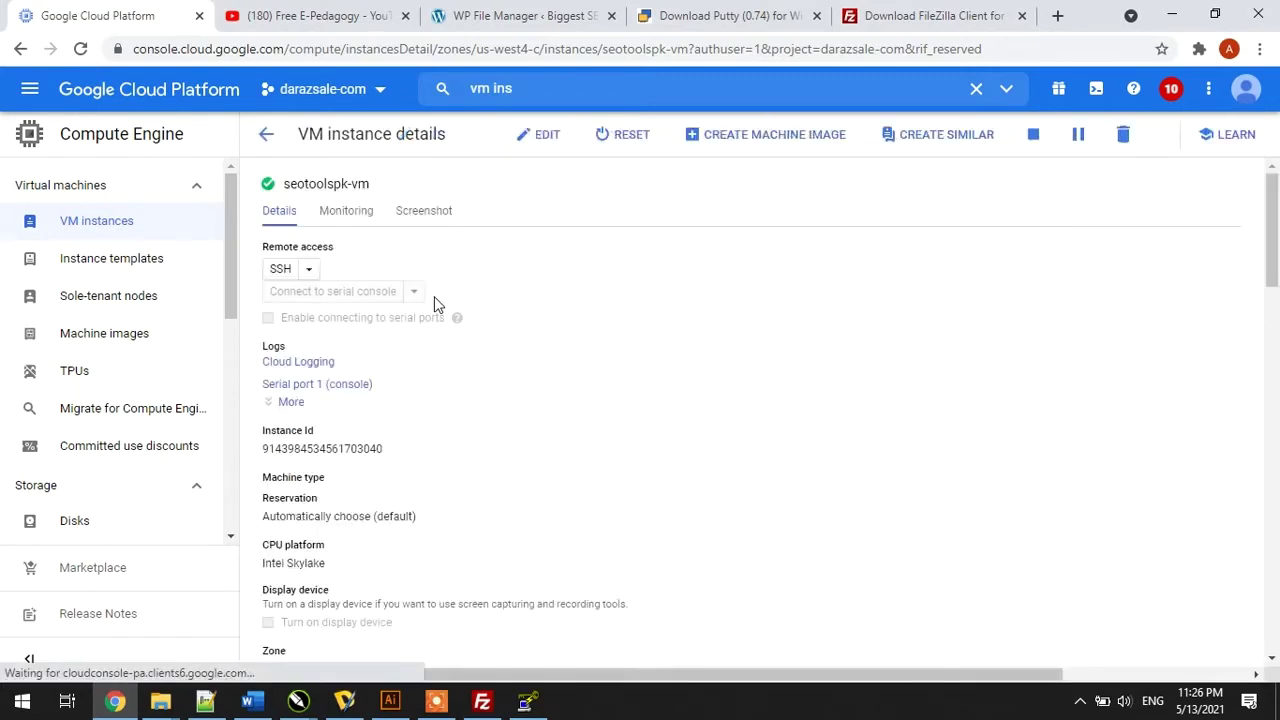
Expand Logs with More to show serial ports 2–4 and review the boot disk details.
scroll(434, 296, down, 2)
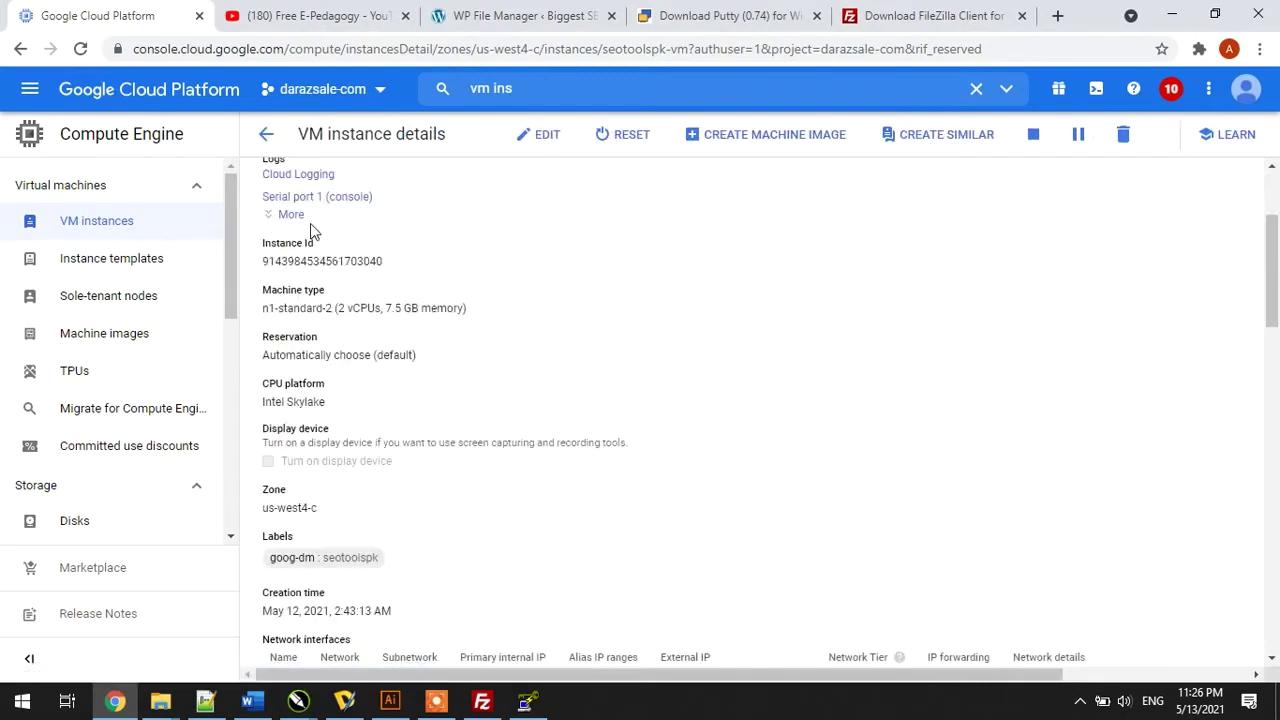
scroll(310, 230, up, 1)
click(290, 308)
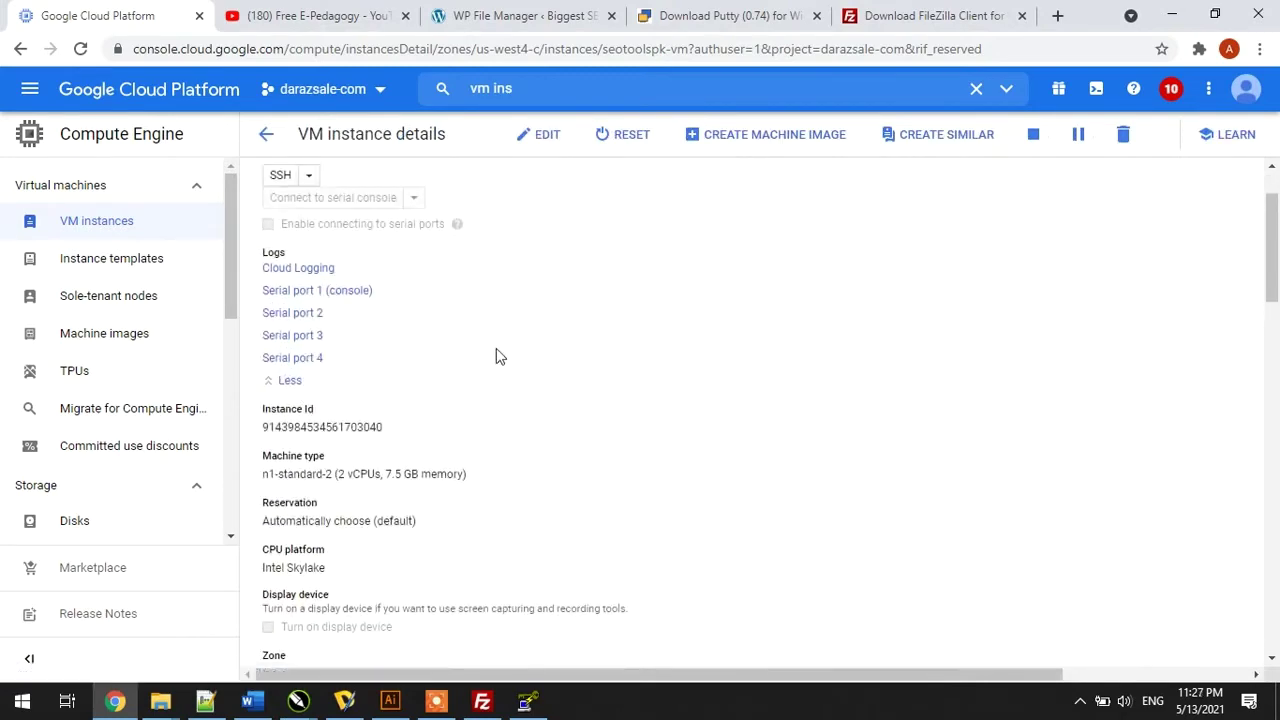
scroll(496, 350, down, 7)
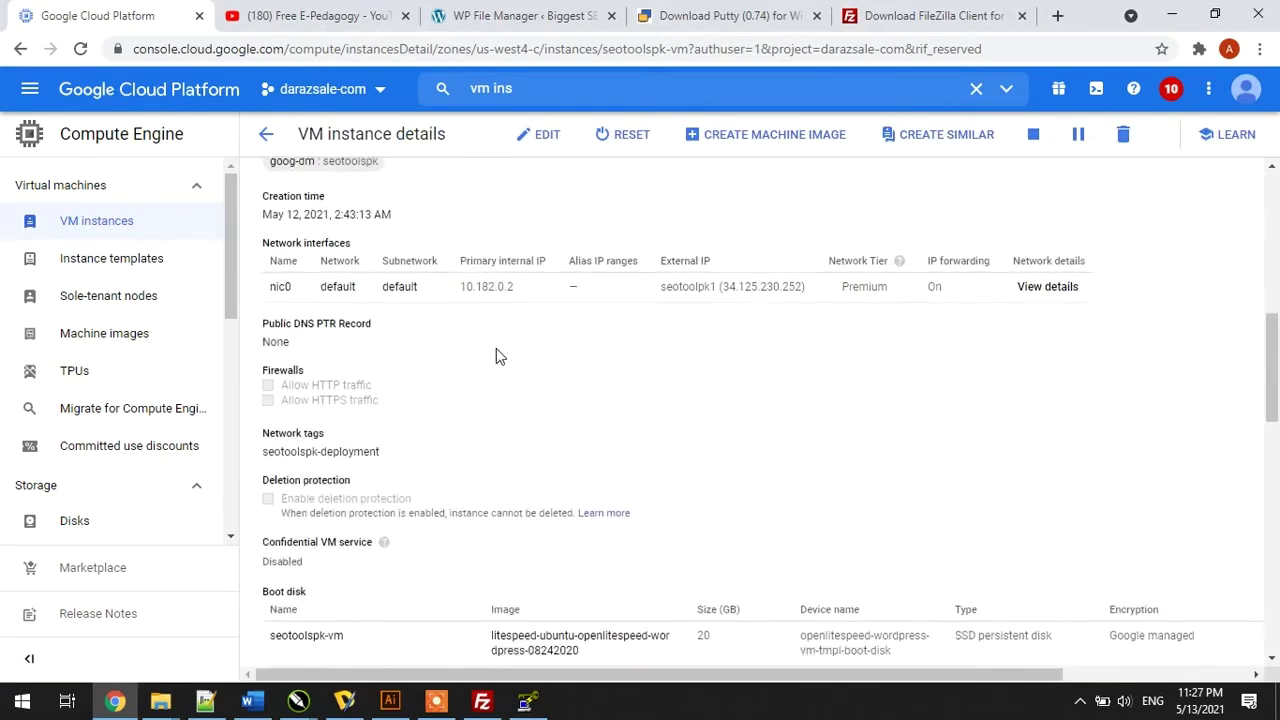
scroll(496, 357, down, 1)
scroll(496, 357, down, 2)
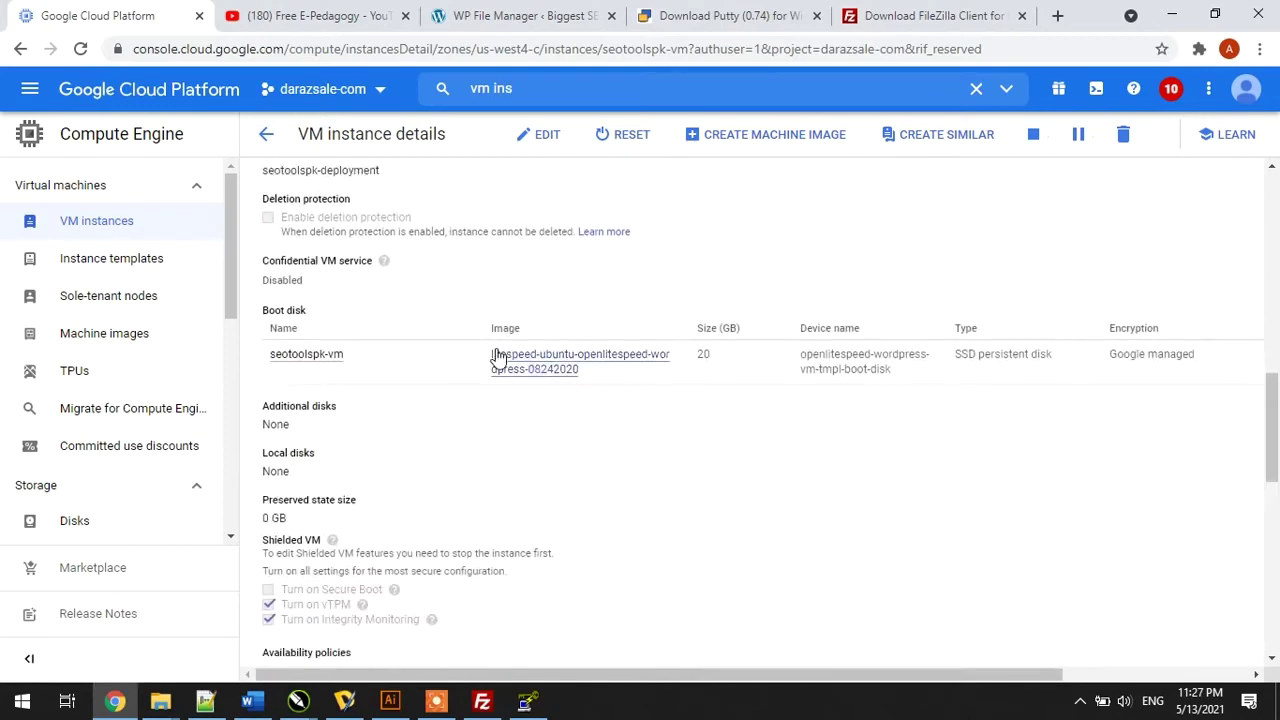
scroll(494, 357, up, 10)
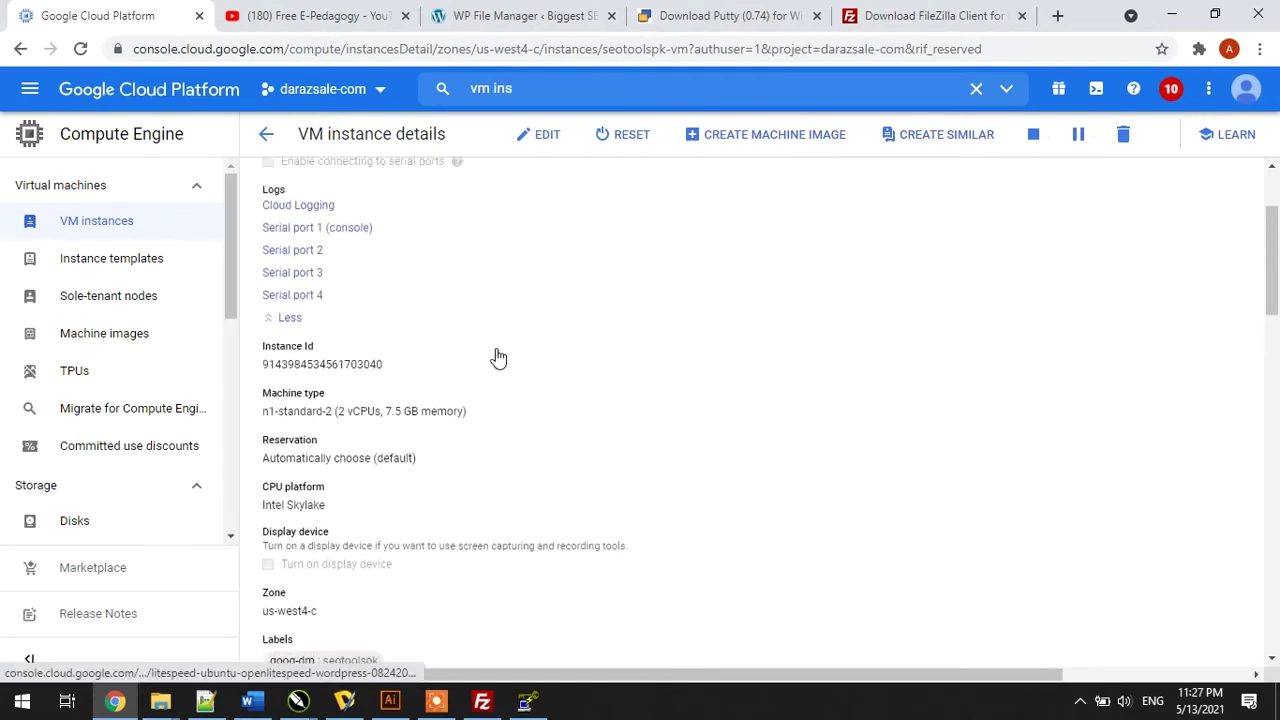
Edit seotoolspk-vm and tick Allow HTTP traffic and Allow HTTPS traffic.
click(540, 137)
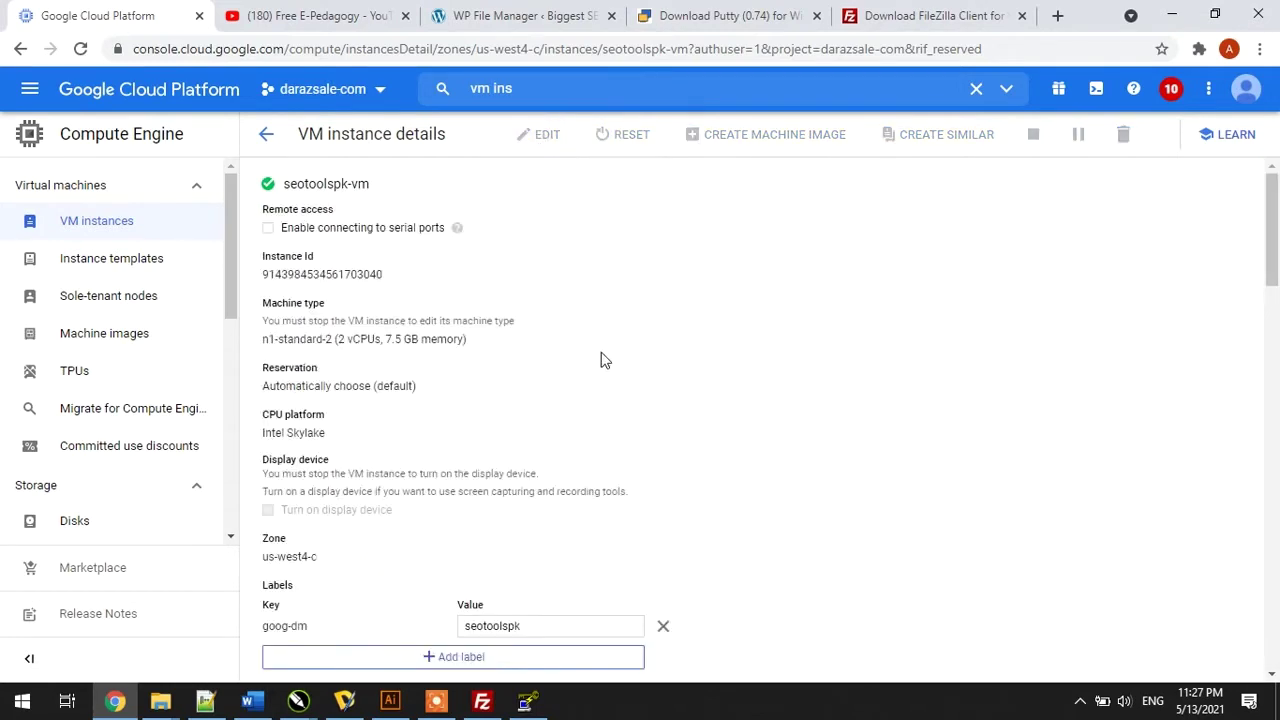
scroll(603, 360, down, 2)
scroll(519, 338, down, 4)
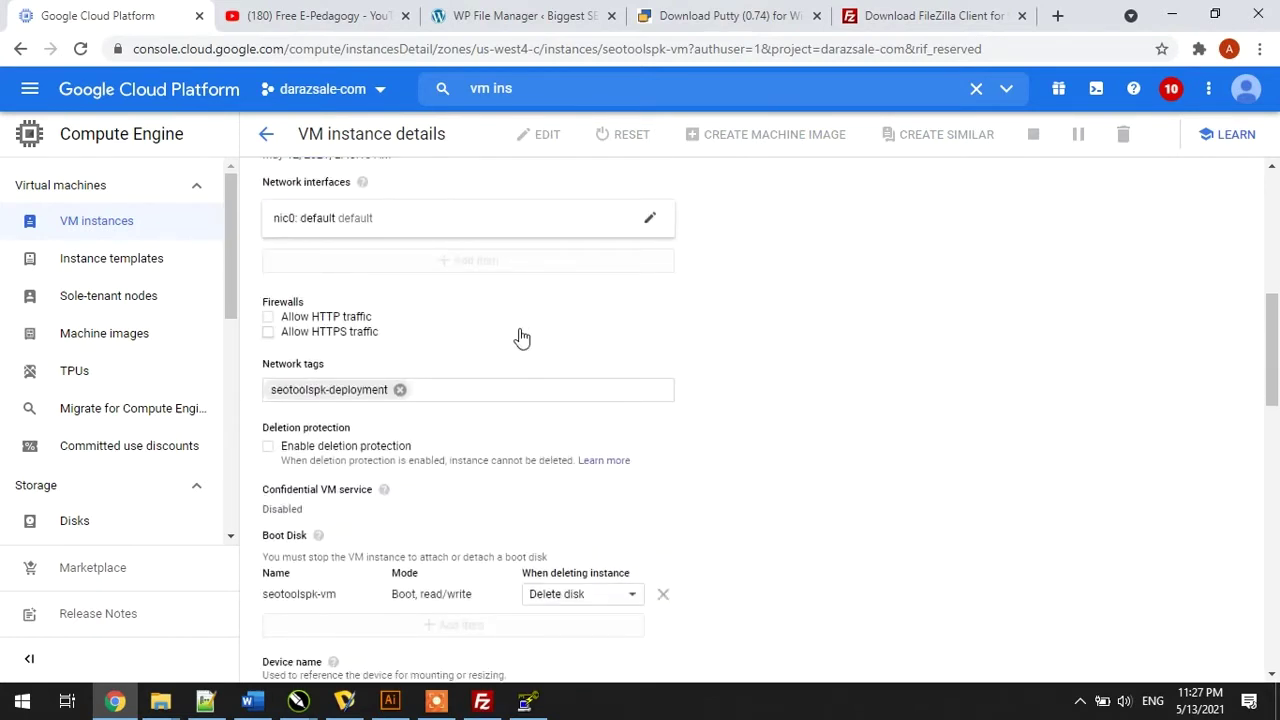
click(326, 318)
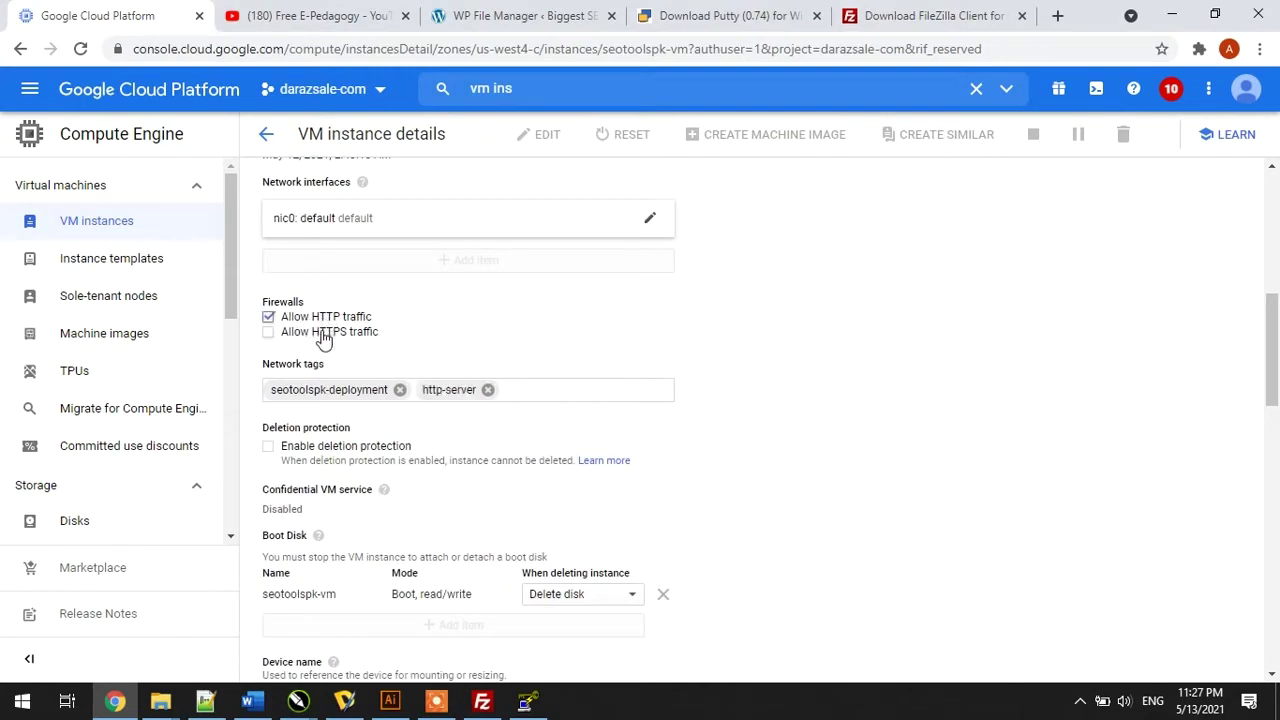
click(323, 333)
Under SSH Keys, use Show and edit to bring up an empty public SSH key box.
scroll(445, 335, down, 3)
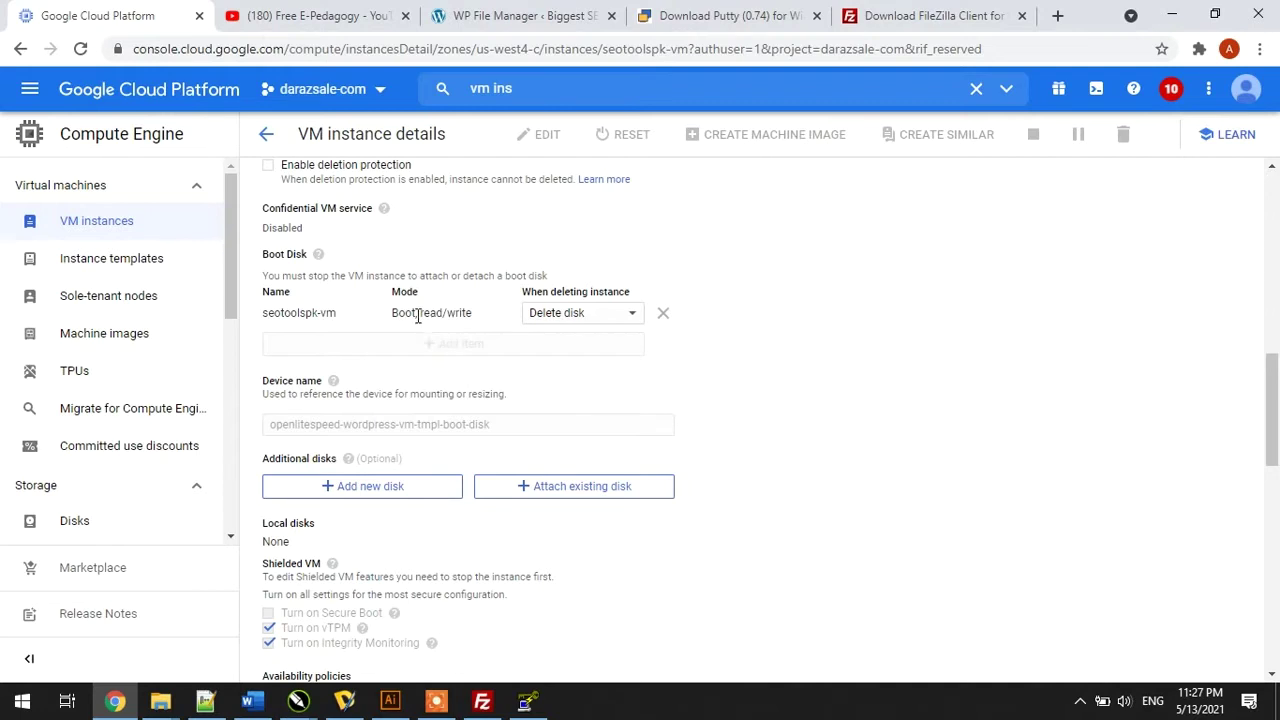
scroll(418, 316, down, 3)
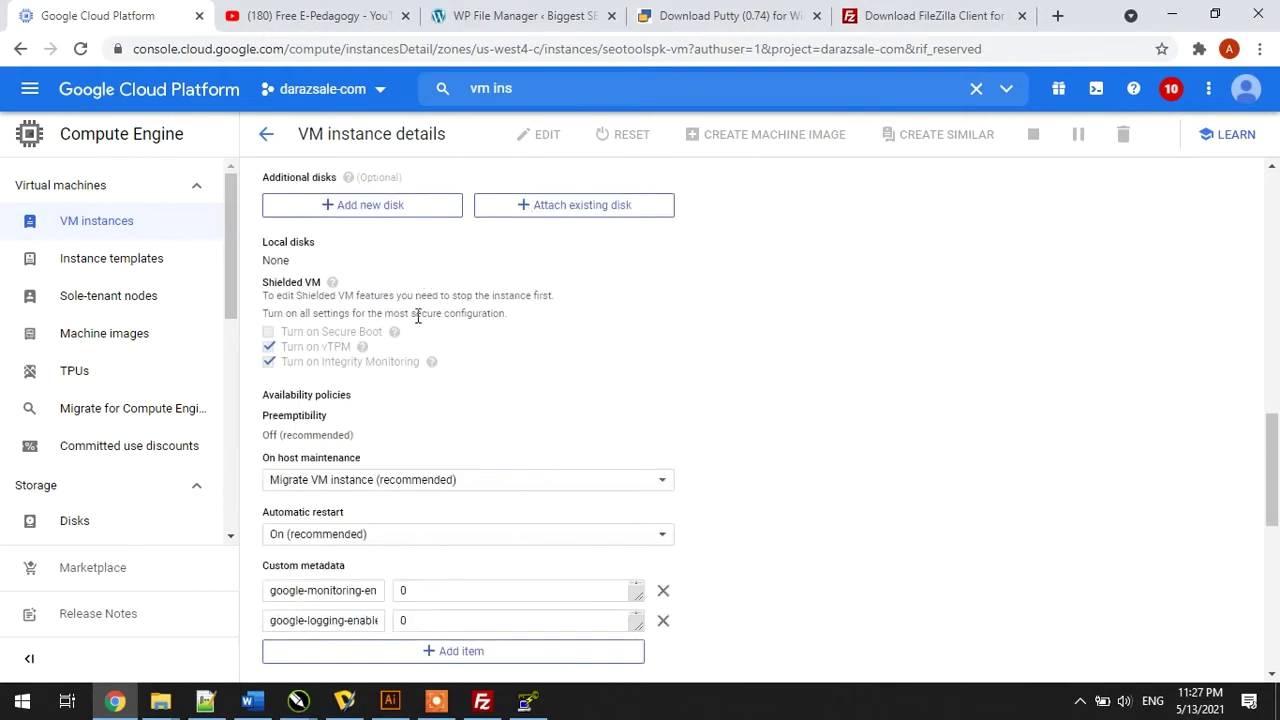
scroll(418, 316, down, 3)
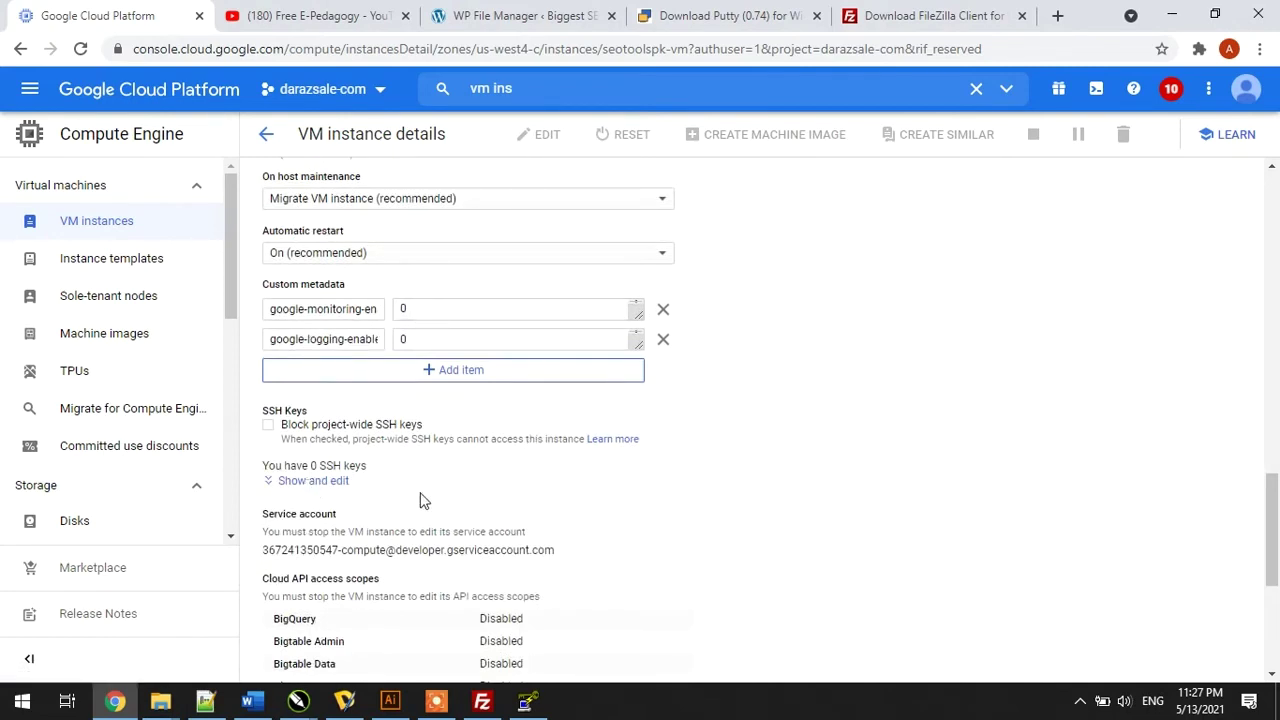
click(308, 486)
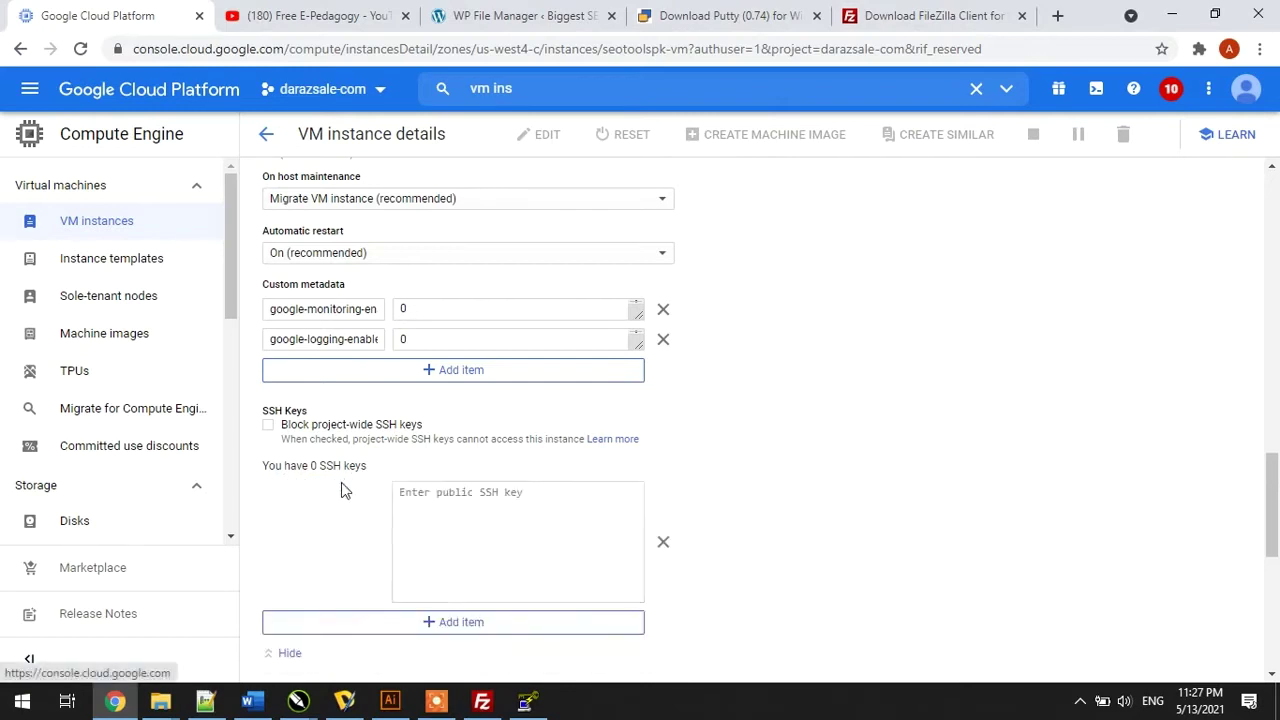
scroll(511, 477, down, 3)
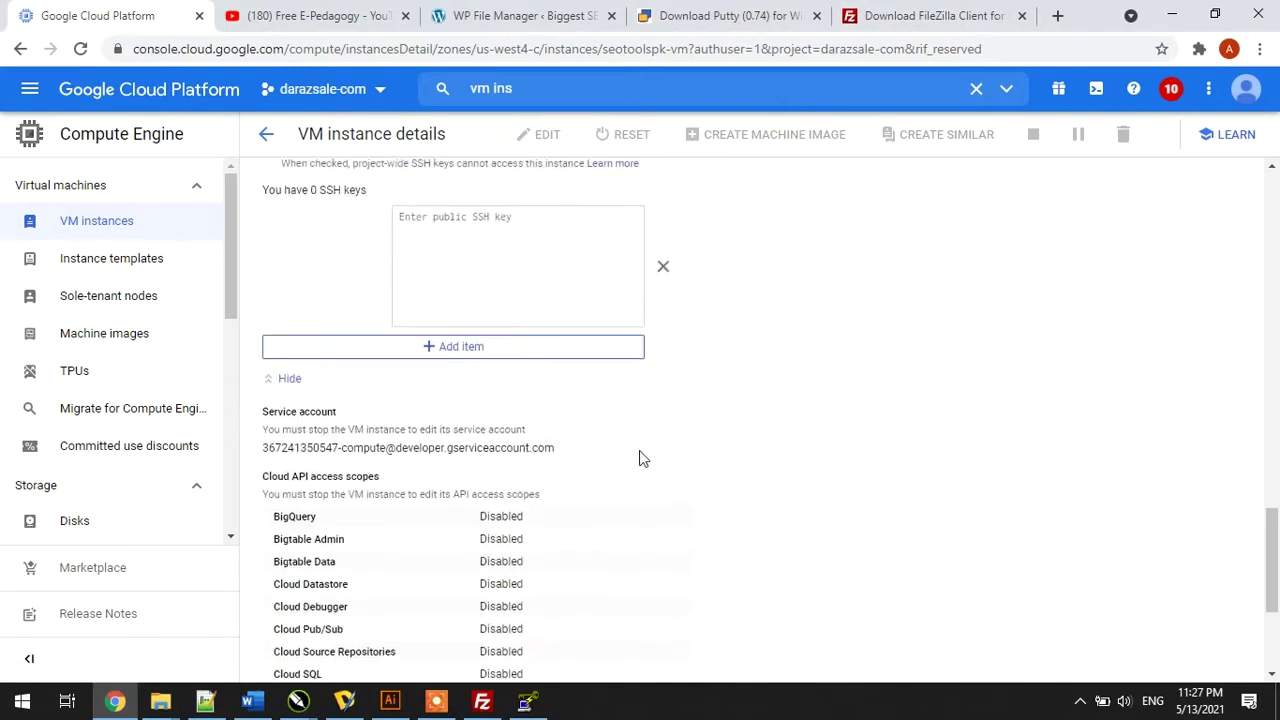
scroll(639, 450, up, 2)
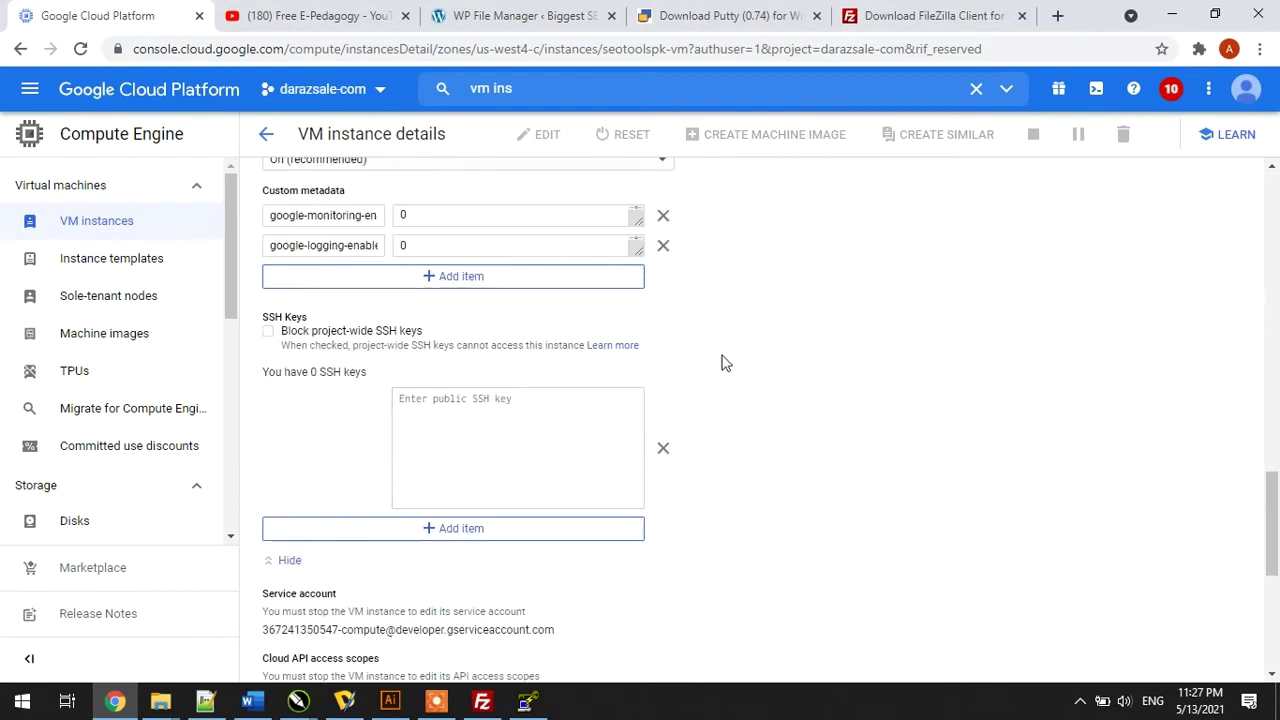
click(447, 418)
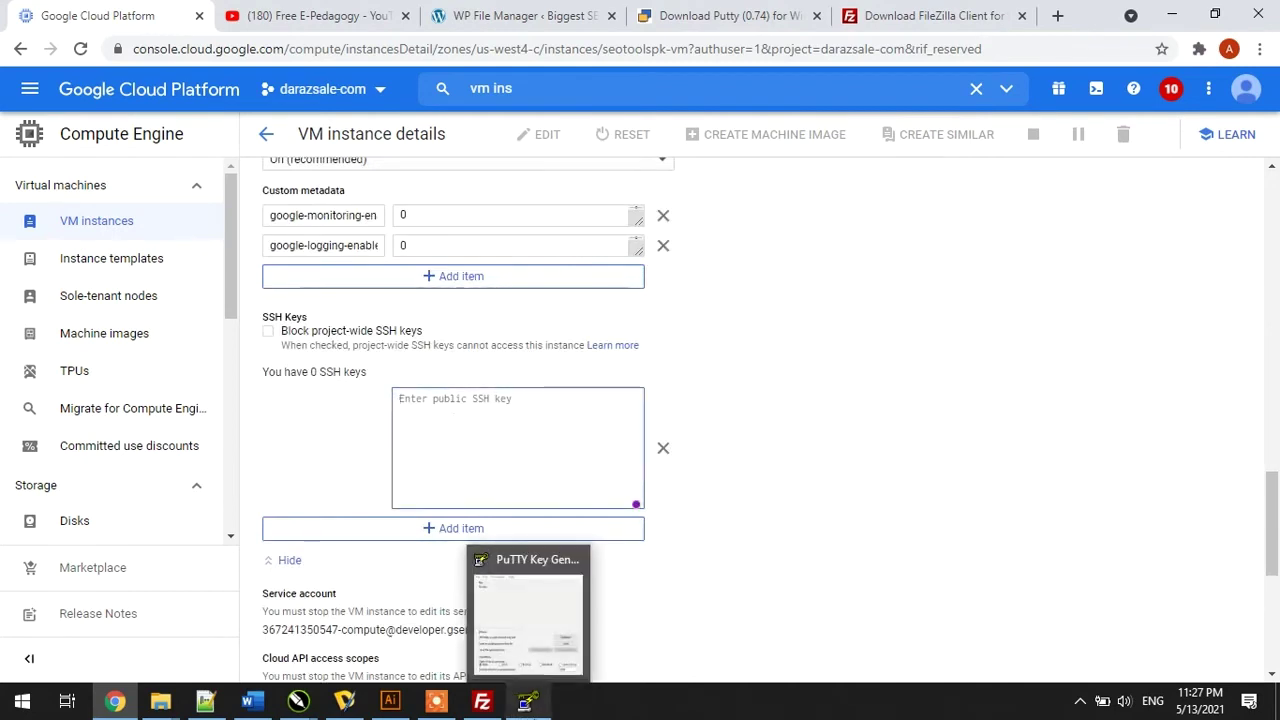
Generate a 2048-bit RSA key pair in PuTTY Key Generator.
click(535, 710)
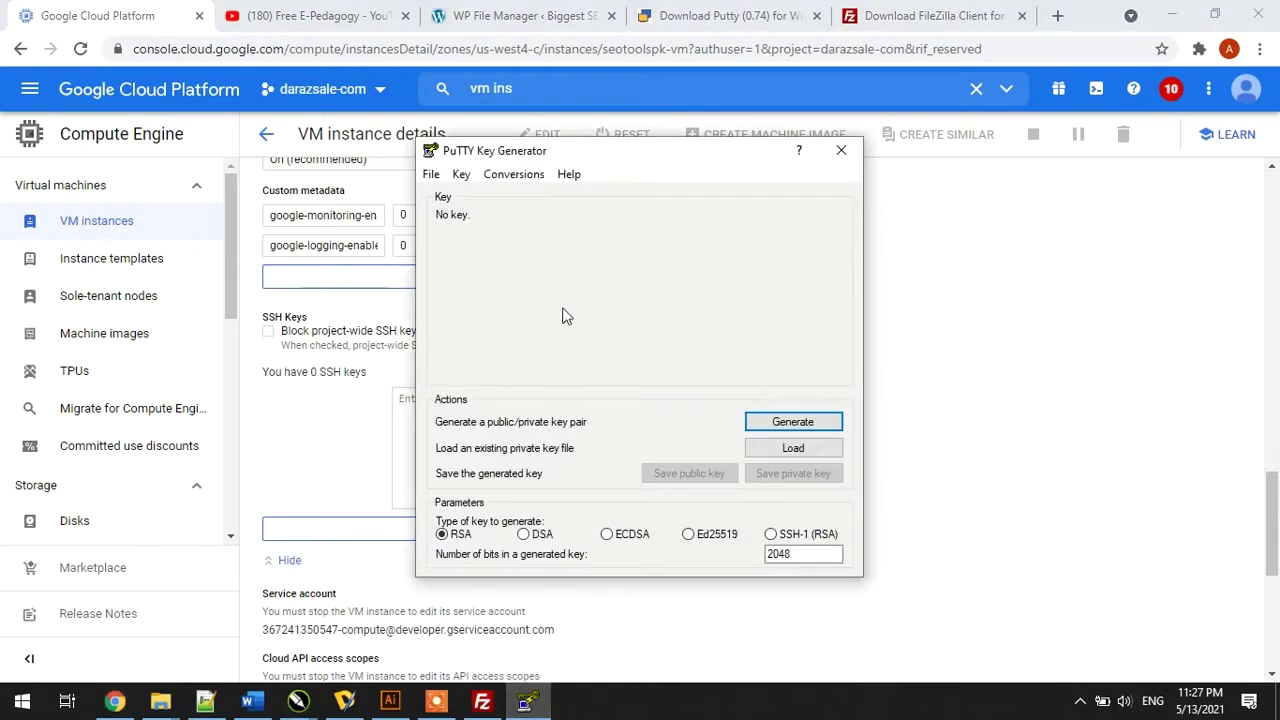
drag(563, 152, 521, 147)
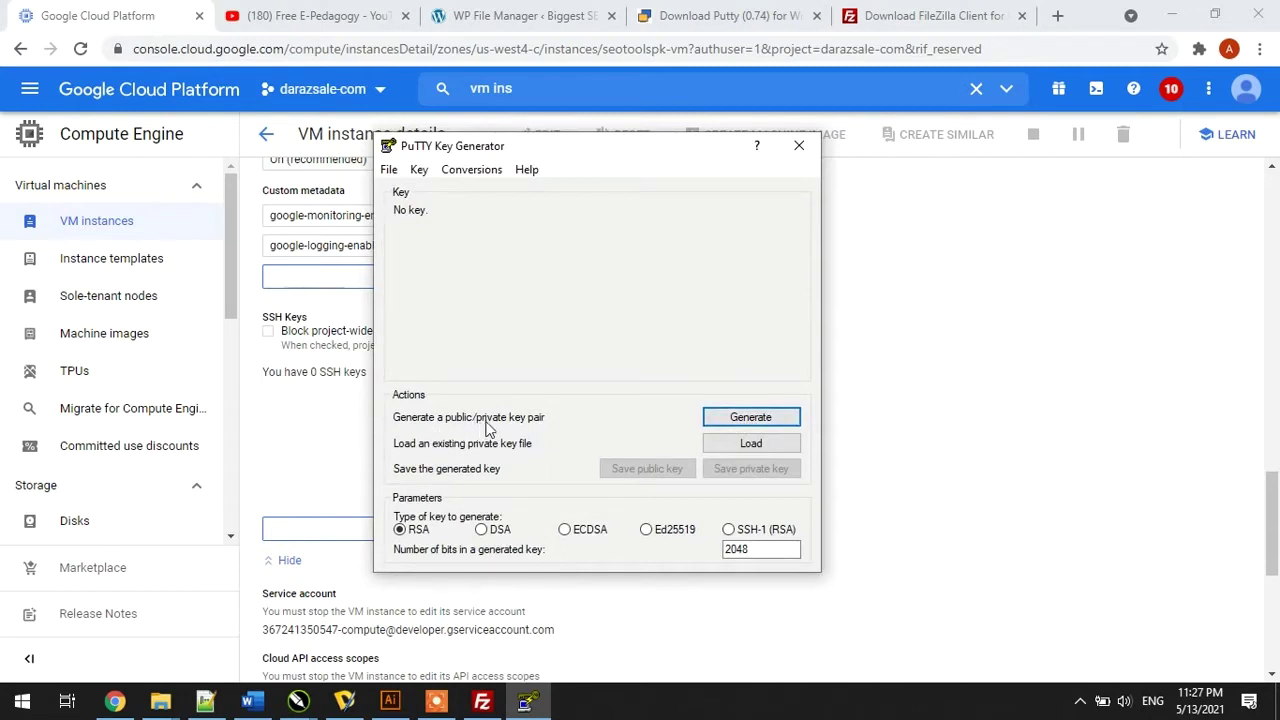
click(775, 418)
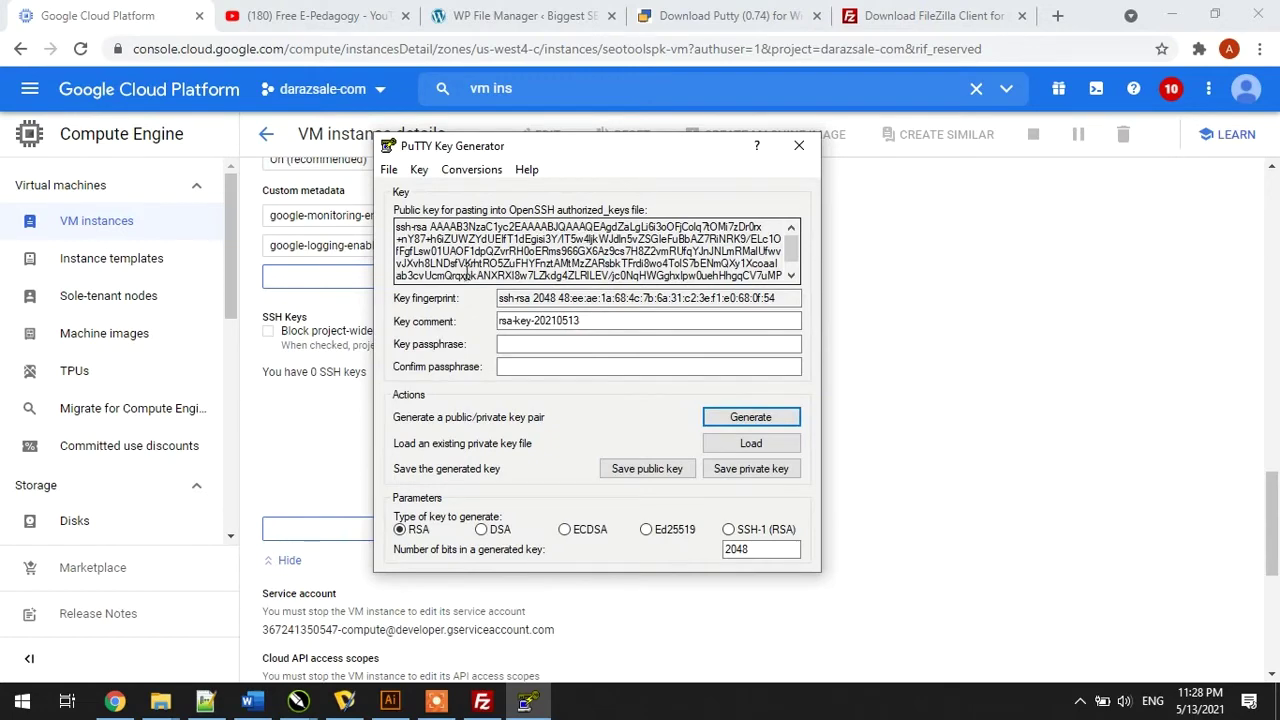
Start a new Notepad++ note and record the key passphrase on its first line.
click(205, 701)
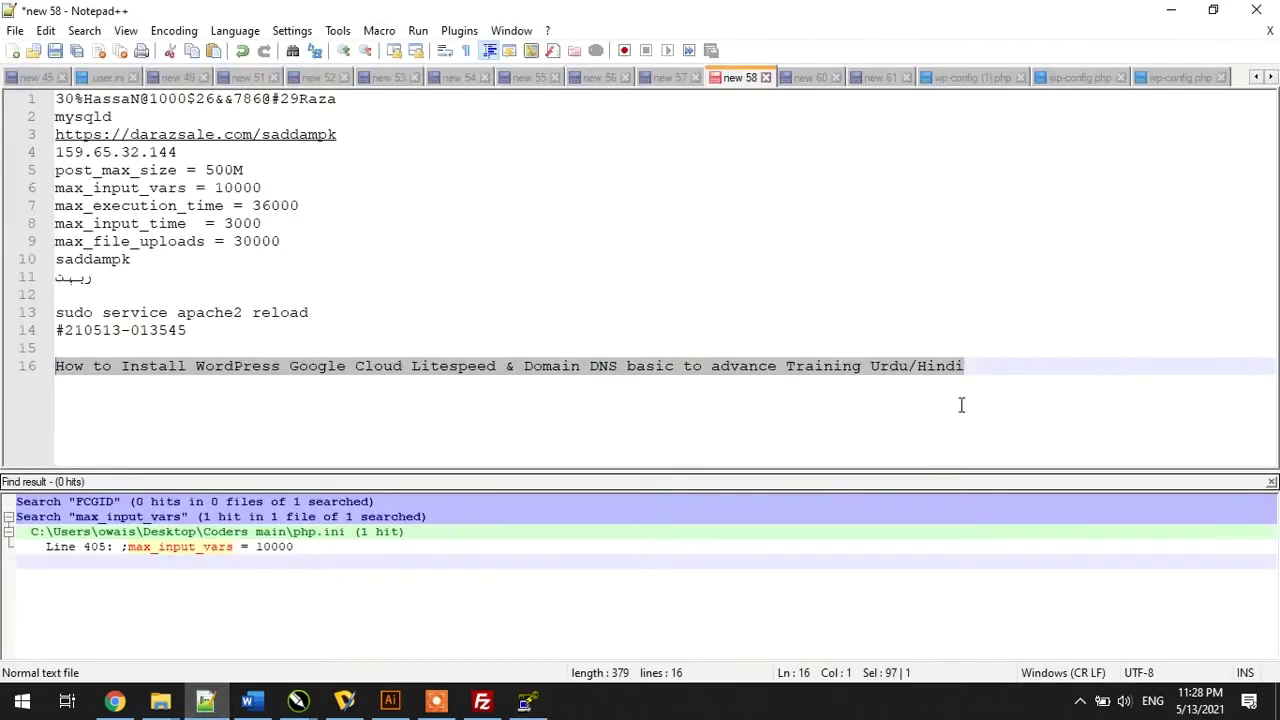
key(ctrl+n)
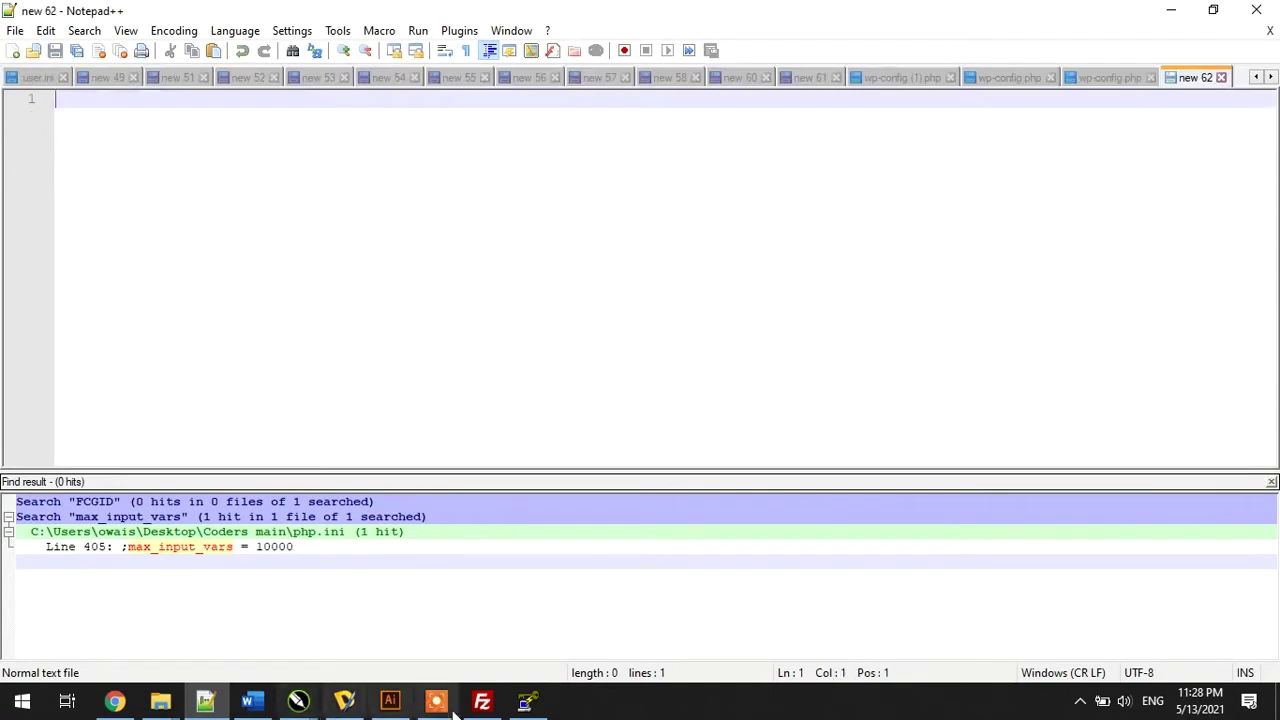
click(527, 701)
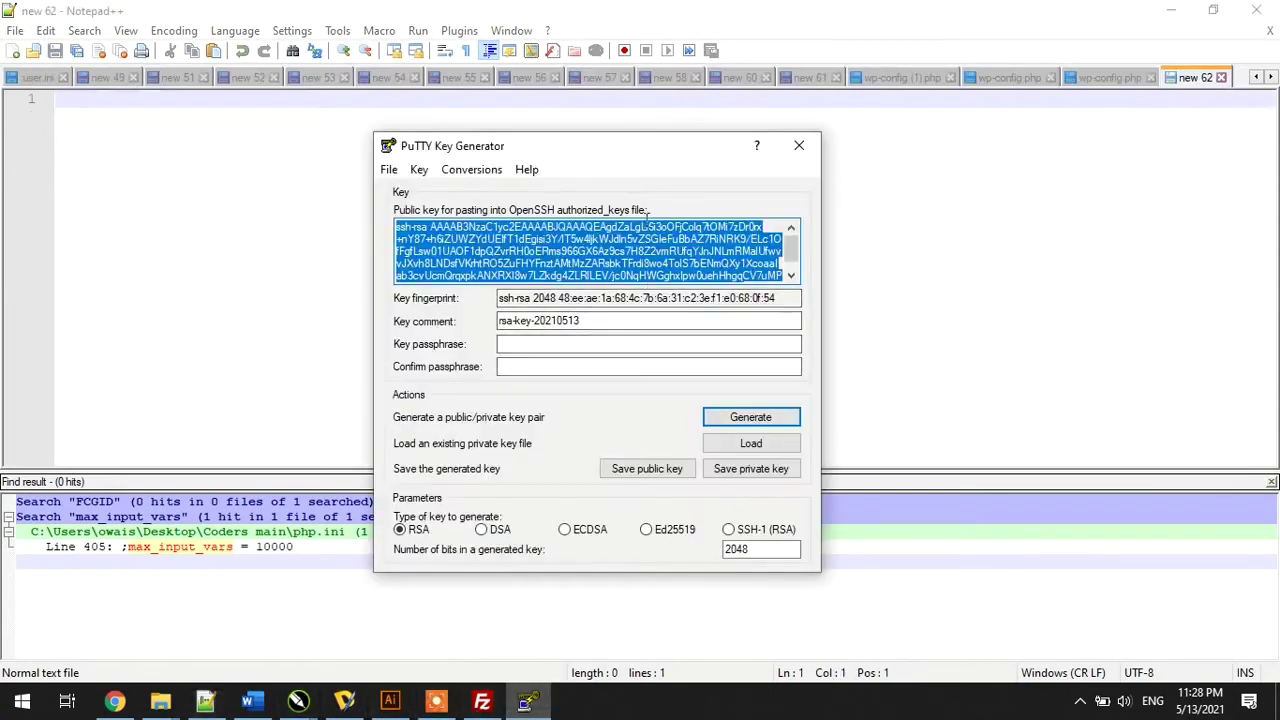
click(569, 367)
click(585, 345)
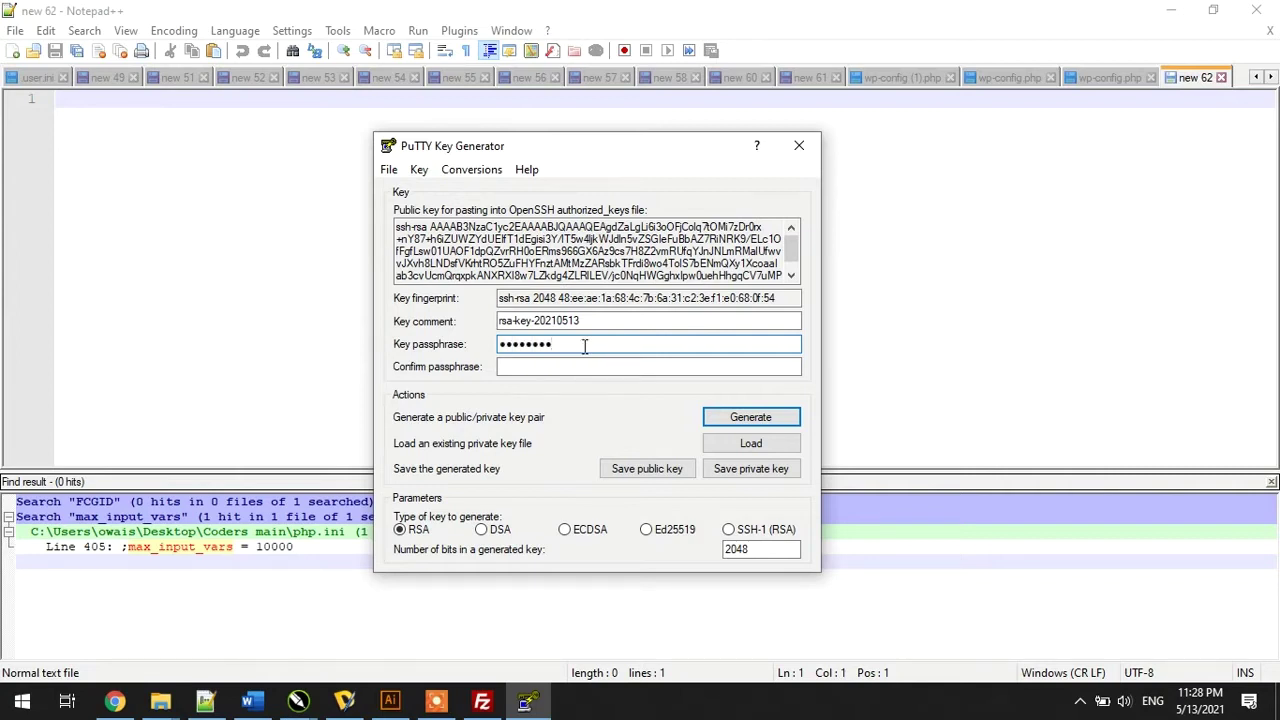
key(Tab)
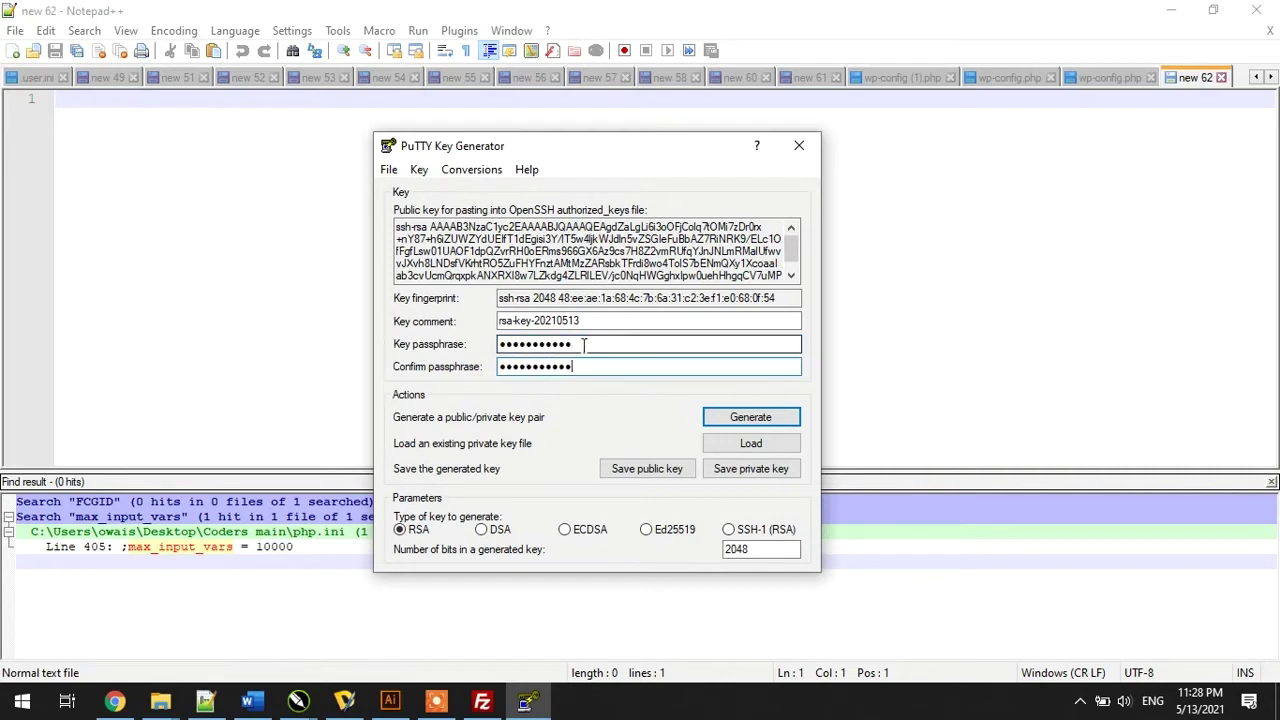
click(205, 701)
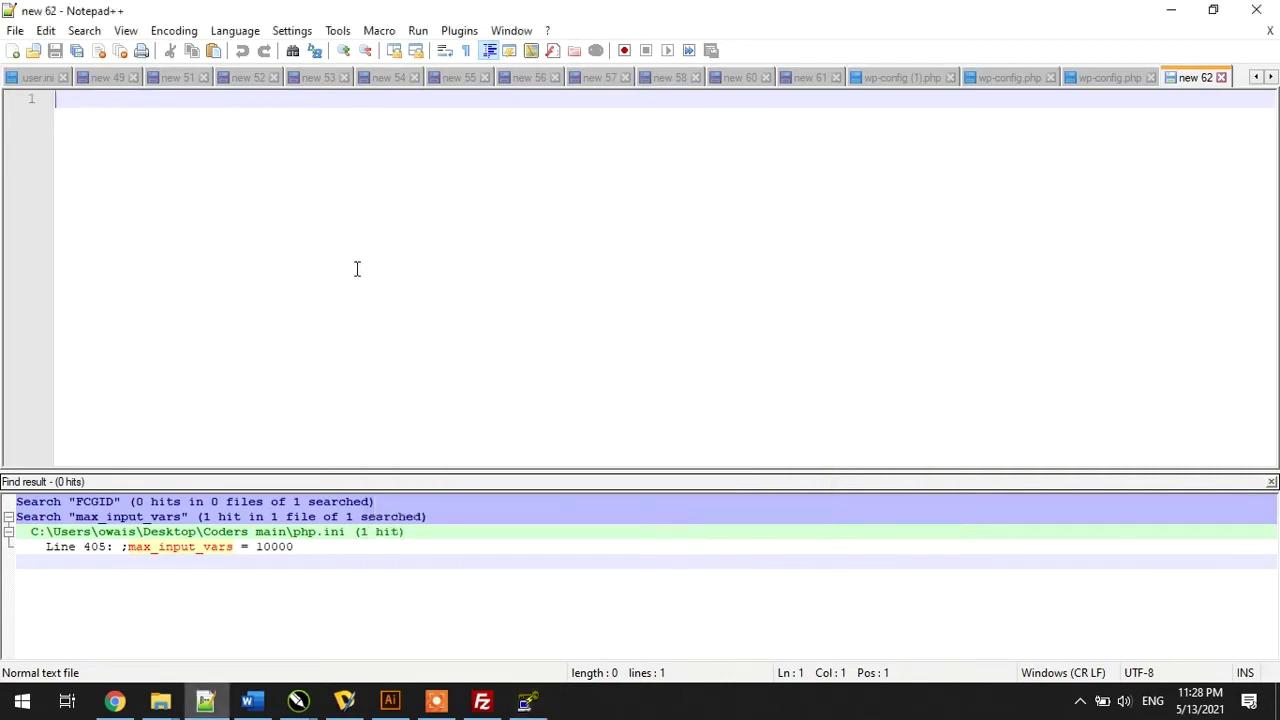
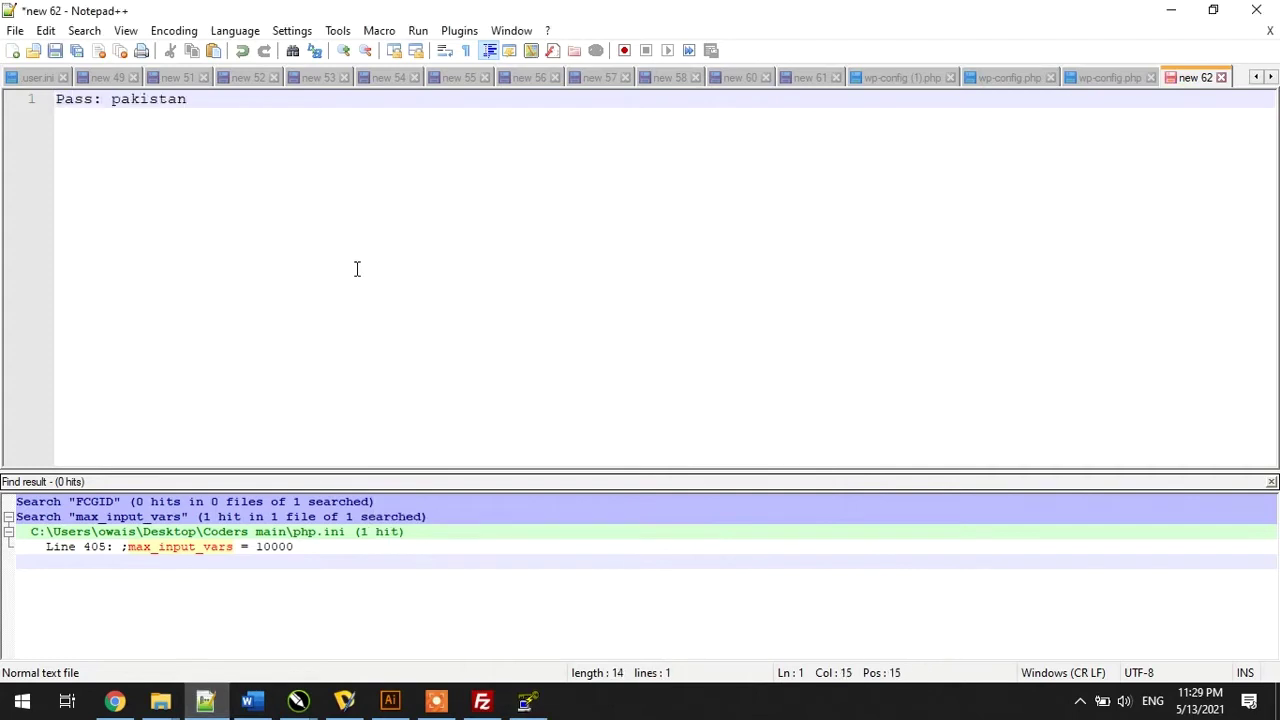
Copy the passphrase text from the Notepad++ note.
drag(114, 100, 216, 100)
right_click(197, 97)
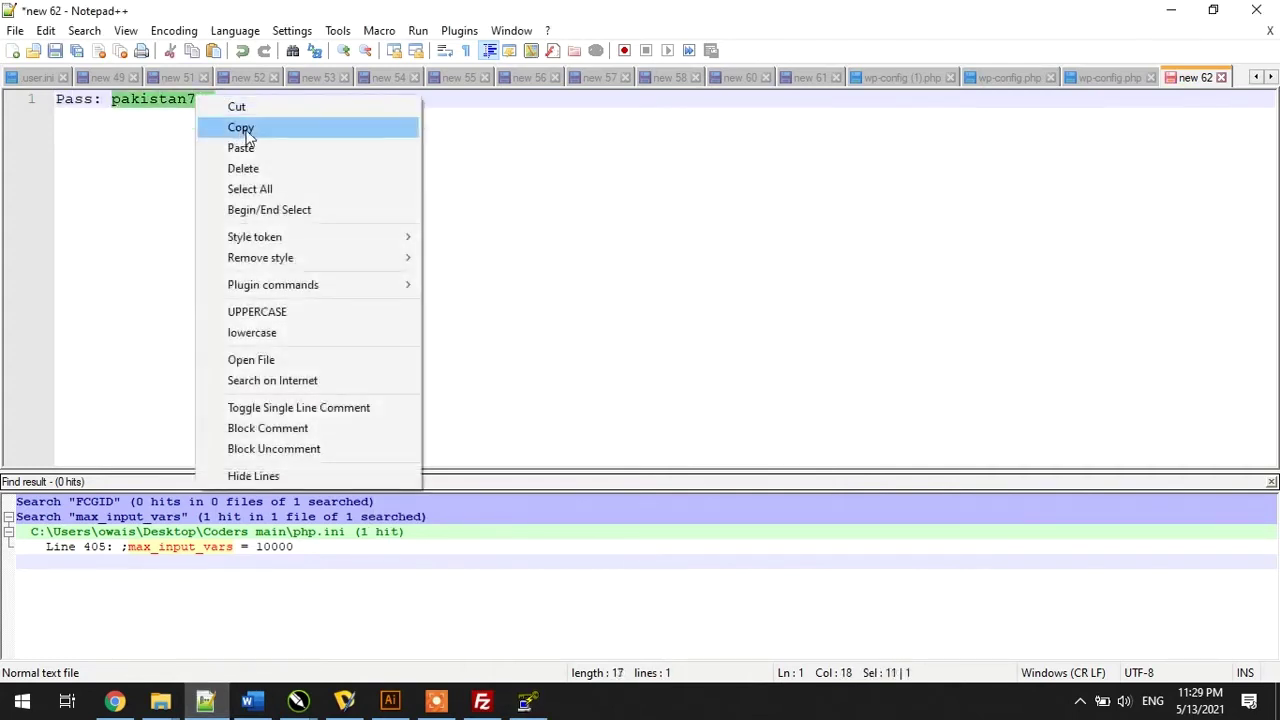
click(241, 128)
click(280, 128)
drag(122, 104, 208, 104)
right_click(208, 104)
click(250, 137)
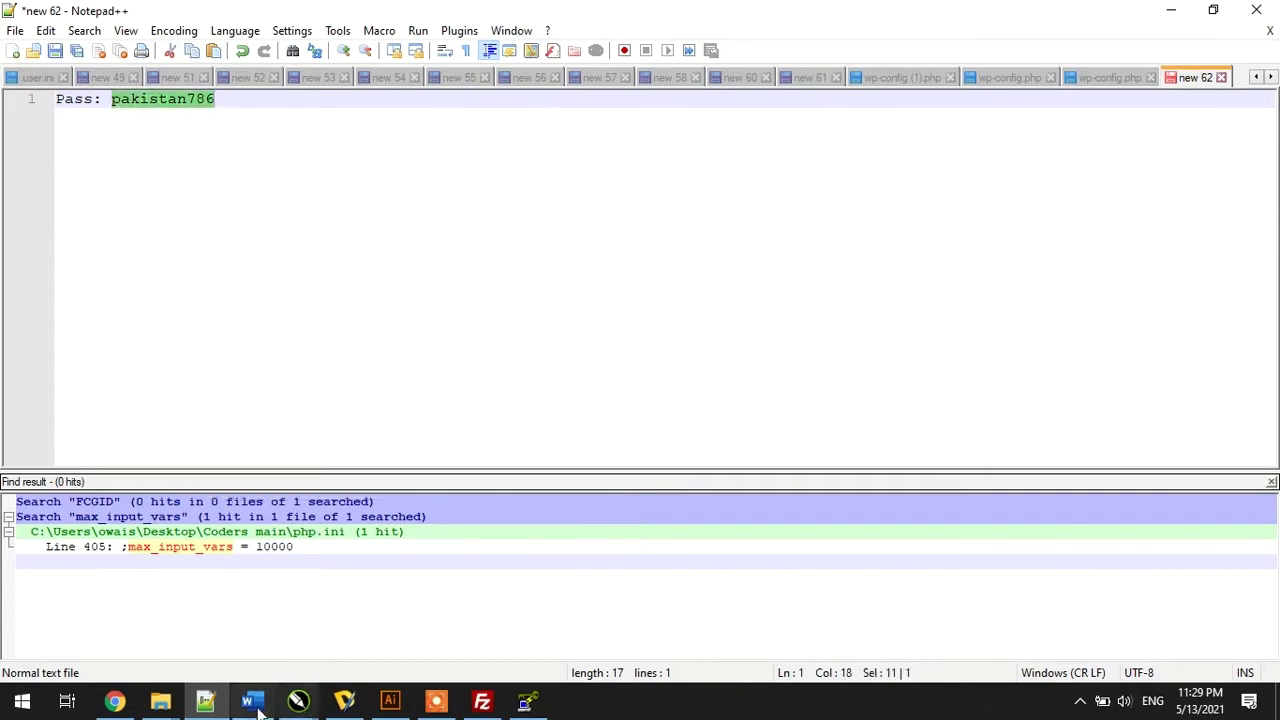
Paste the passphrase into PuTTYgen's Key passphrase and Confirm passphrase fields.
click(527, 700)
double_click(624, 344)
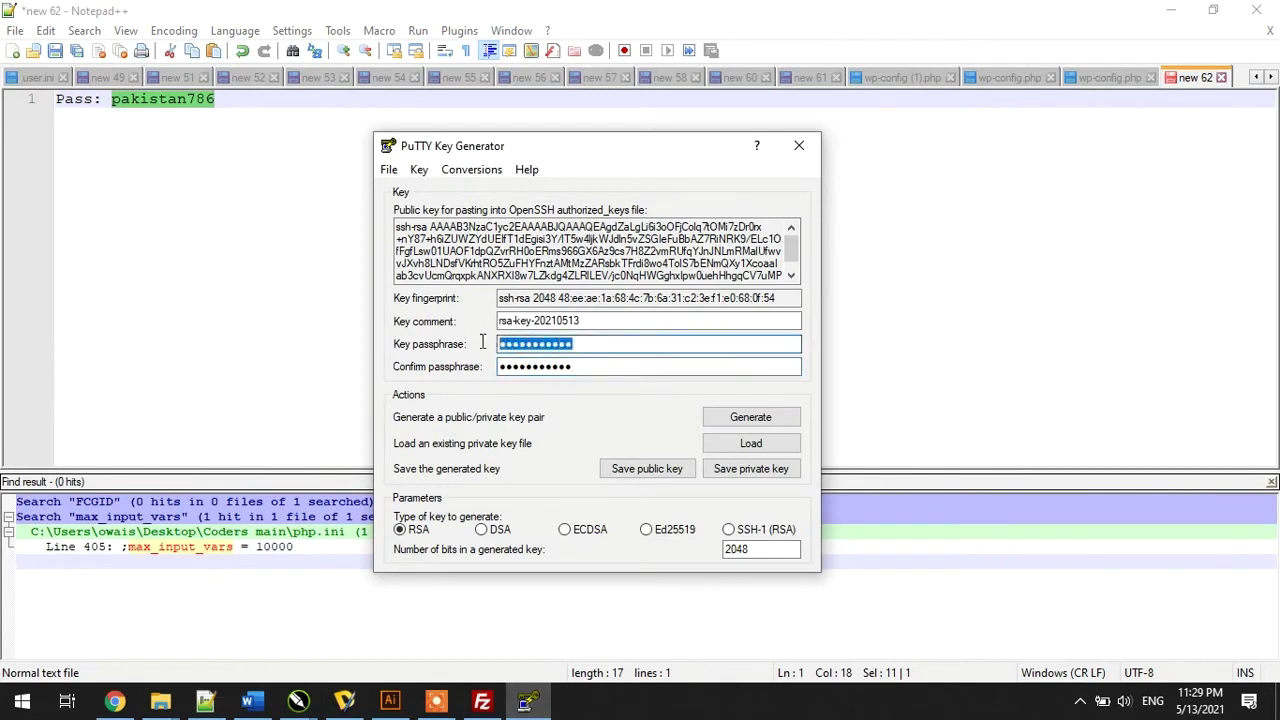
right_click(612, 343)
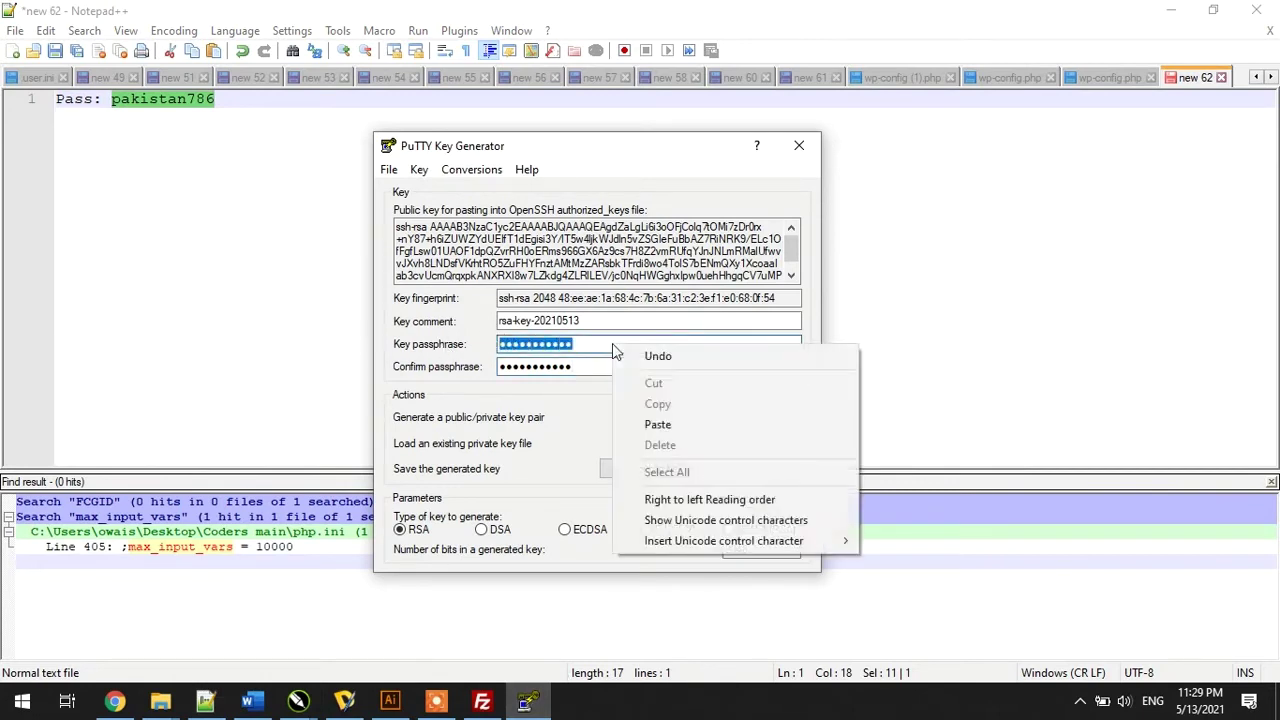
click(657, 425)
double_click(566, 366)
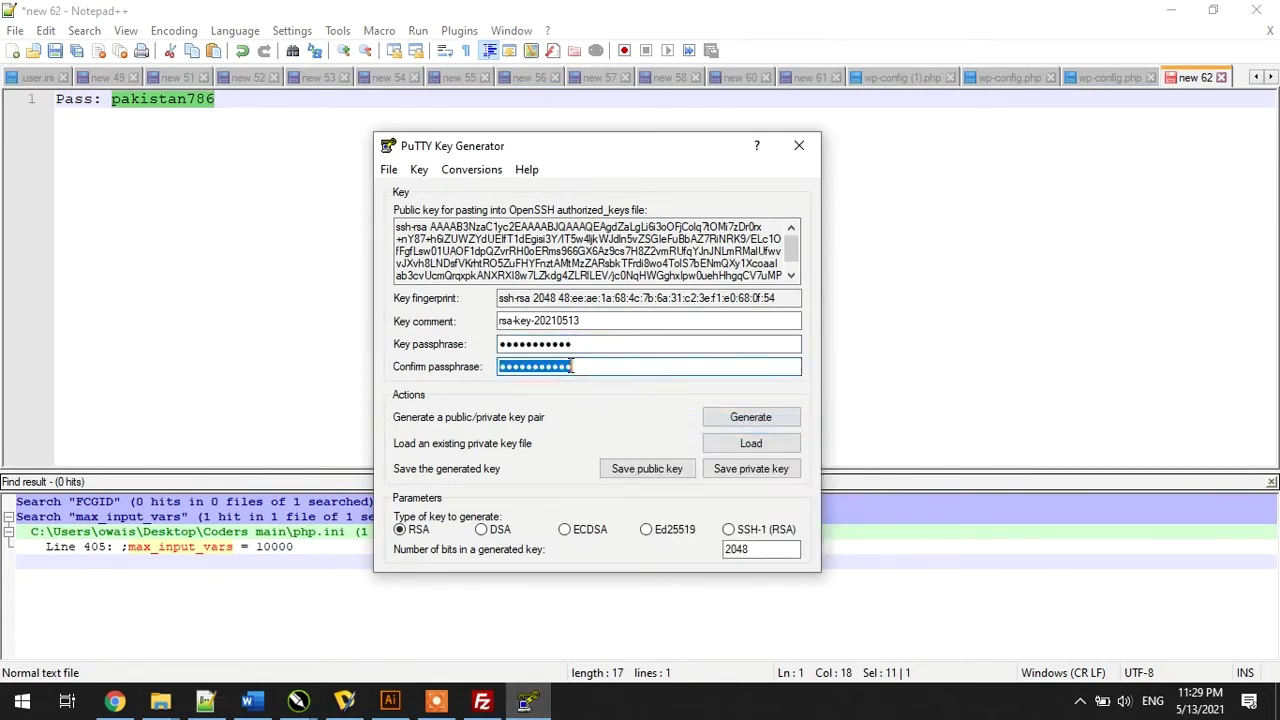
right_click(572, 367)
click(615, 446)
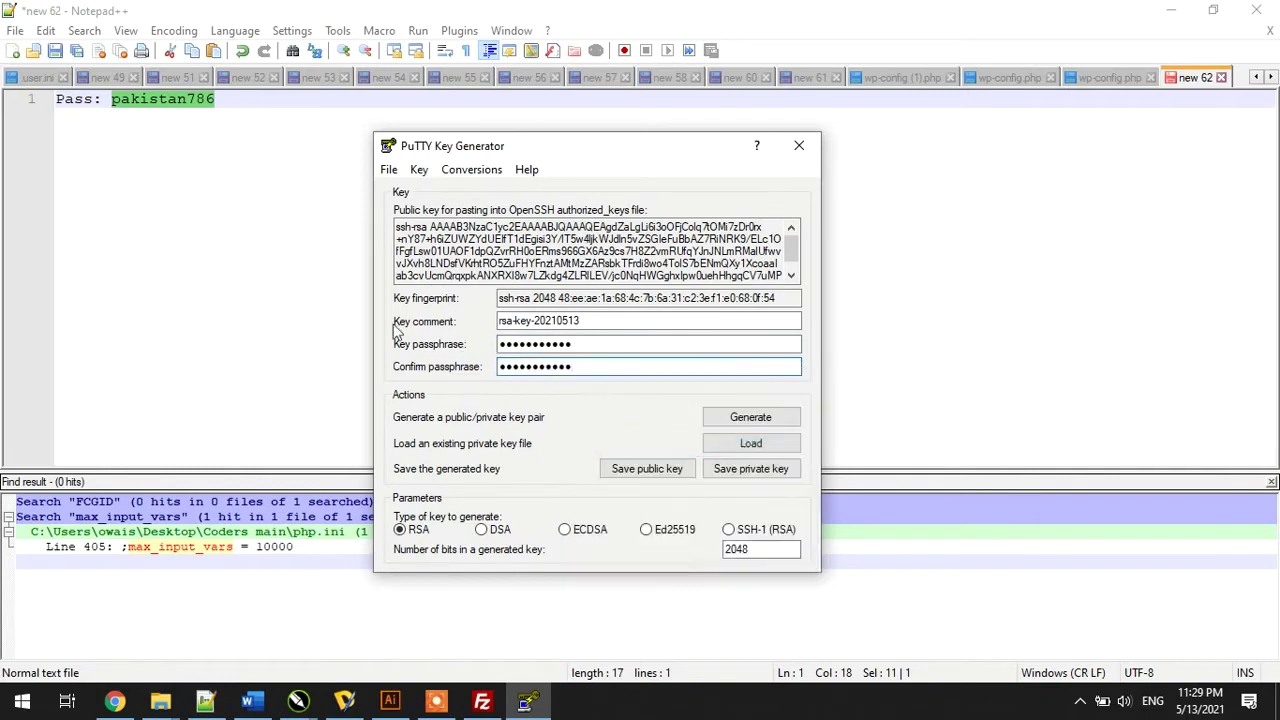
Copy the key comment rsa-key-20210513 onto line 2 of the notes.
click(567, 321)
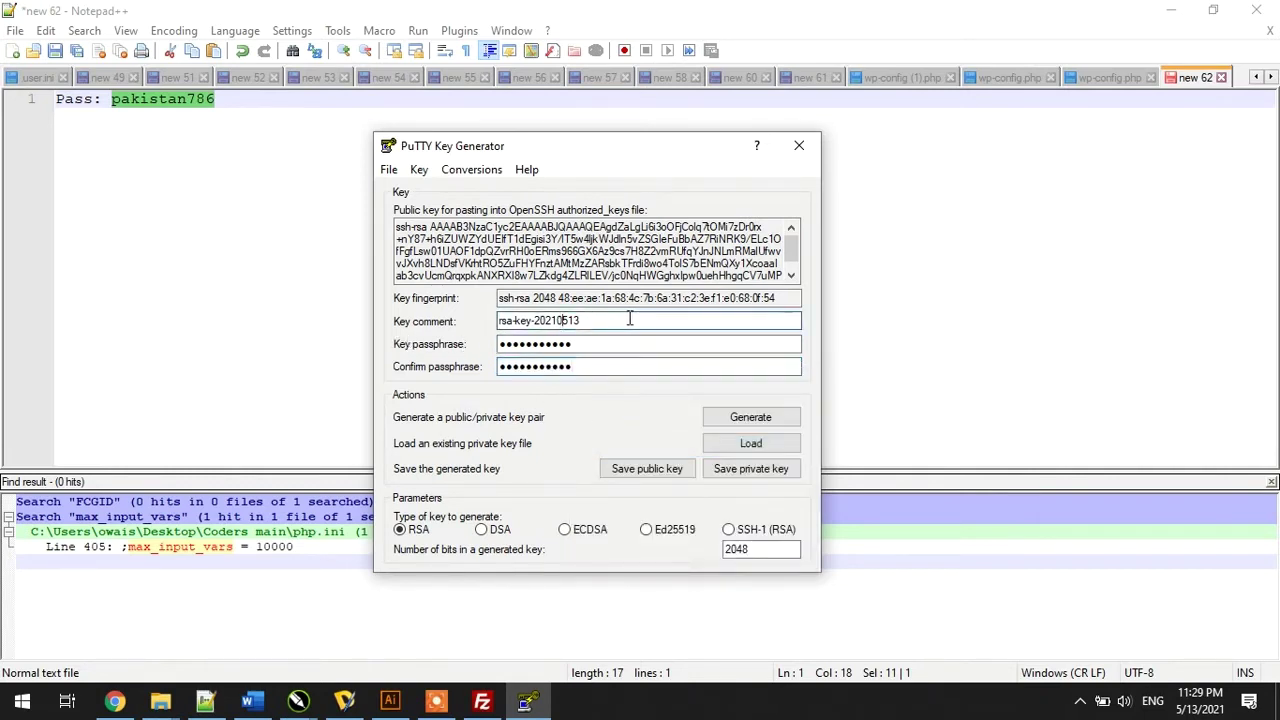
drag(586, 318, 484, 330)
right_click(527, 331)
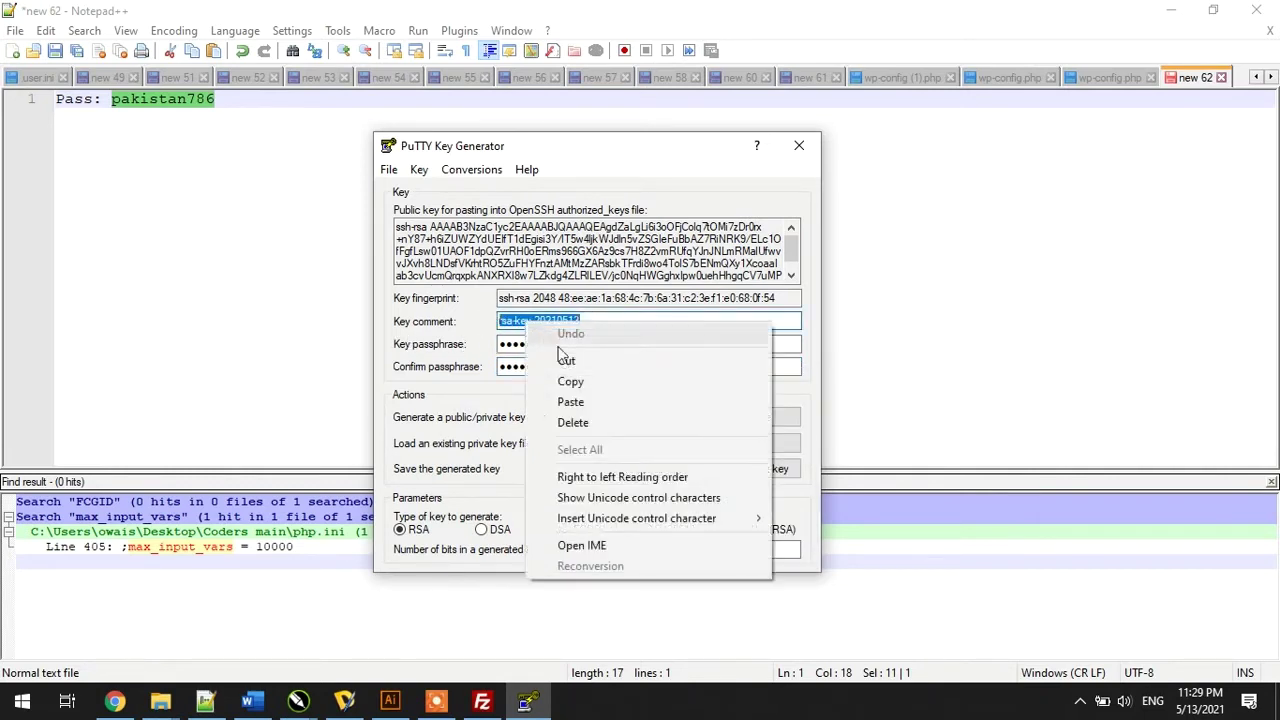
click(550, 377)
click(257, 122)
key(Return)
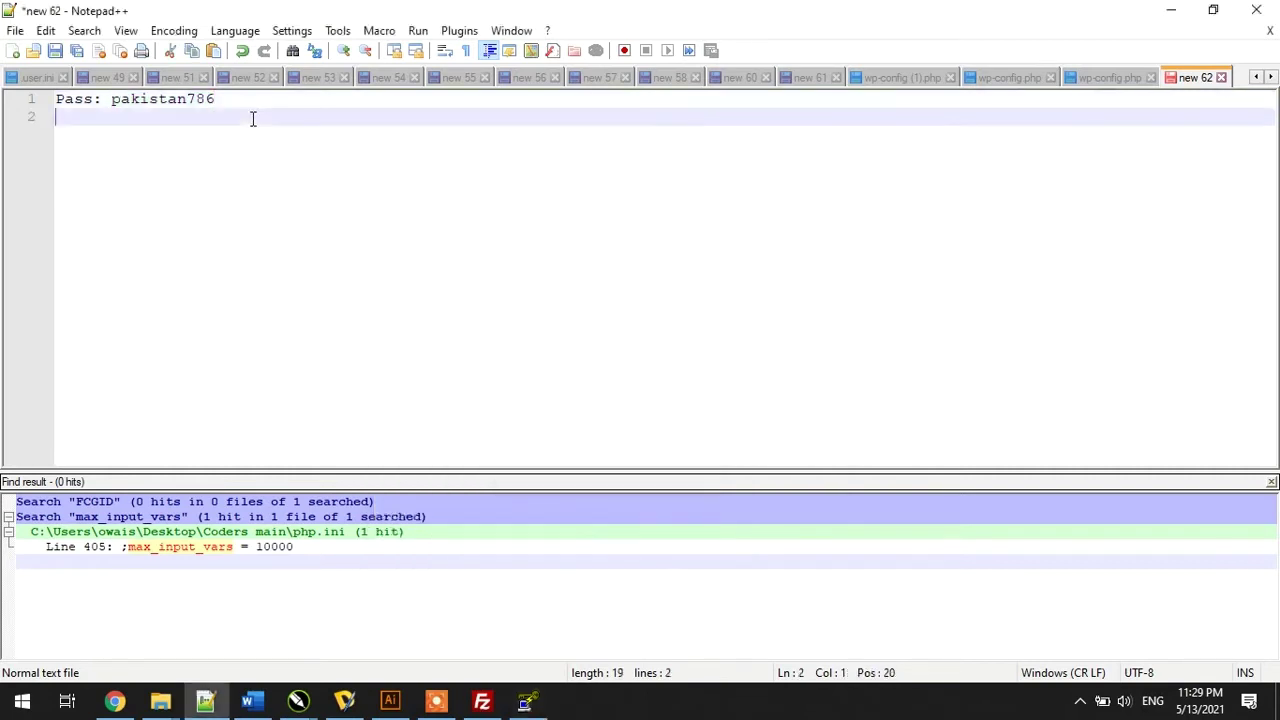
key(ctrl+v)
key(Return)
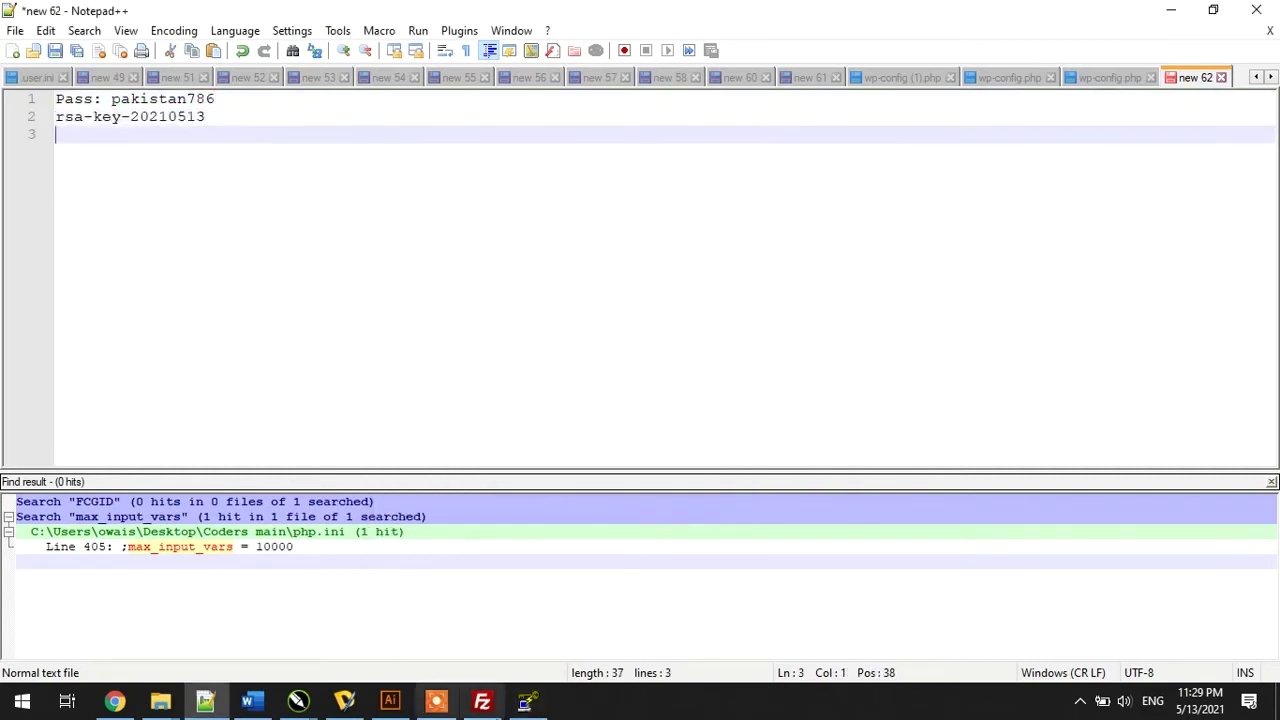
Copy the ssh-rsa 2048 key fingerprint onto line 3 of the notes.
click(524, 703)
click(619, 297)
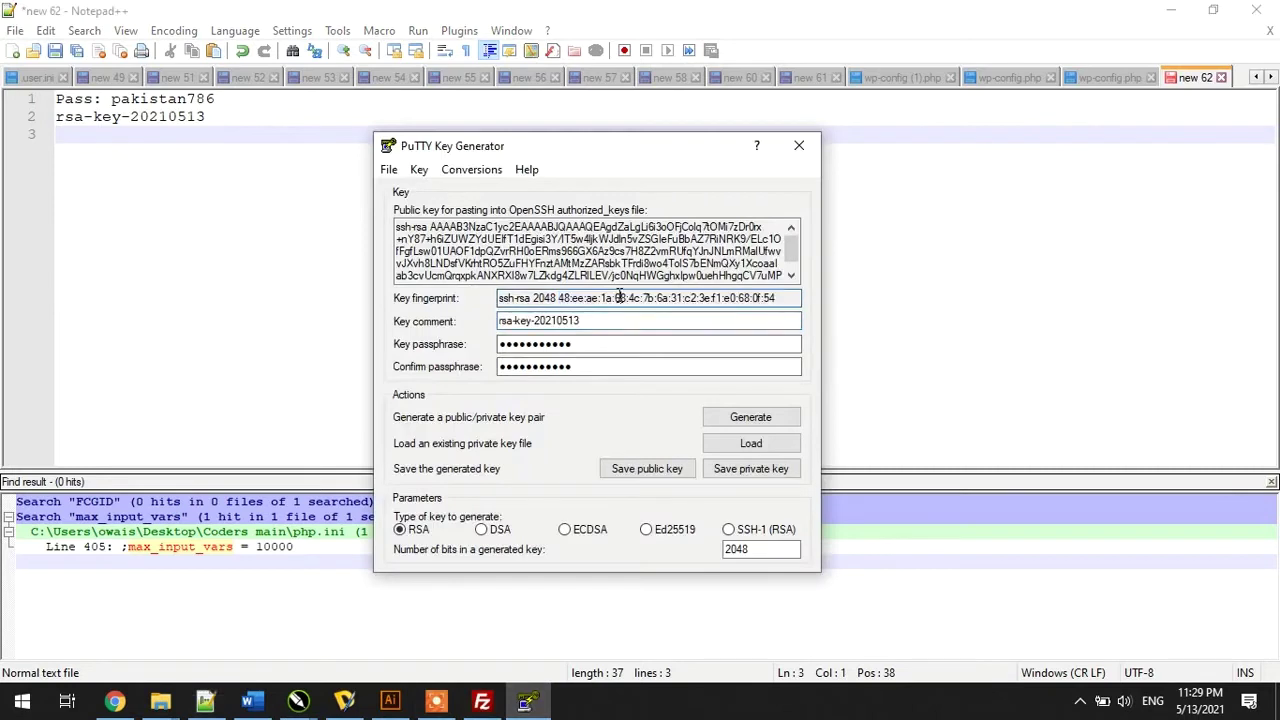
drag(776, 297, 500, 297)
right_click(505, 297)
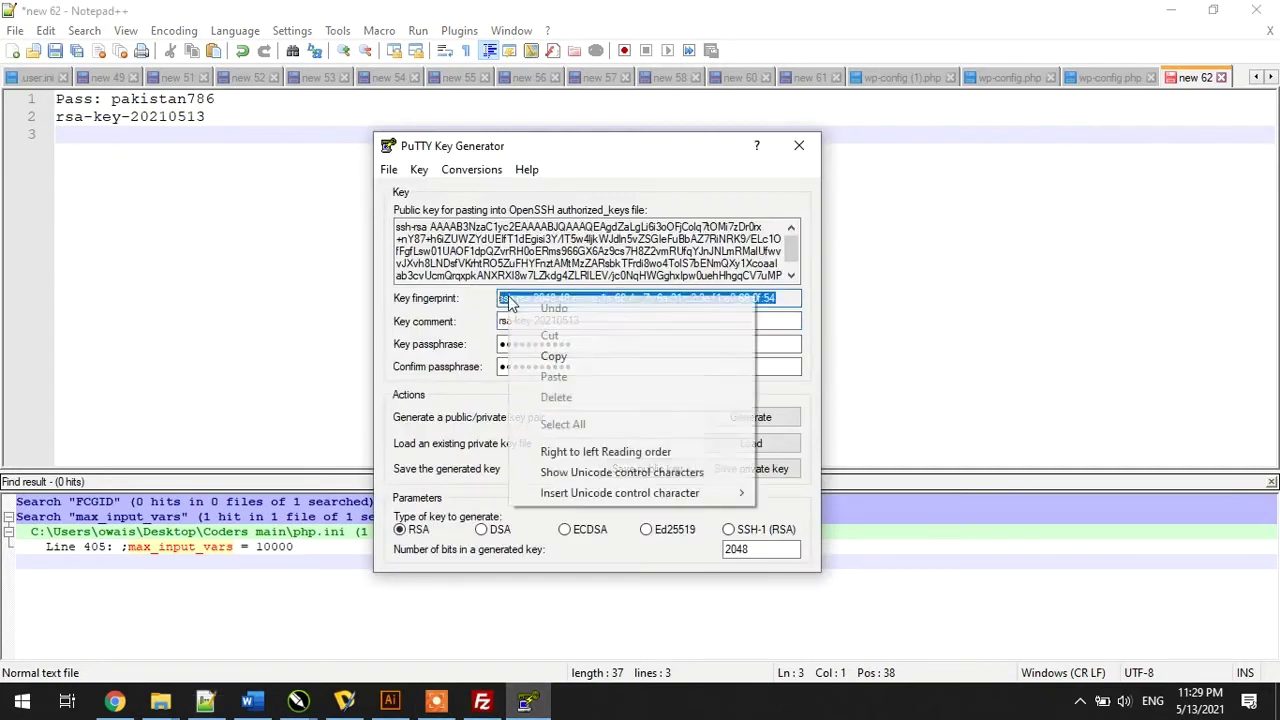
click(555, 356)
click(206, 171)
key(ctrl+v)
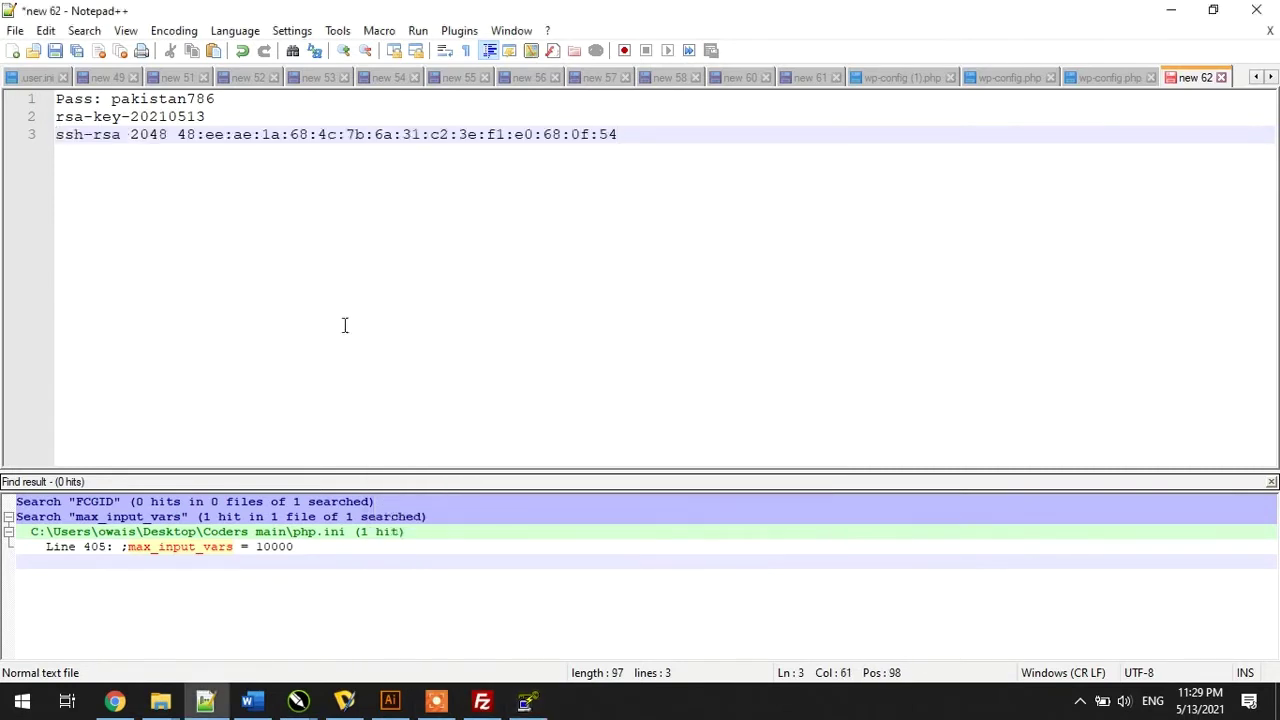
click(482, 703)
click(527, 703)
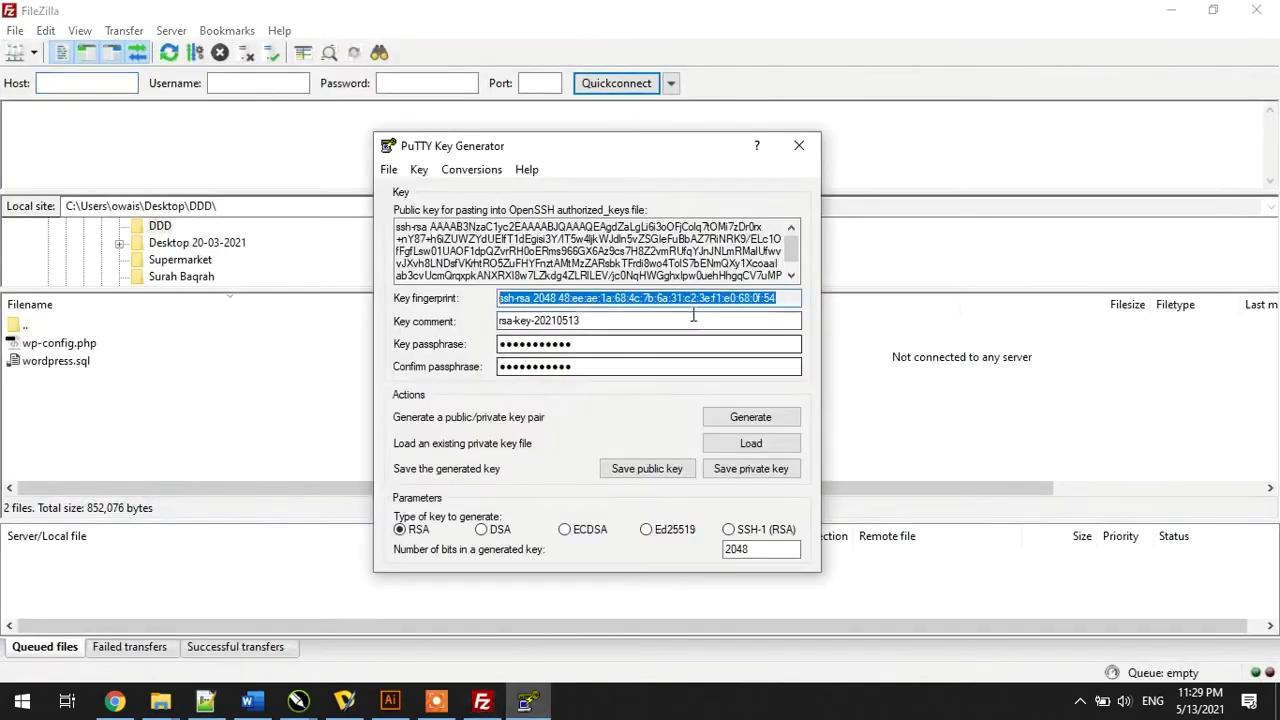
Paste the PuTTYgen public key into the VM's 'Enter public SSH key' box.
click(679, 240)
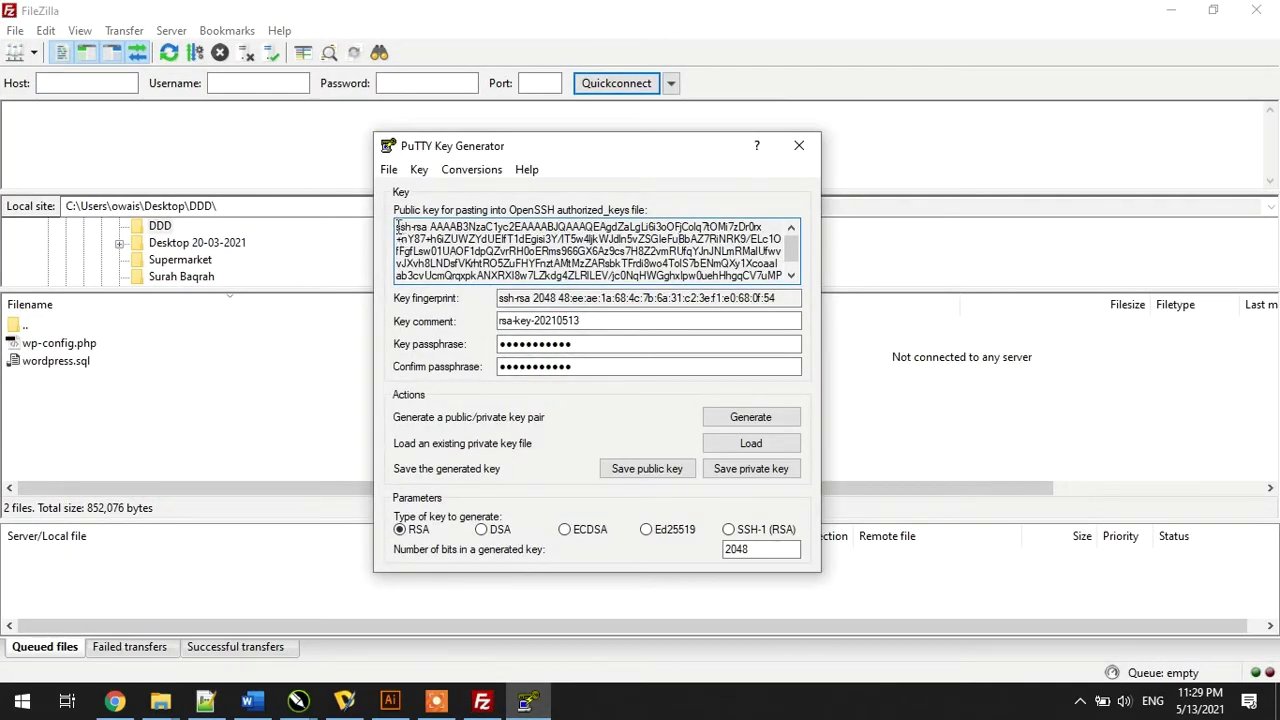
drag(397, 228, 757, 296)
right_click(697, 258)
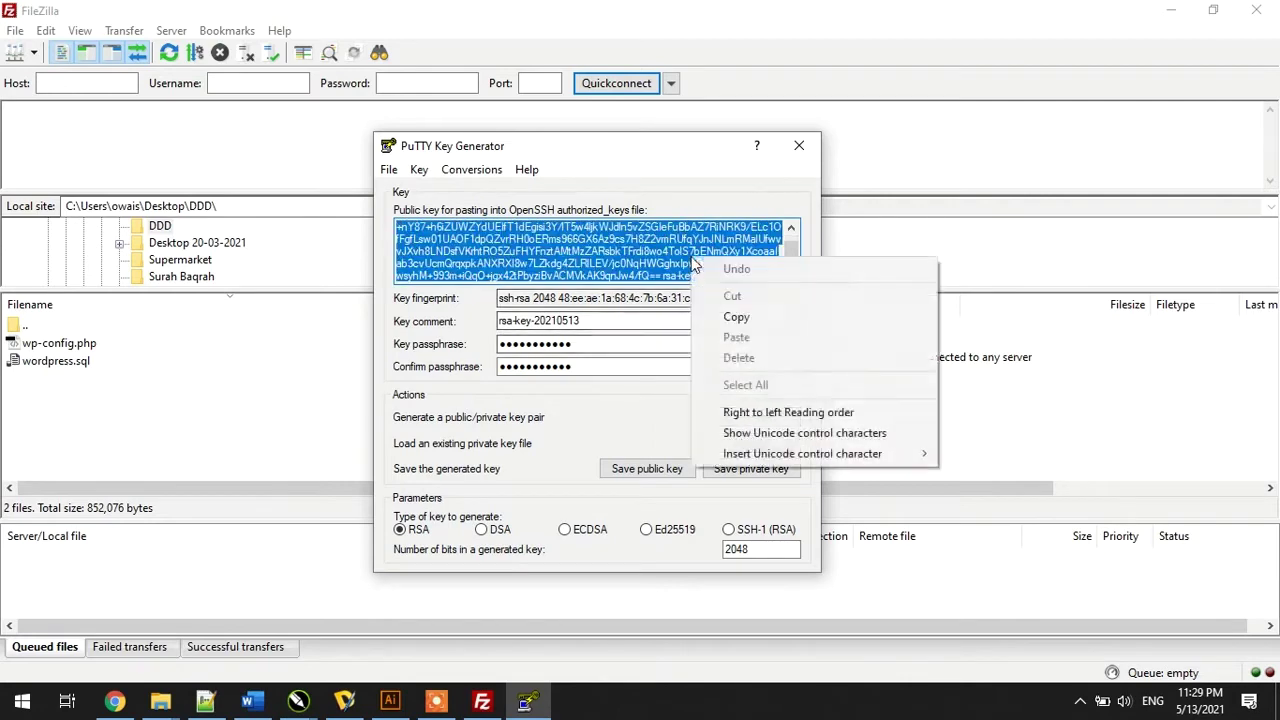
click(755, 324)
click(115, 701)
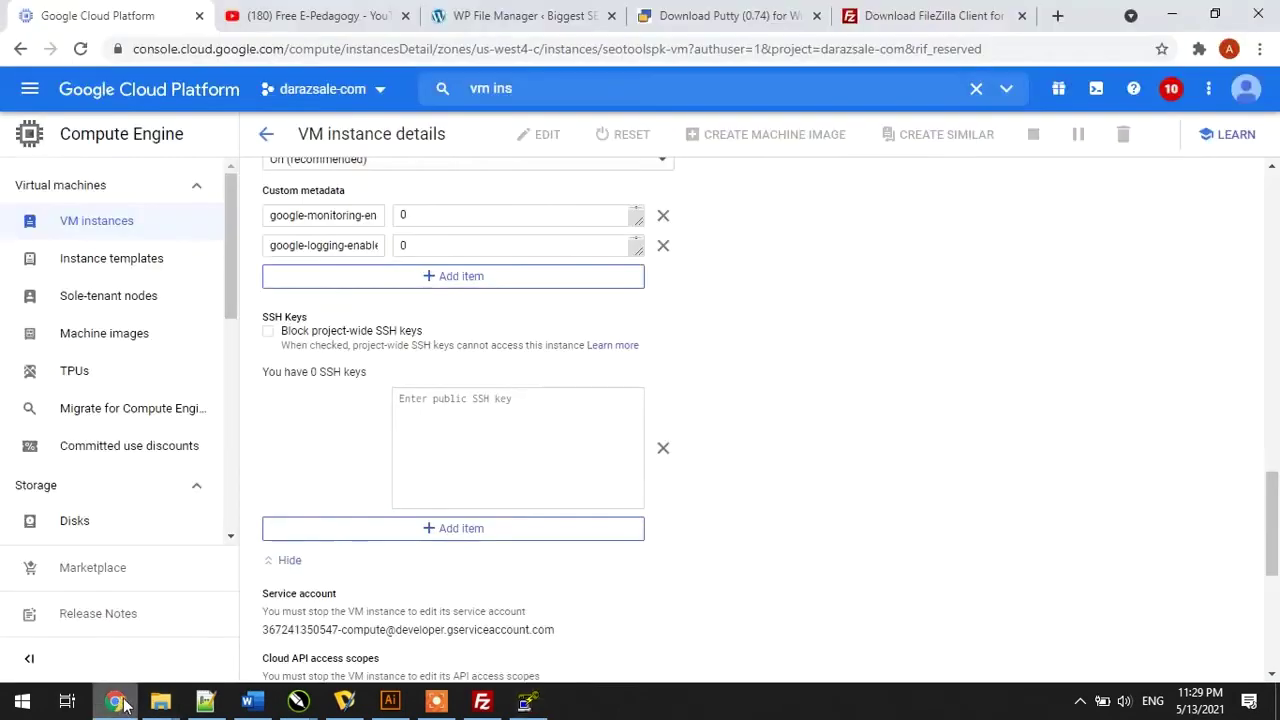
click(503, 486)
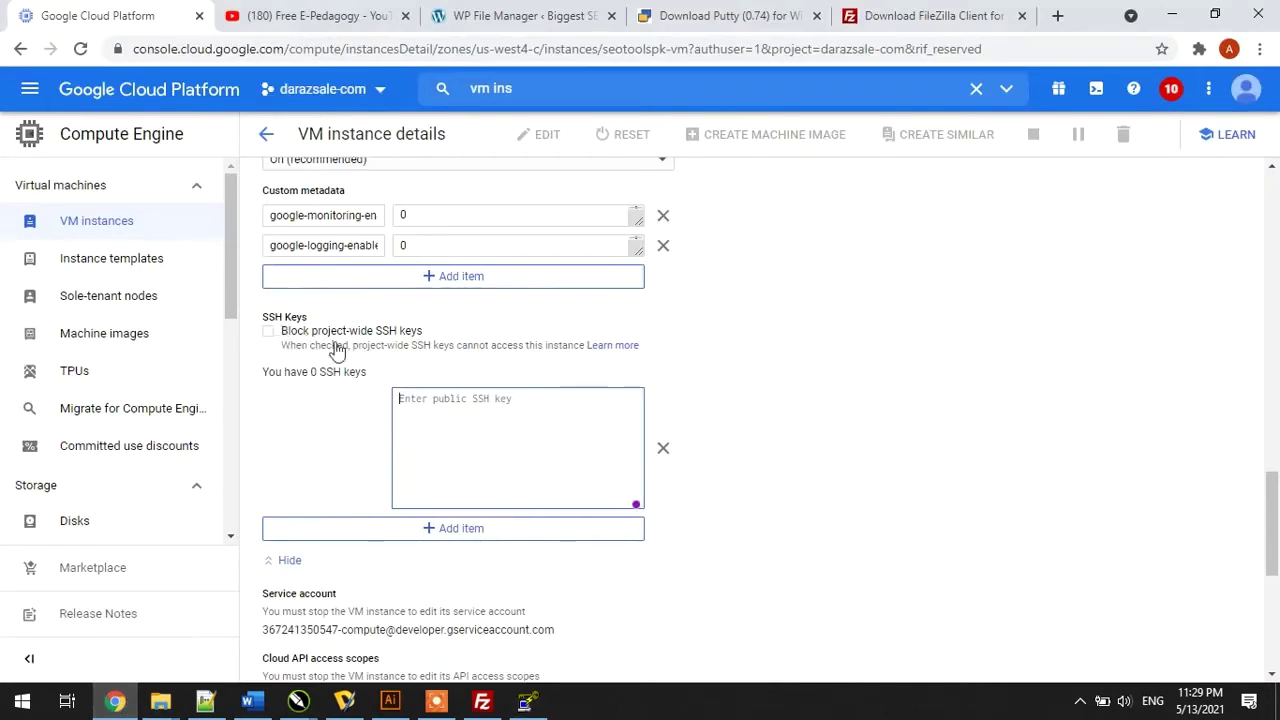
right_click(495, 420)
click(580, 249)
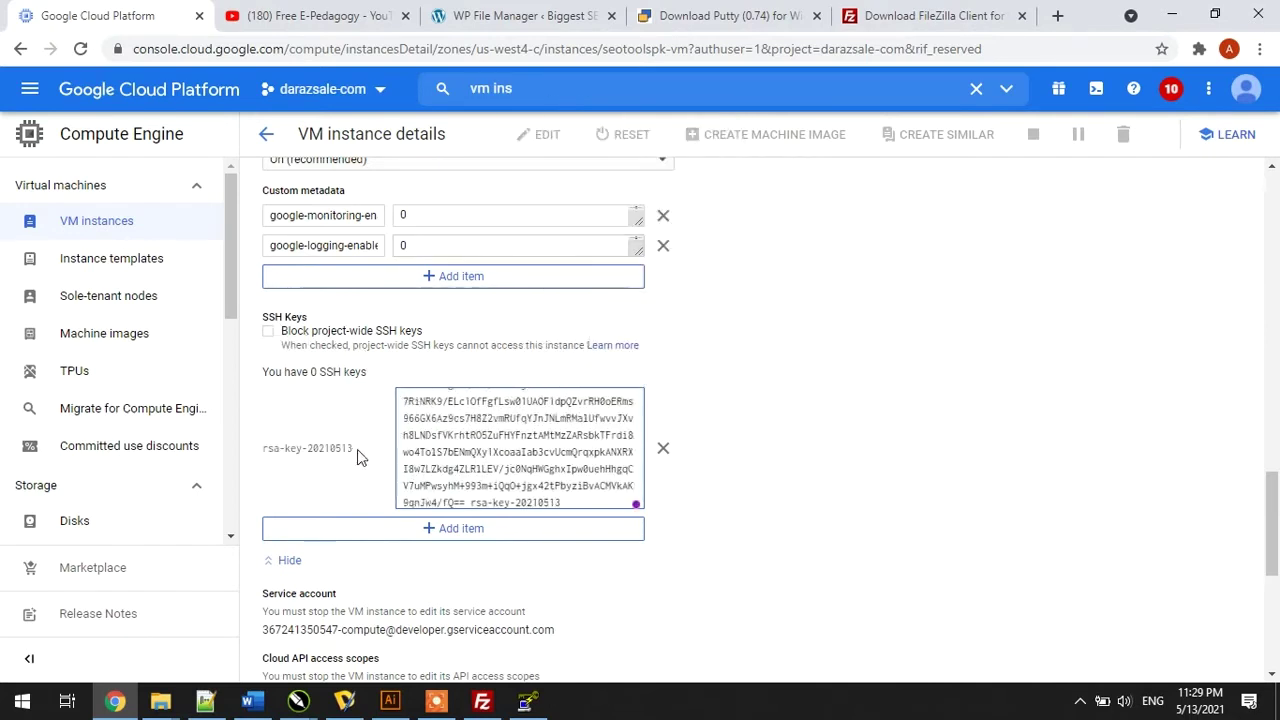
Check that the pasted key's user rsa-key-20210513 matches PuTTYgen's key comment.
drag(354, 452, 266, 463)
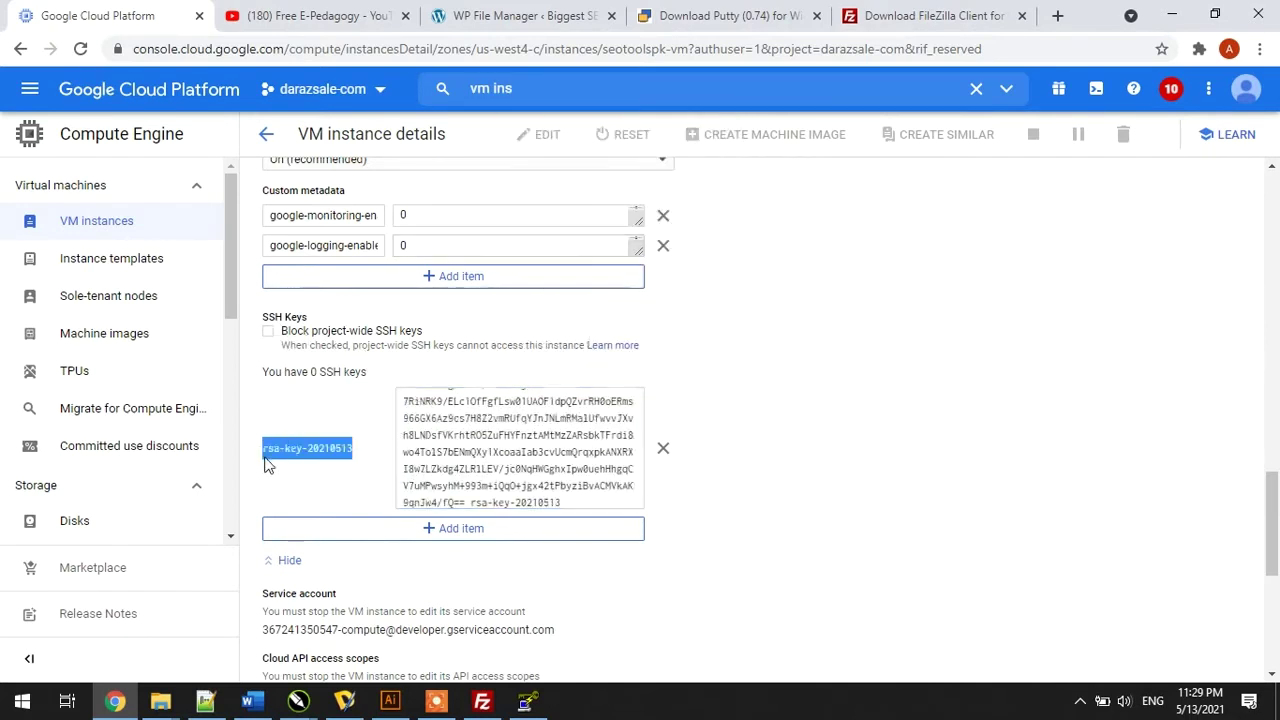
click(459, 452)
click(519, 708)
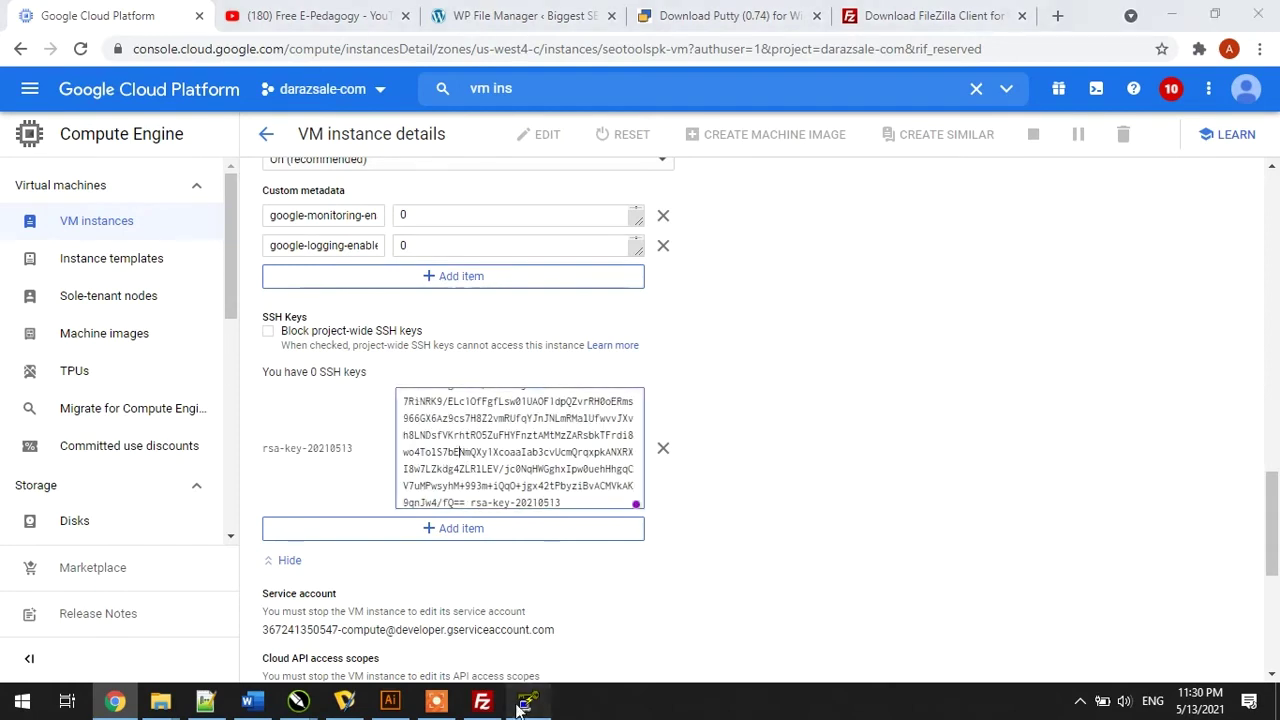
drag(640, 321, 498, 340)
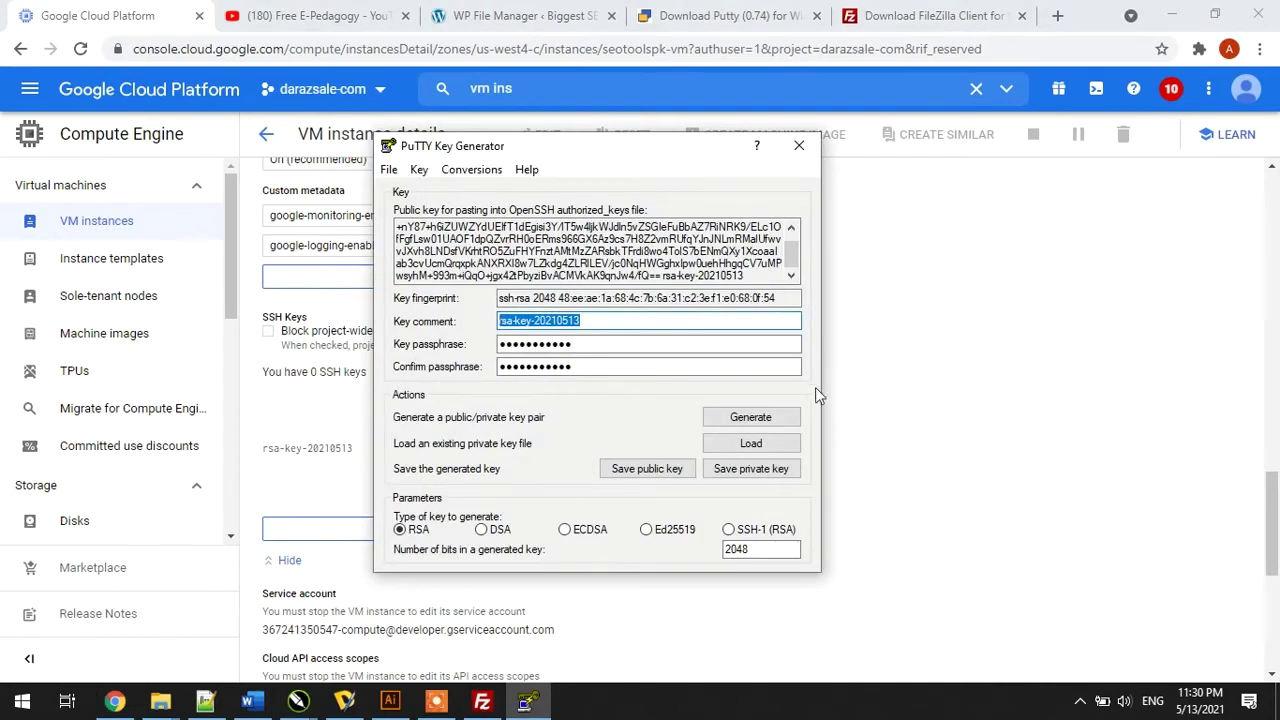
click(880, 406)
key(ctrl+v)
scroll(388, 424, down, 2)
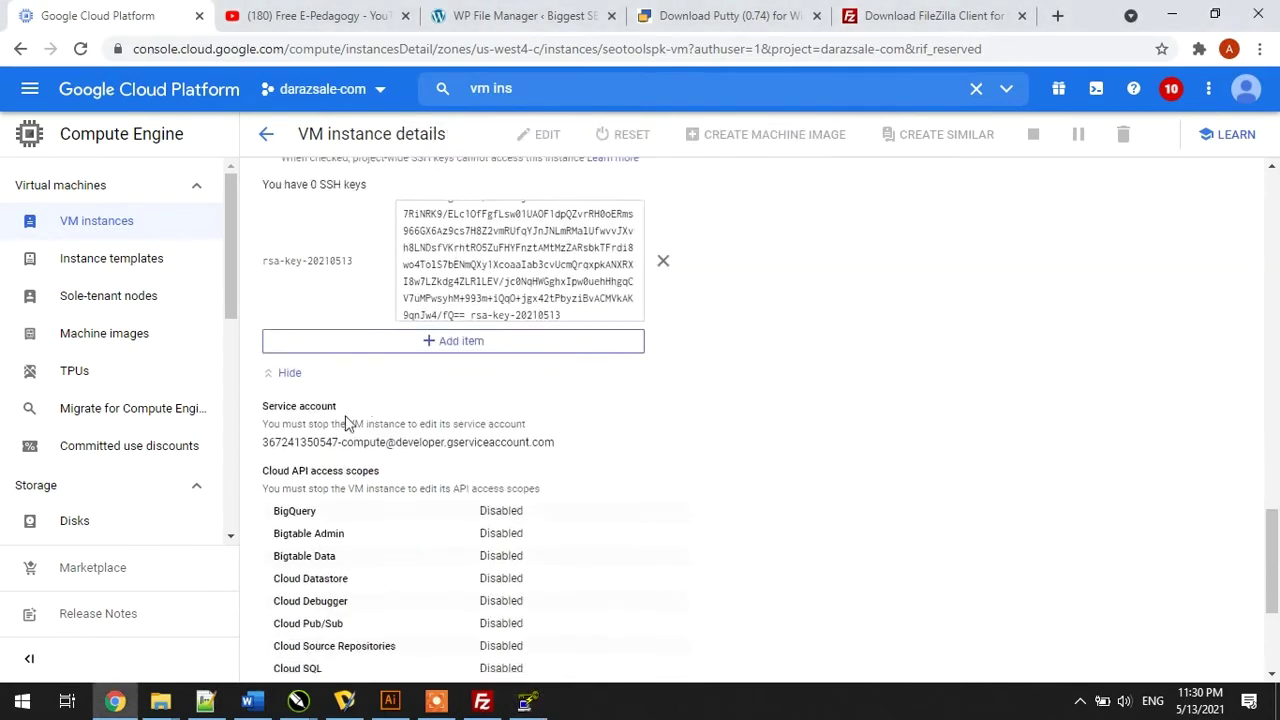
scroll(434, 380, up, 1)
scroll(437, 457, down, 2)
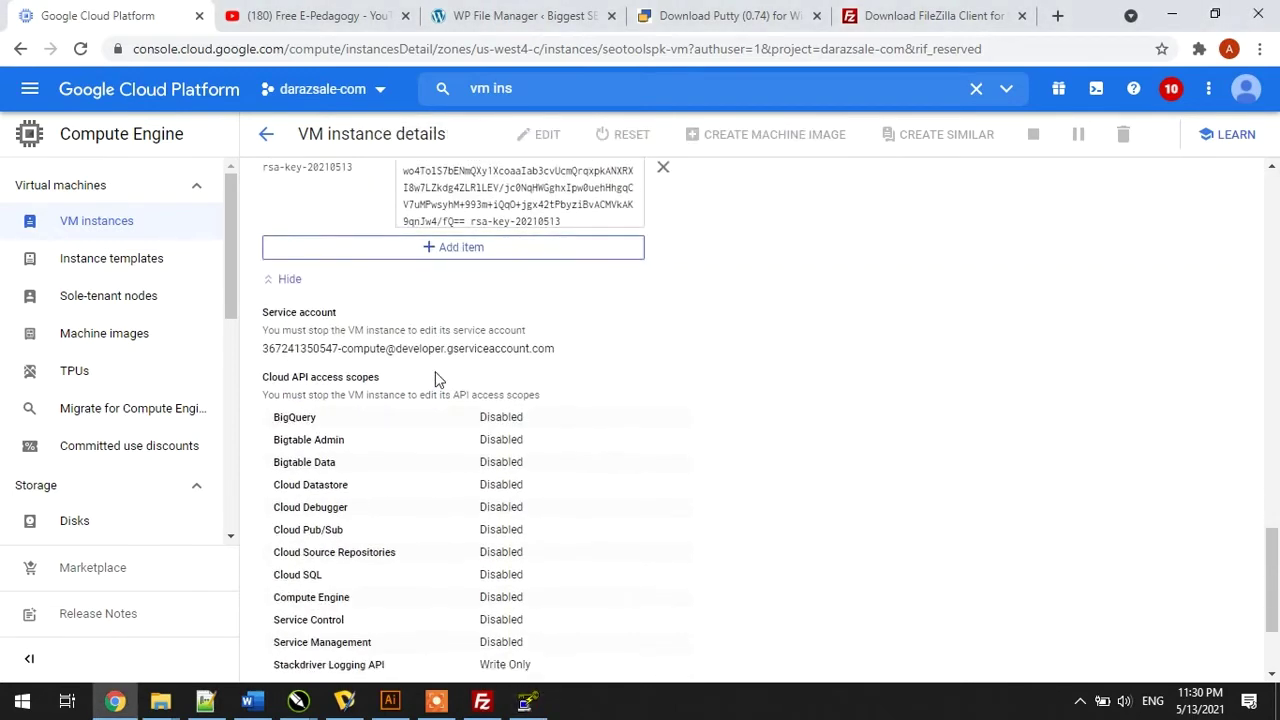
scroll(433, 382, up, 2)
scroll(433, 382, up, 2)
scroll(331, 460, down, 5)
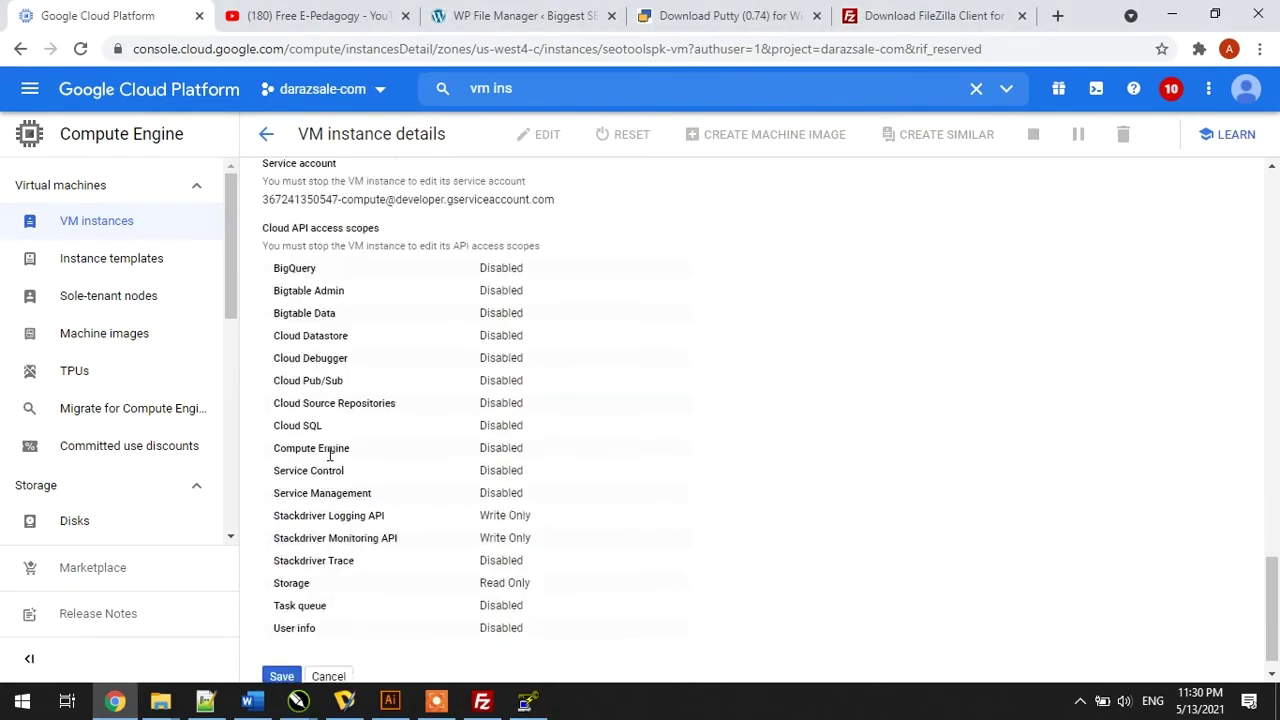
Save the seotoolspk-vm edits and minimize the browser to show the desktop.
click(282, 654)
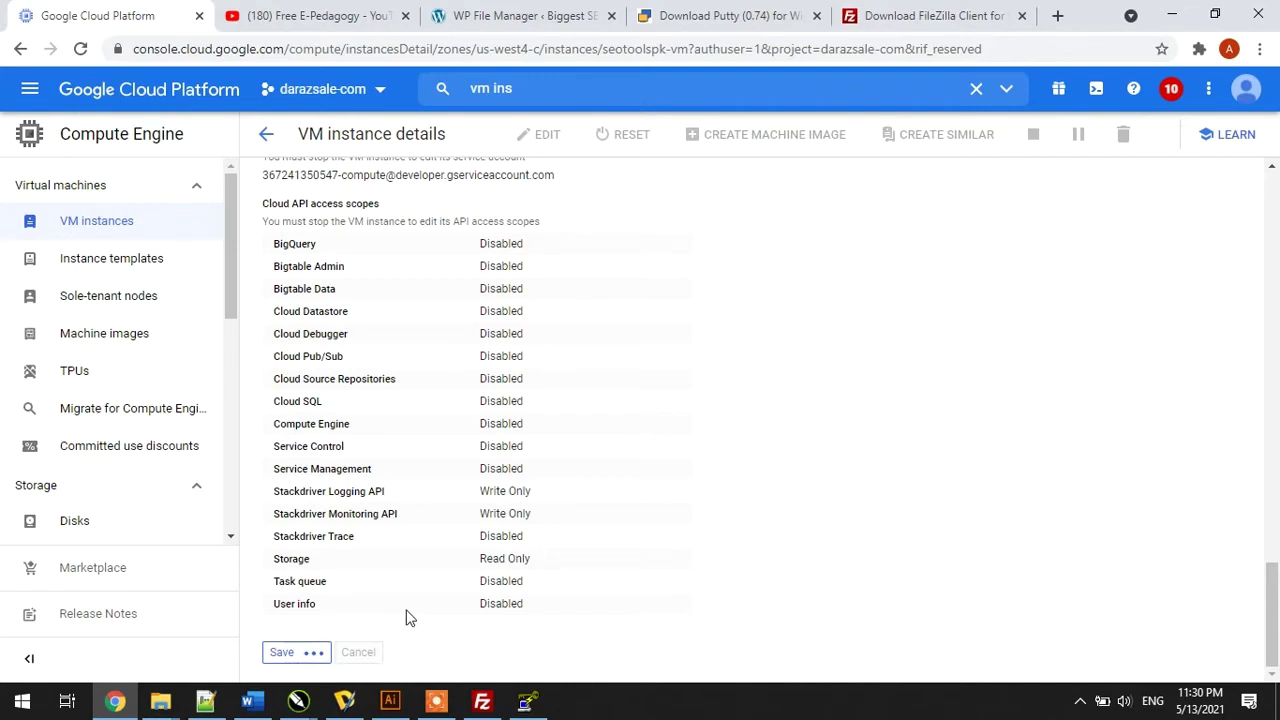
click(1277, 705)
Create a desktop folder named SEOTOOLSPK WEBSITE FTP ACCESS KEY, then bring PuTTYgen back.
right_click(835, 297)
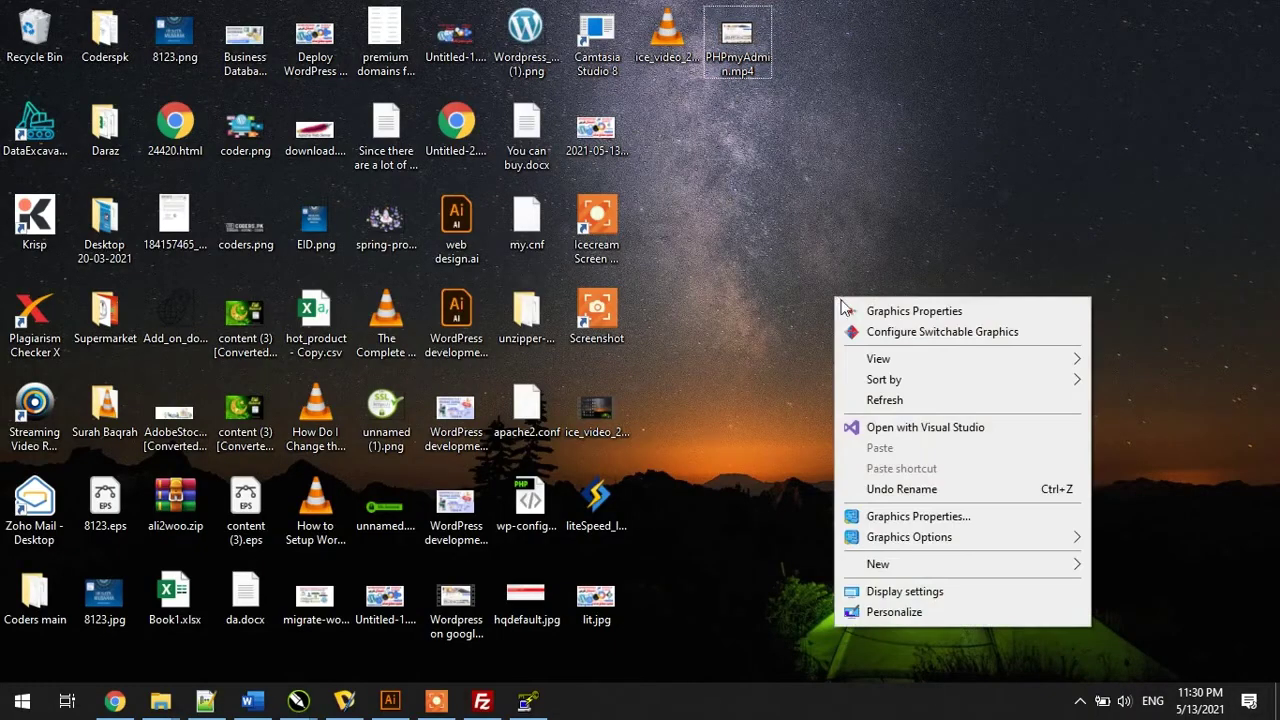
mouse_move(1005, 576)
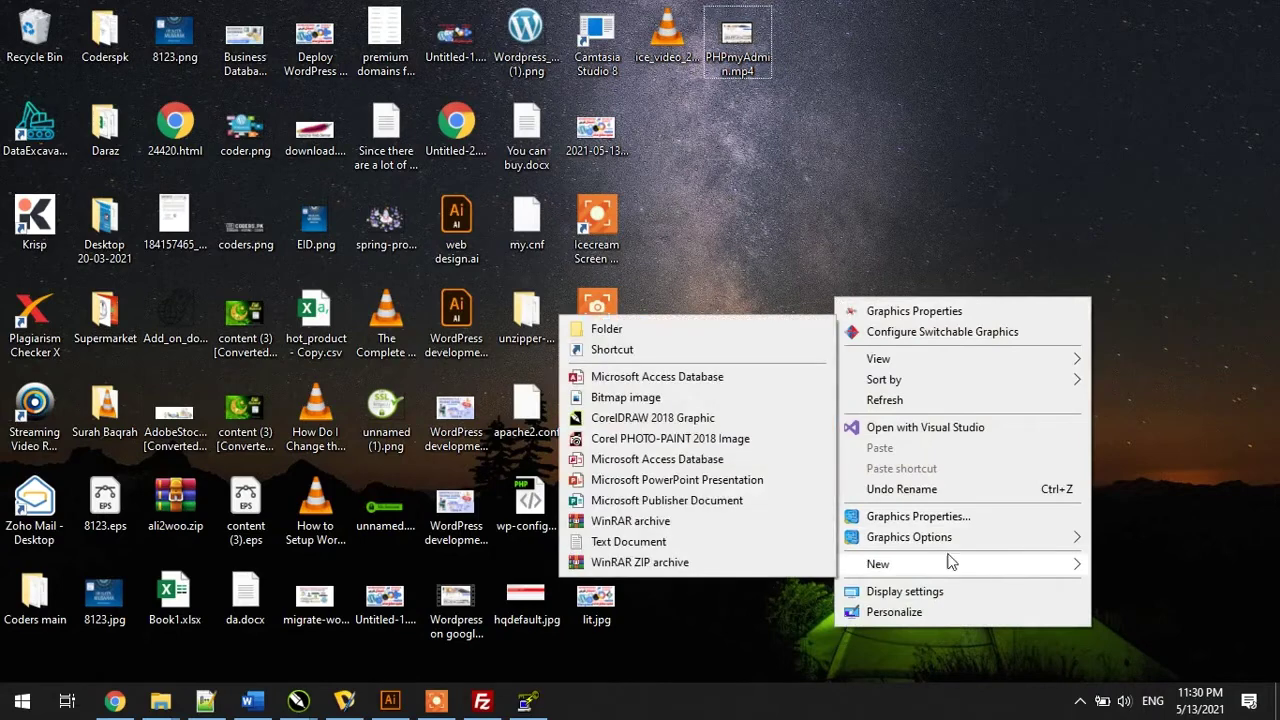
click(671, 333)
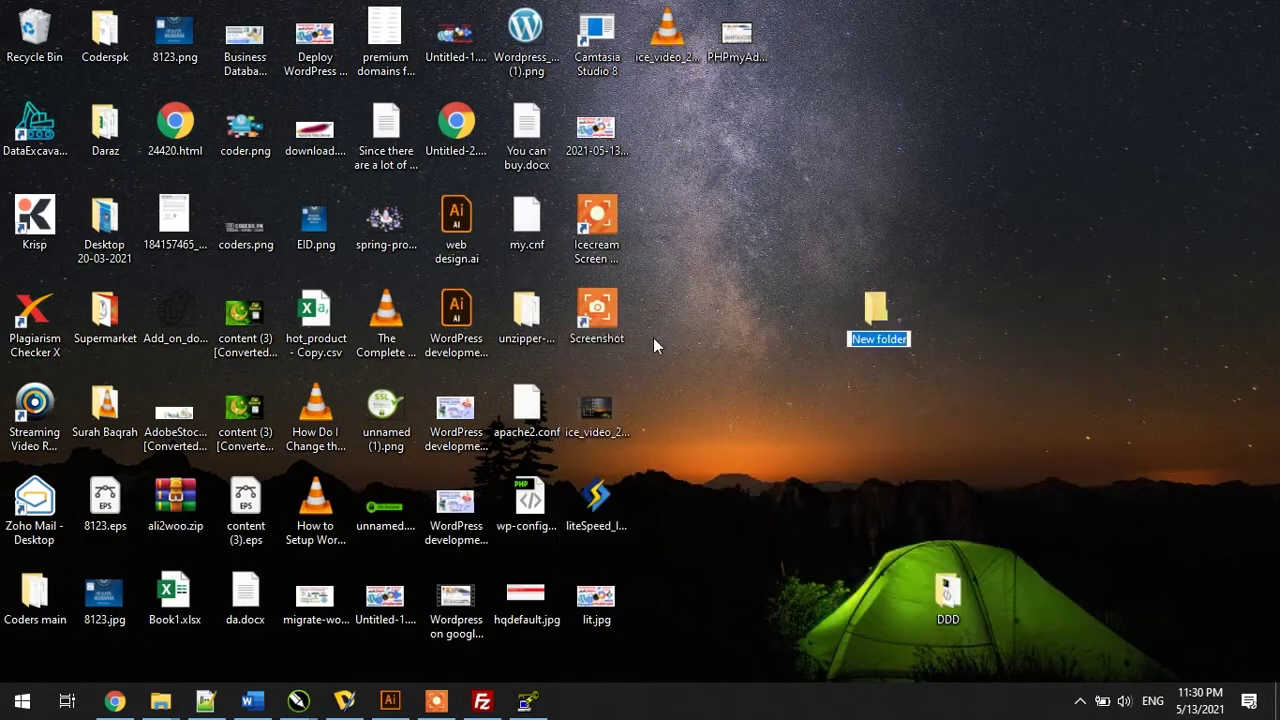
text(SEO)
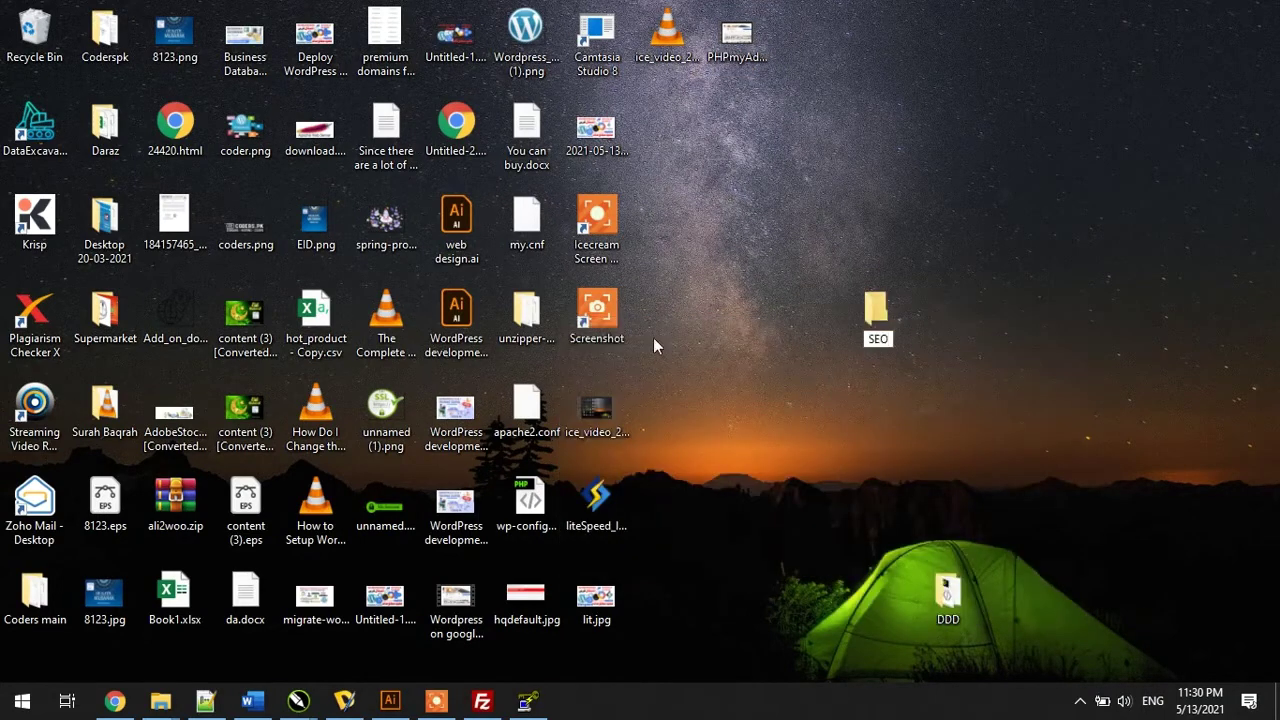
text(TOOLSFTP)
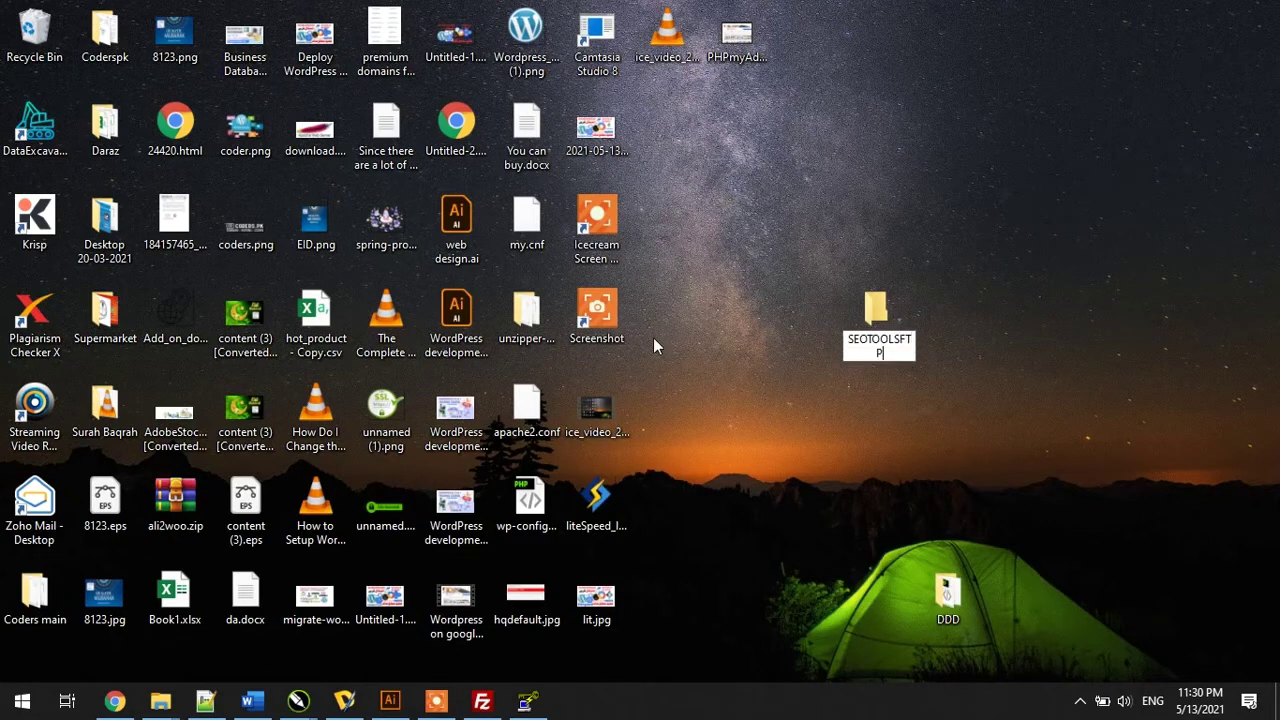
key(BackSpace)
key(BackSpace)
key(BackSpace)
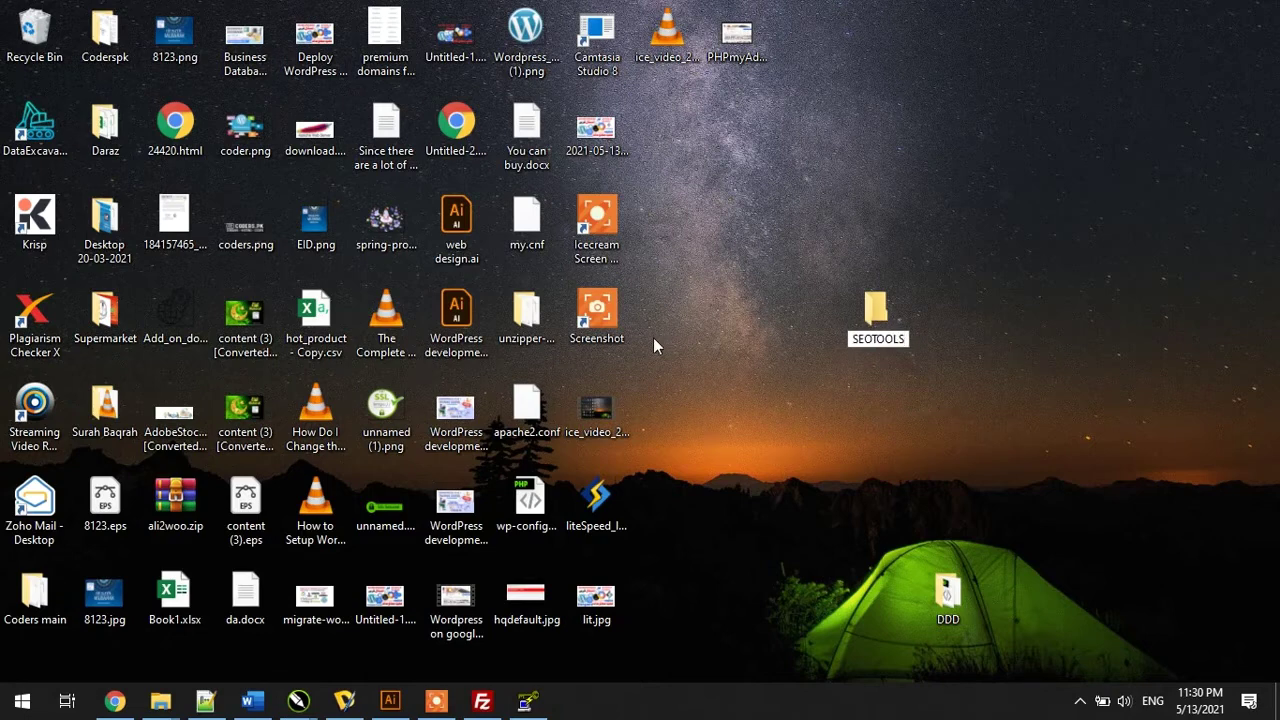
text(PK W)
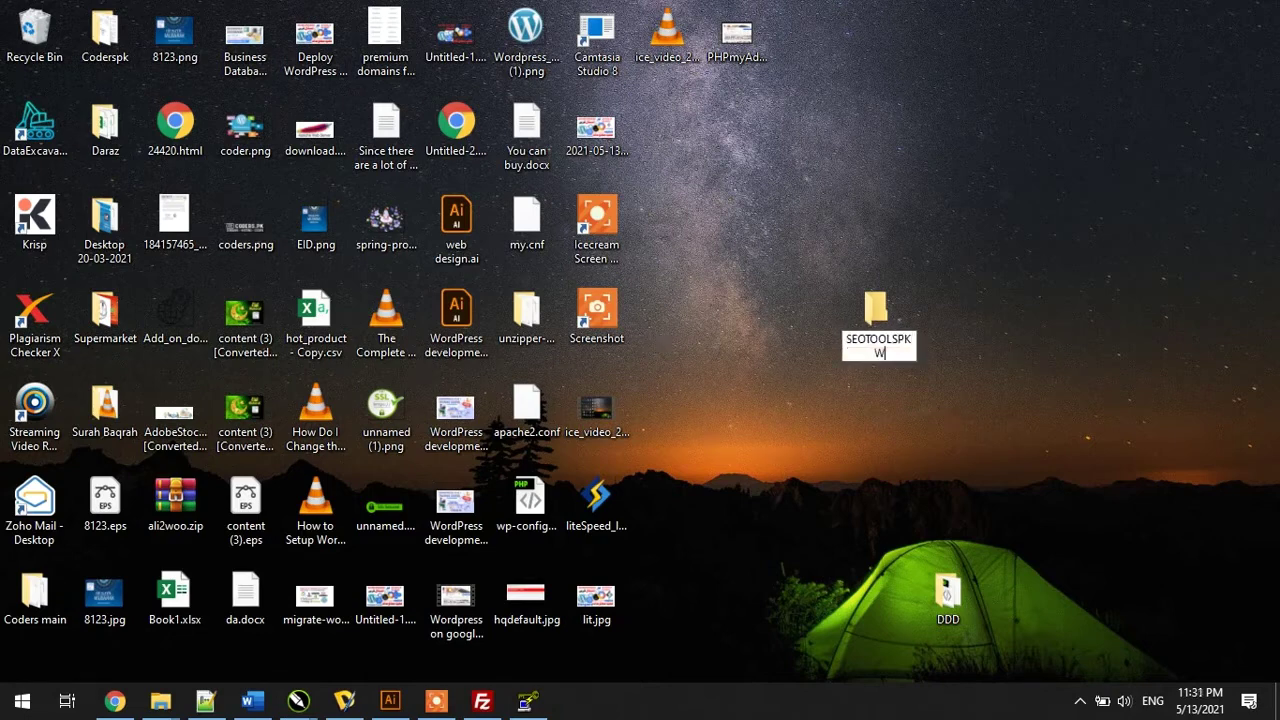
text(EBSITE FTP ACC)
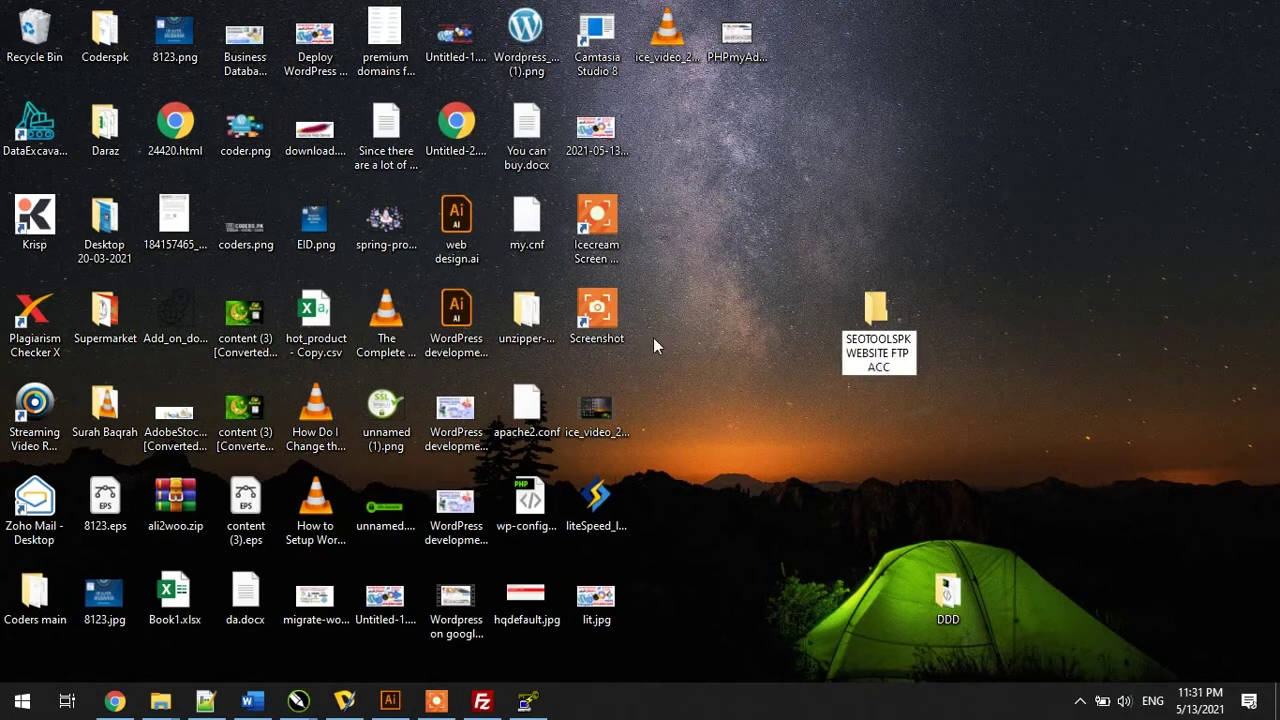
text(ESS KEY)
key(Return)
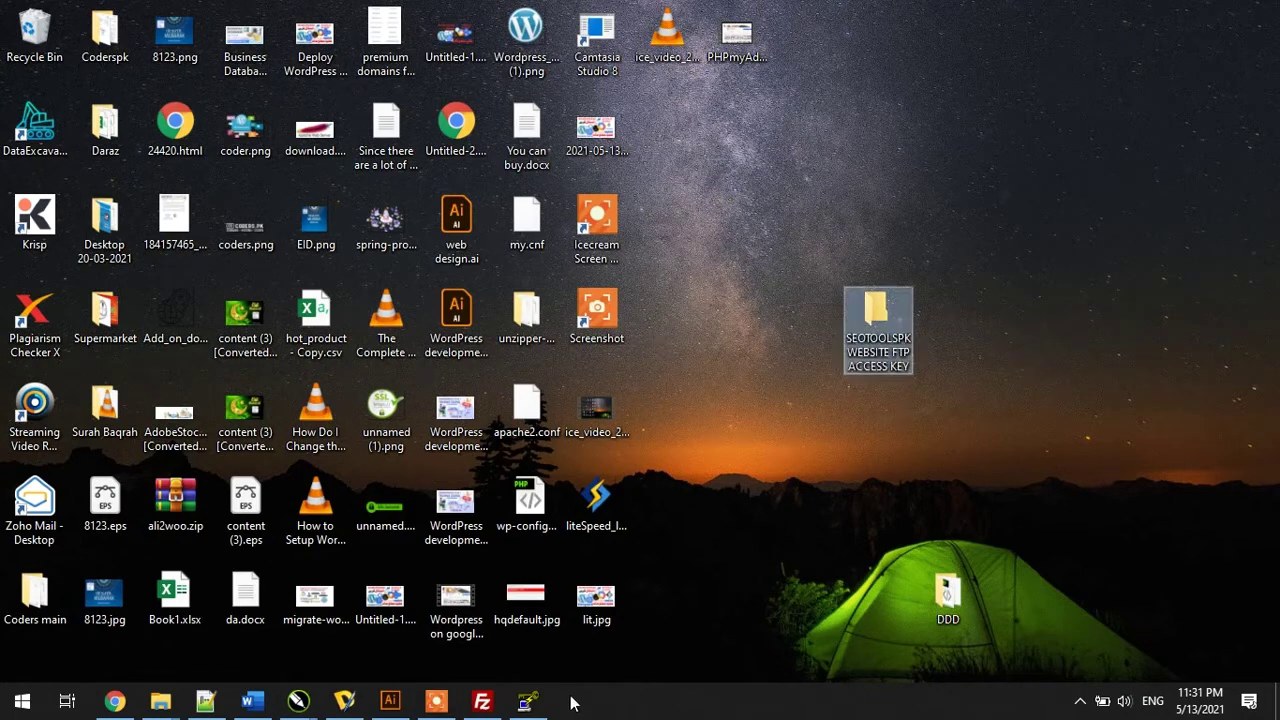
click(527, 701)
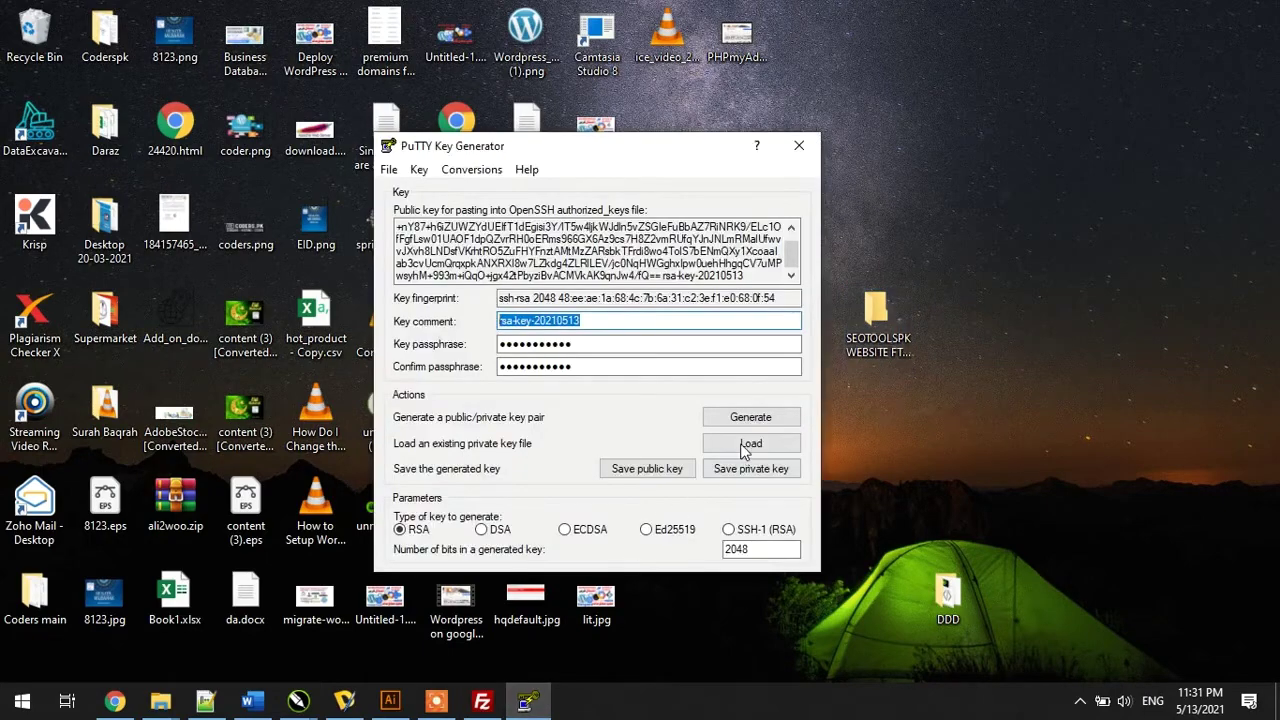
Save the public key as SEO1 in the SEOTOOLSPK WEBSITE FTP ACCESS KEY folder.
click(637, 472)
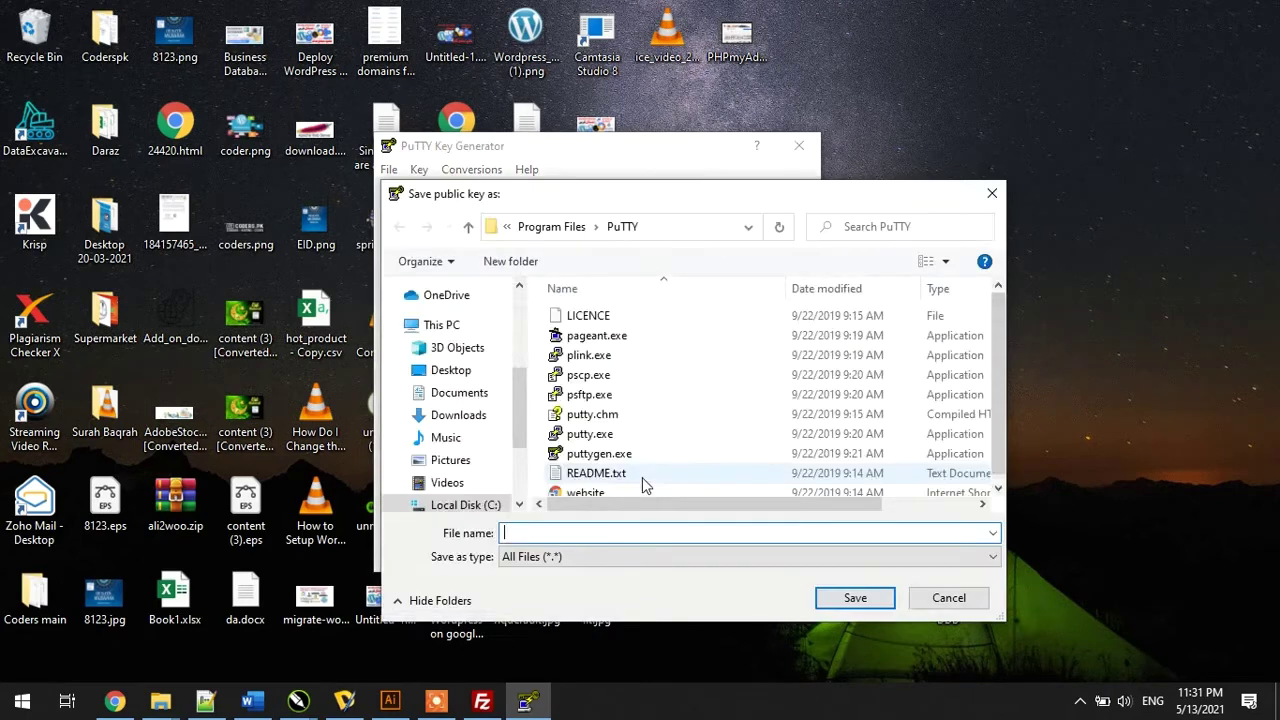
click(470, 375)
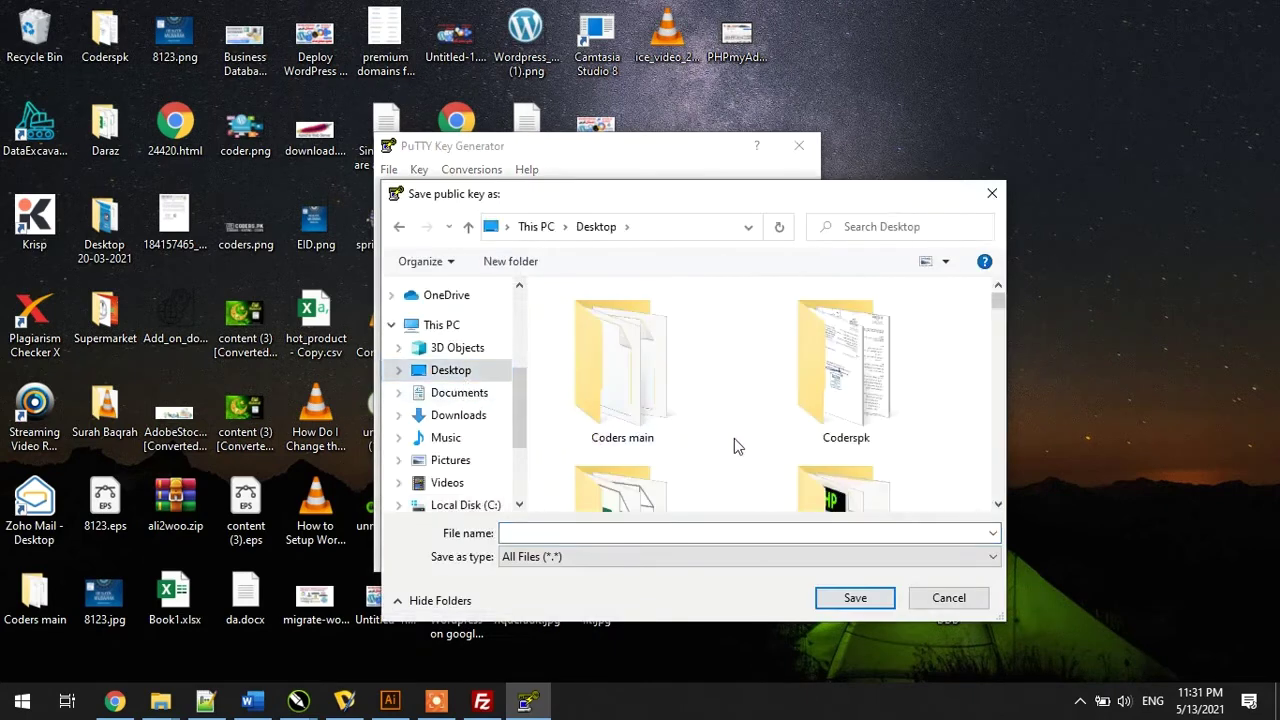
scroll(734, 438, down, 3)
double_click(806, 420)
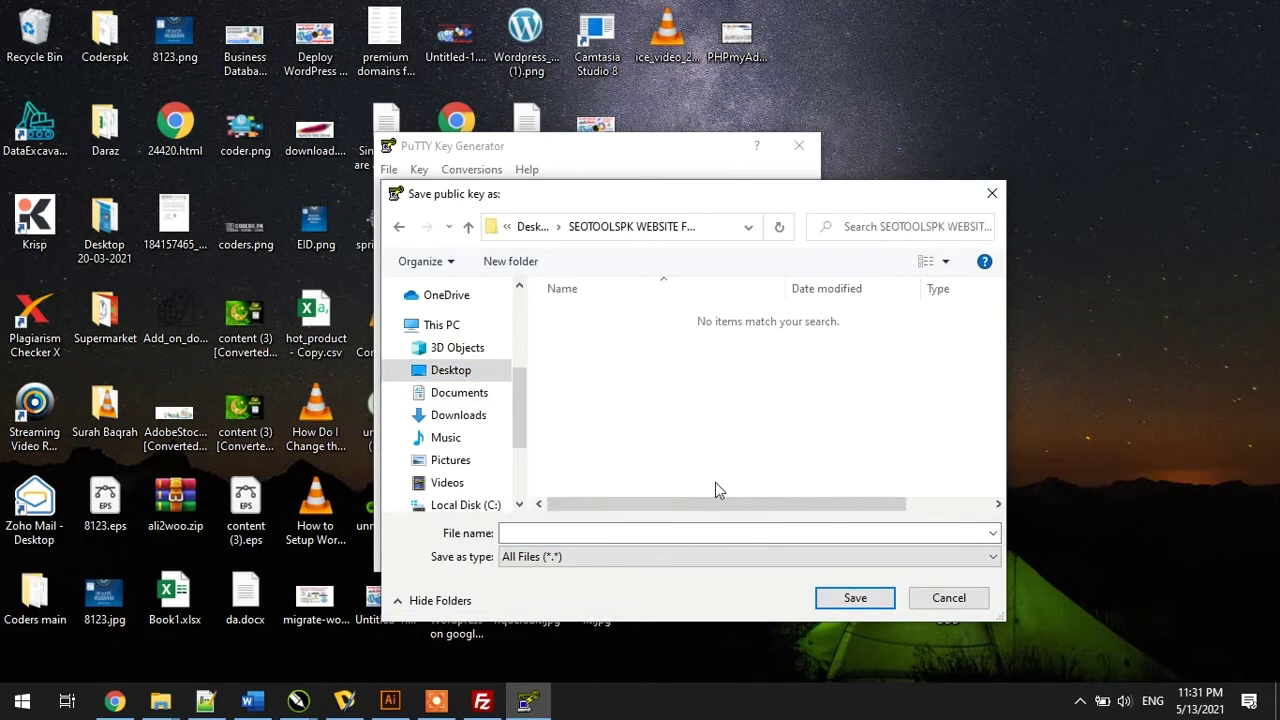
click(658, 534)
text(SEO1)
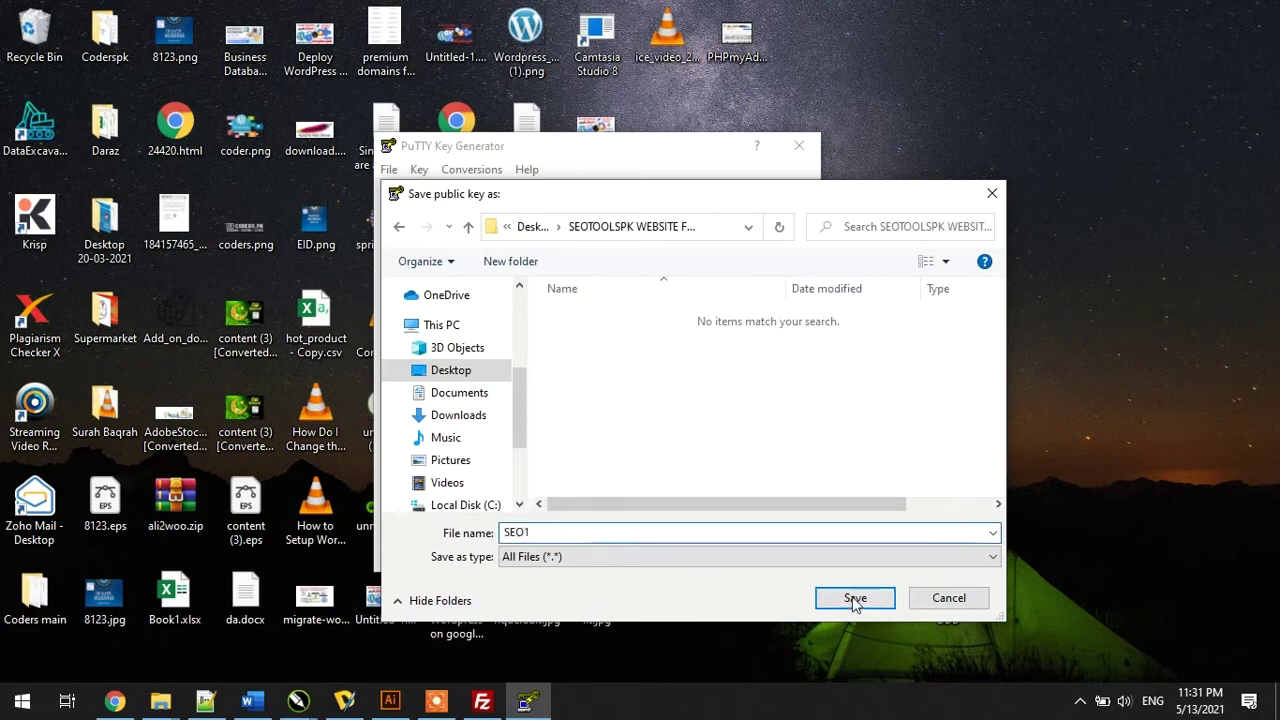
click(814, 563)
click(855, 598)
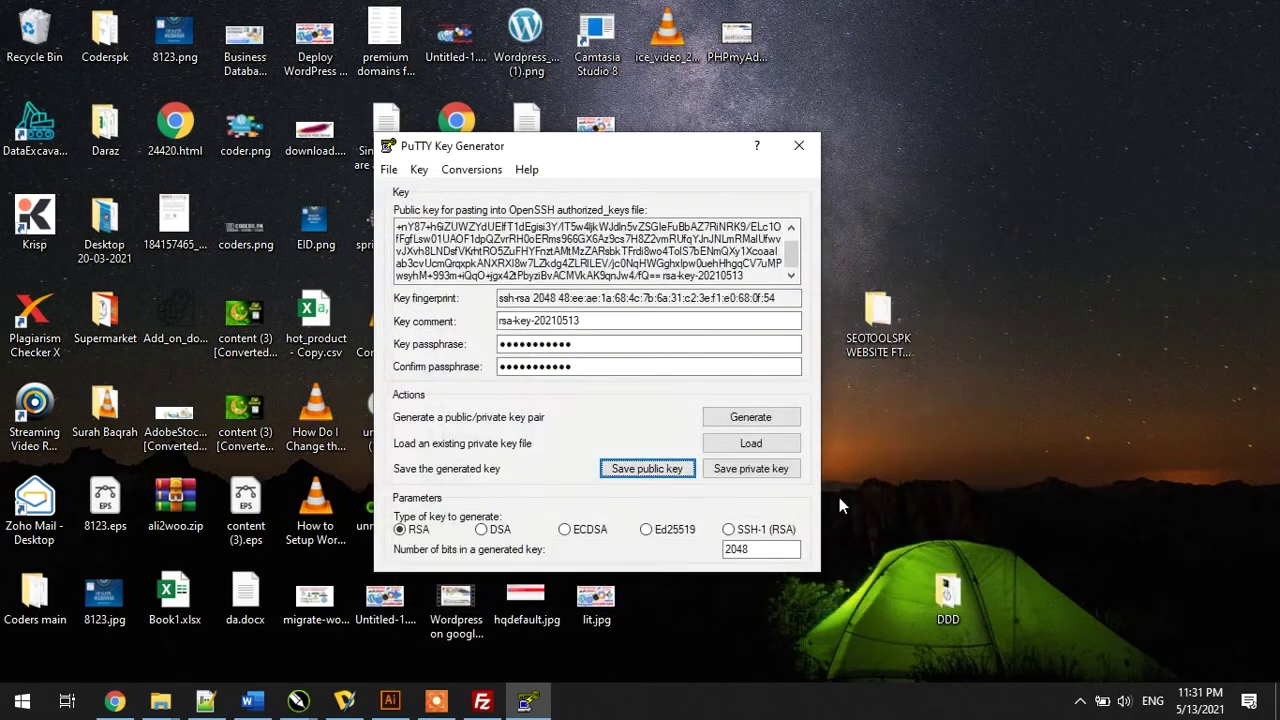
Save the private key as a .ppk file in the same folder.
click(751, 469)
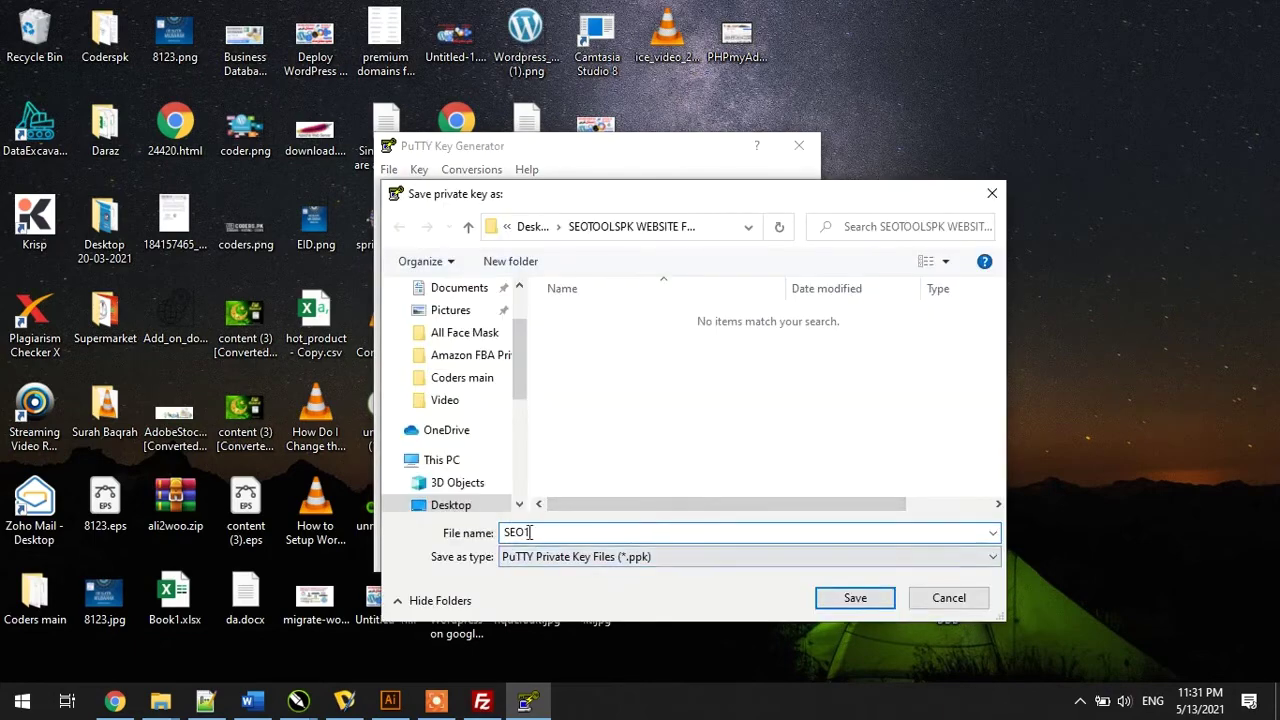
drag(531, 532, 524, 532)
key(BackSpace)
click(855, 598)
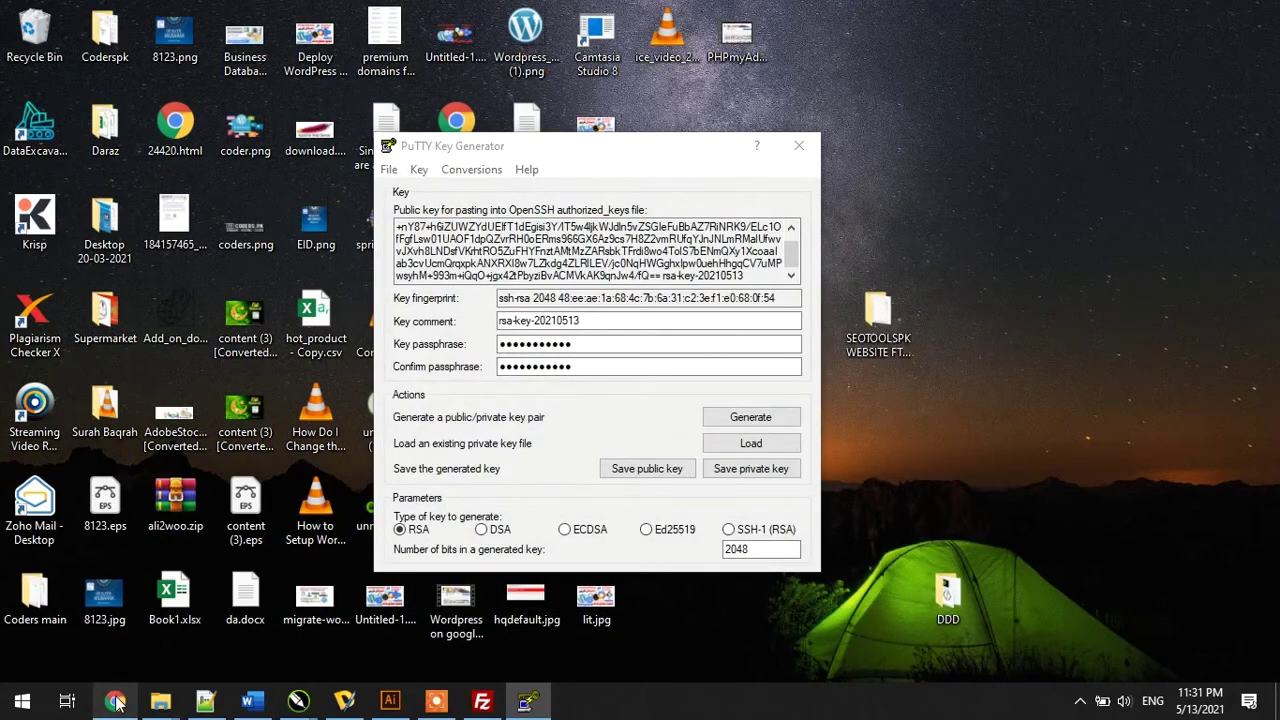
click(115, 701)
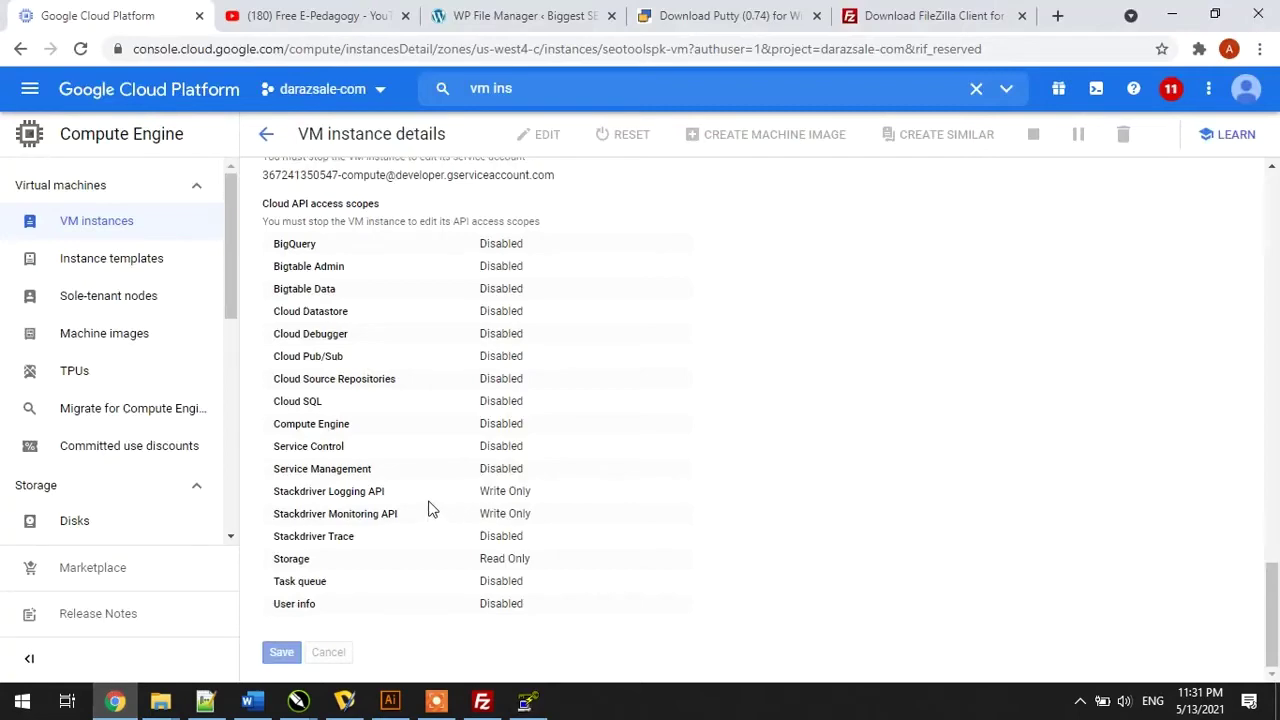
Scroll the seotoolspk-vm details to the external IP 34.125.230.252, then minimize Chrome.
scroll(430, 505, up, 5)
scroll(430, 499, down, 5)
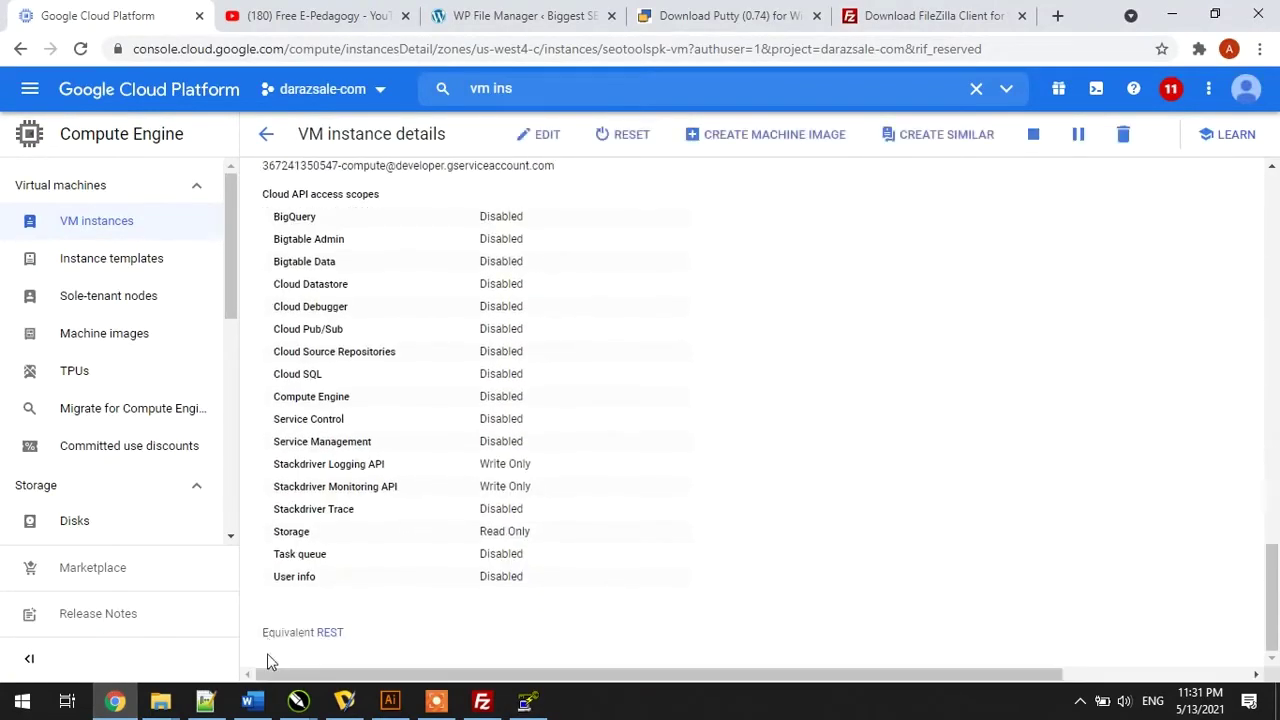
scroll(405, 538, up, 15)
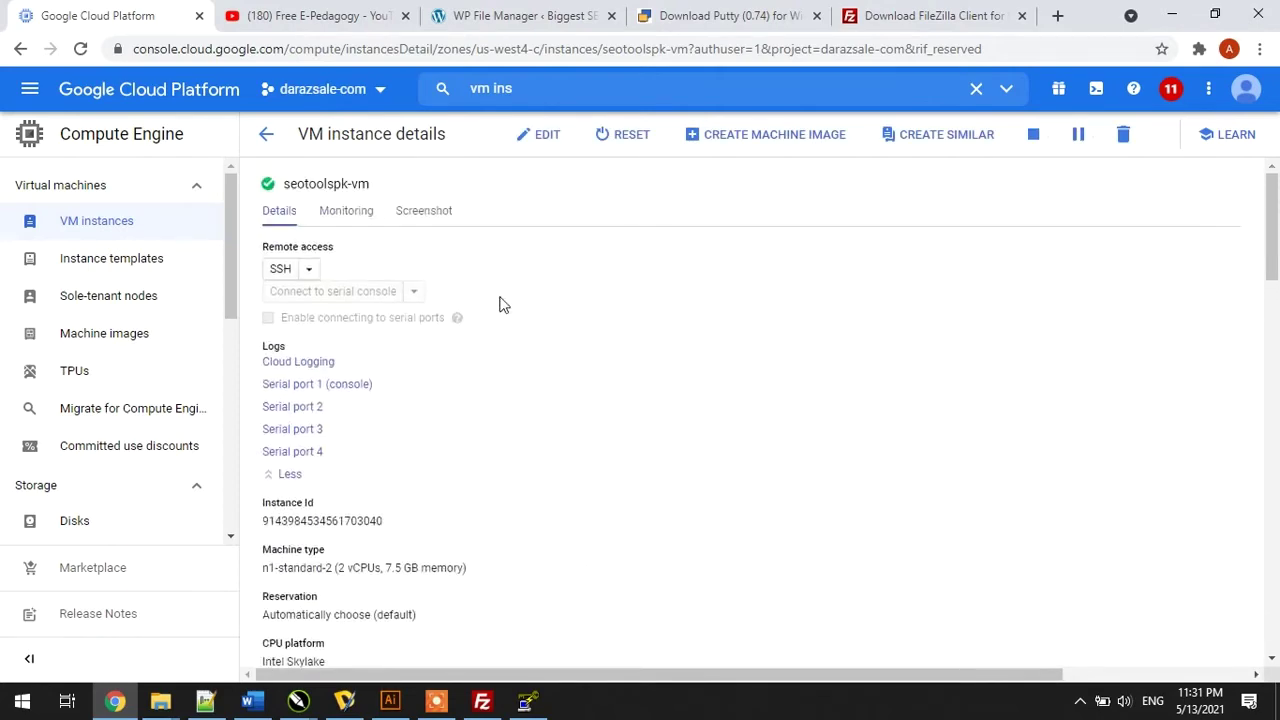
scroll(376, 335, down, 3)
scroll(376, 331, down, 2)
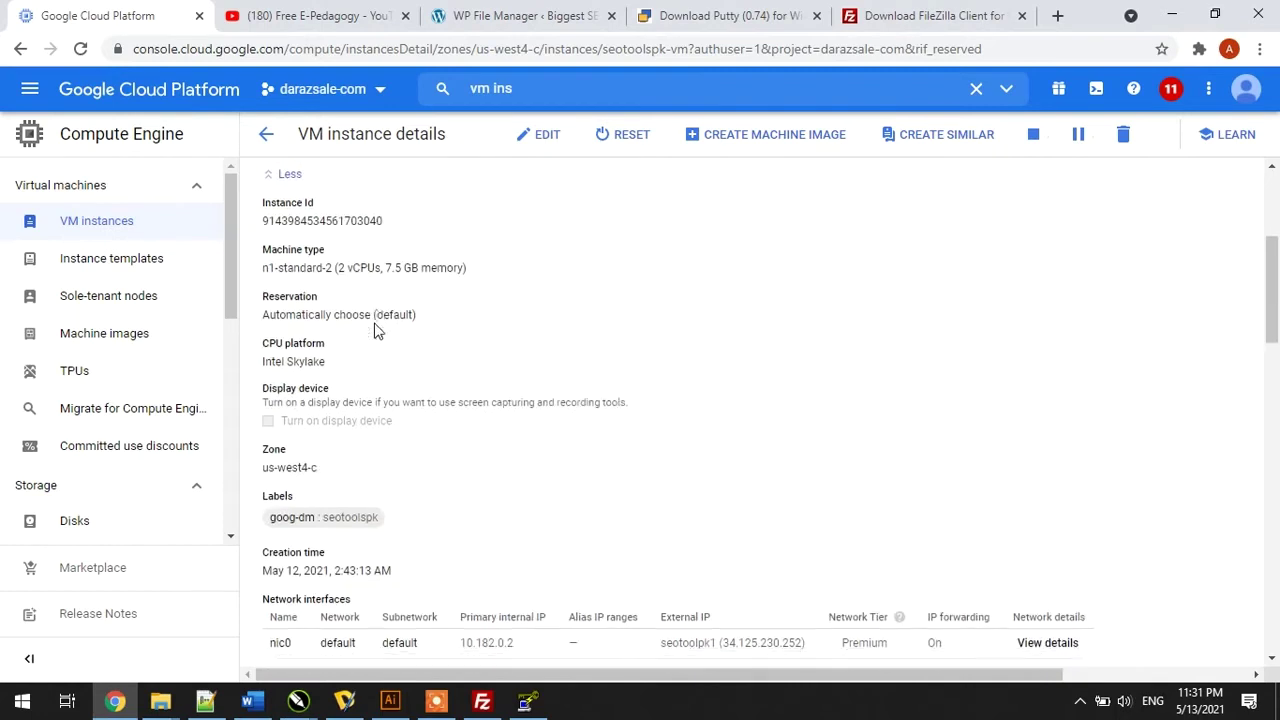
scroll(385, 440, down, 3)
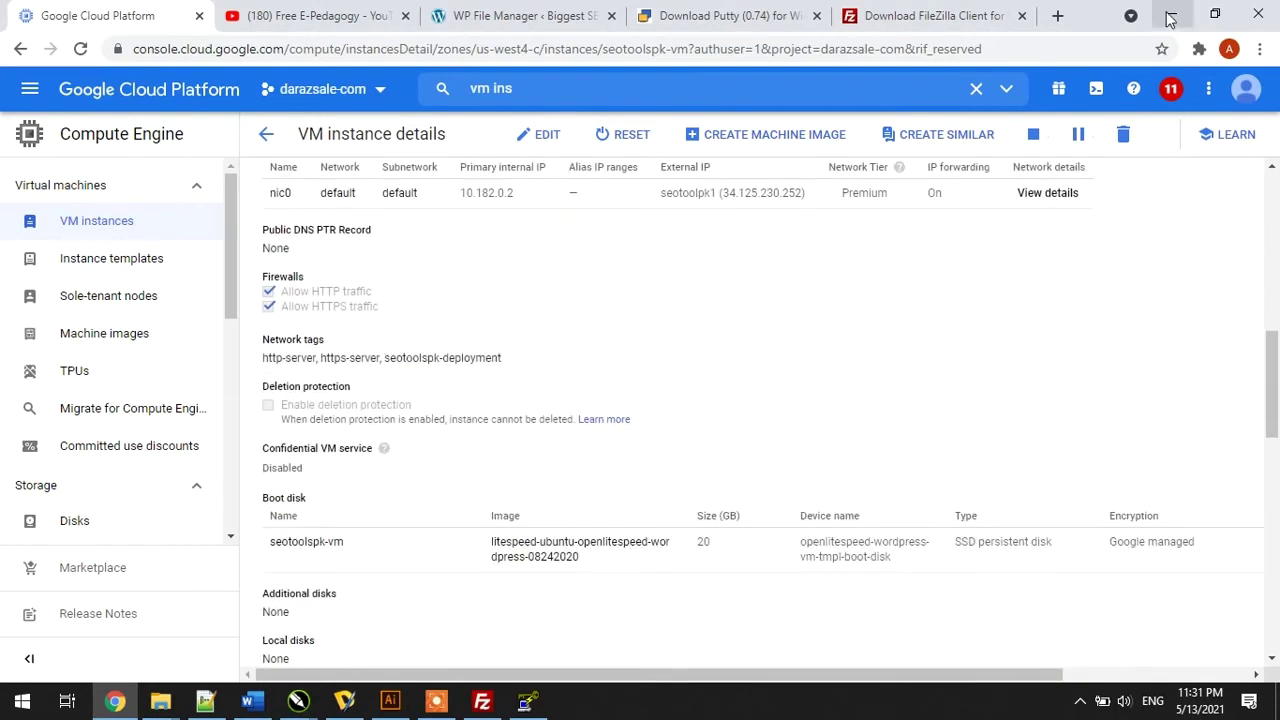
click(1171, 15)
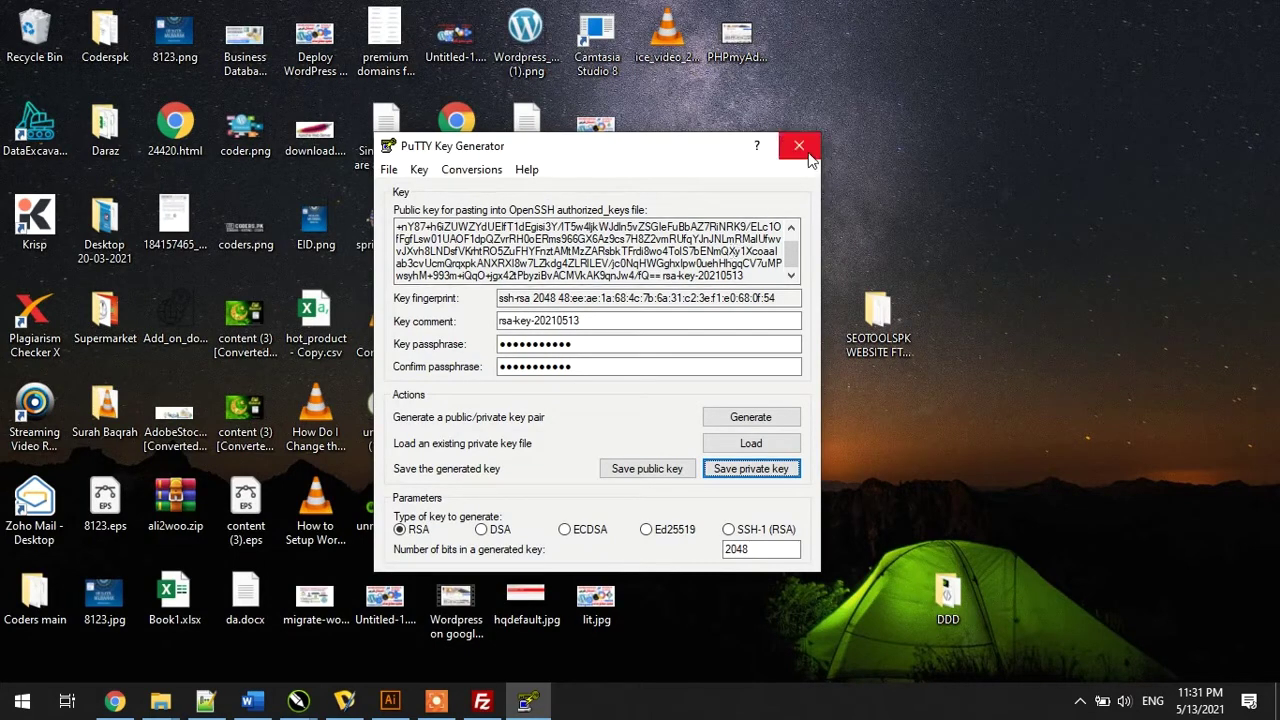
Close PuTTYgen and delete the darazsale site from FileZilla's Site Manager.
click(810, 155)
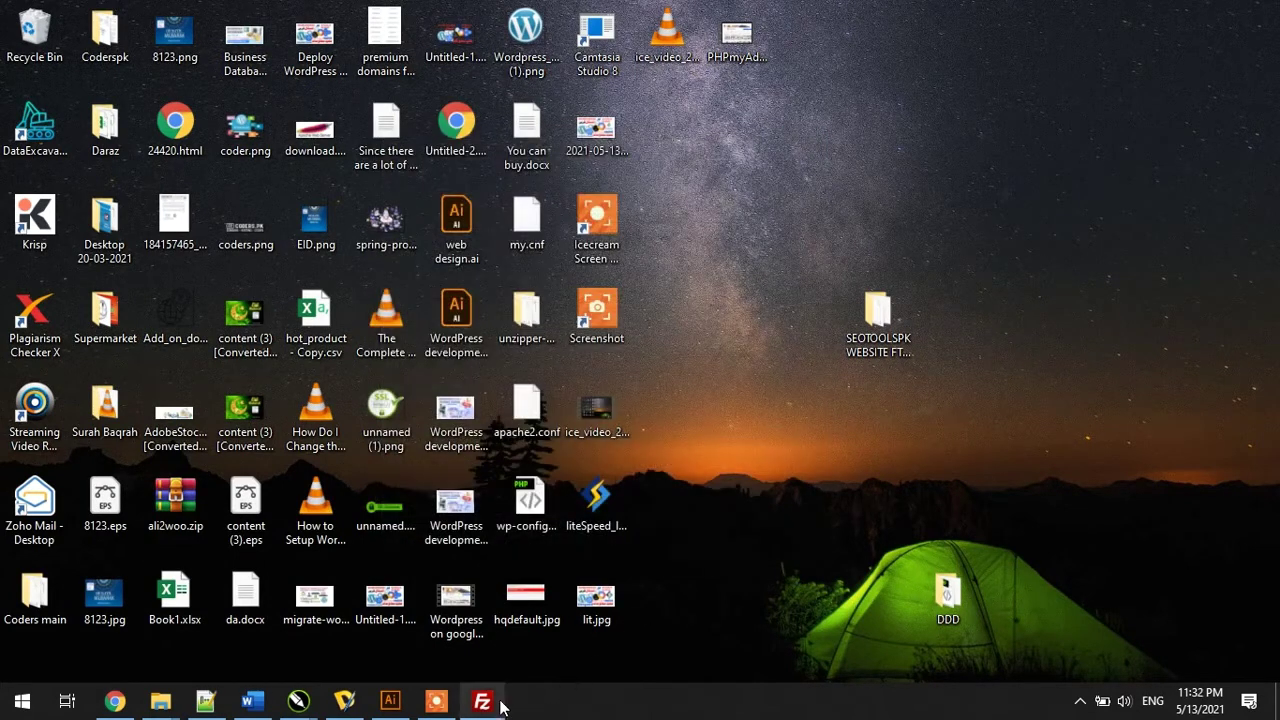
click(484, 700)
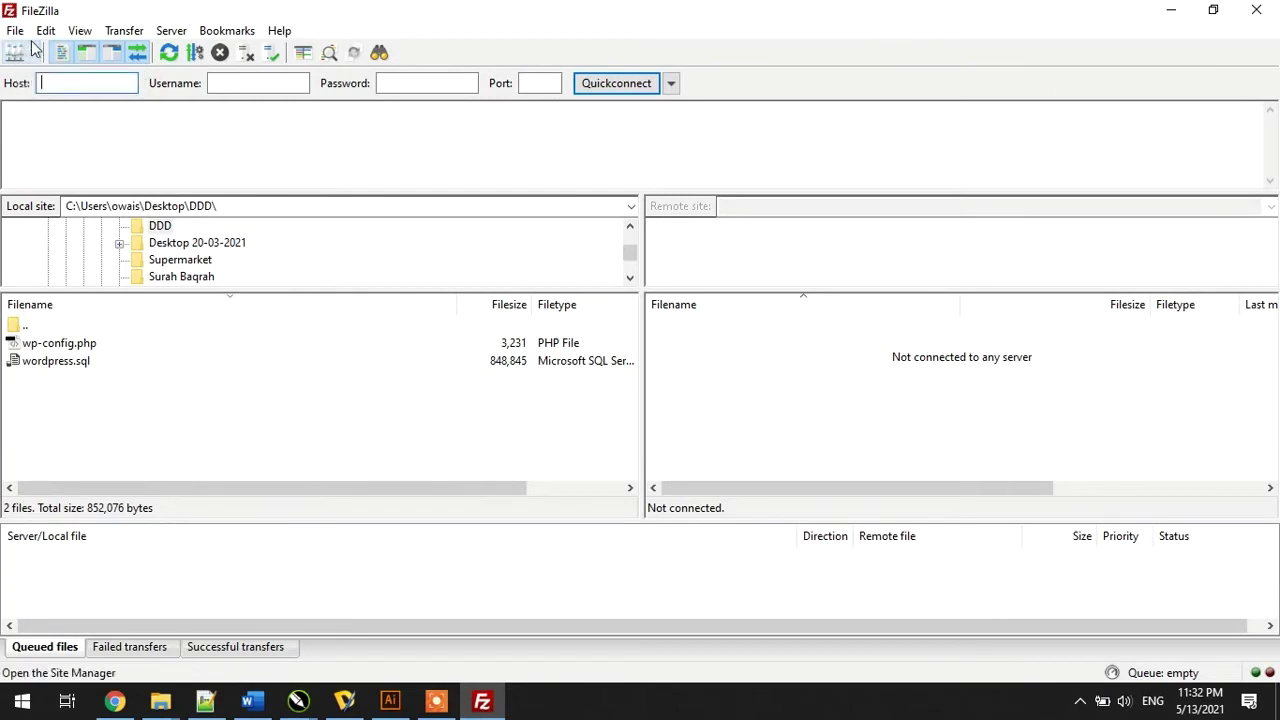
click(17, 31)
click(46, 52)
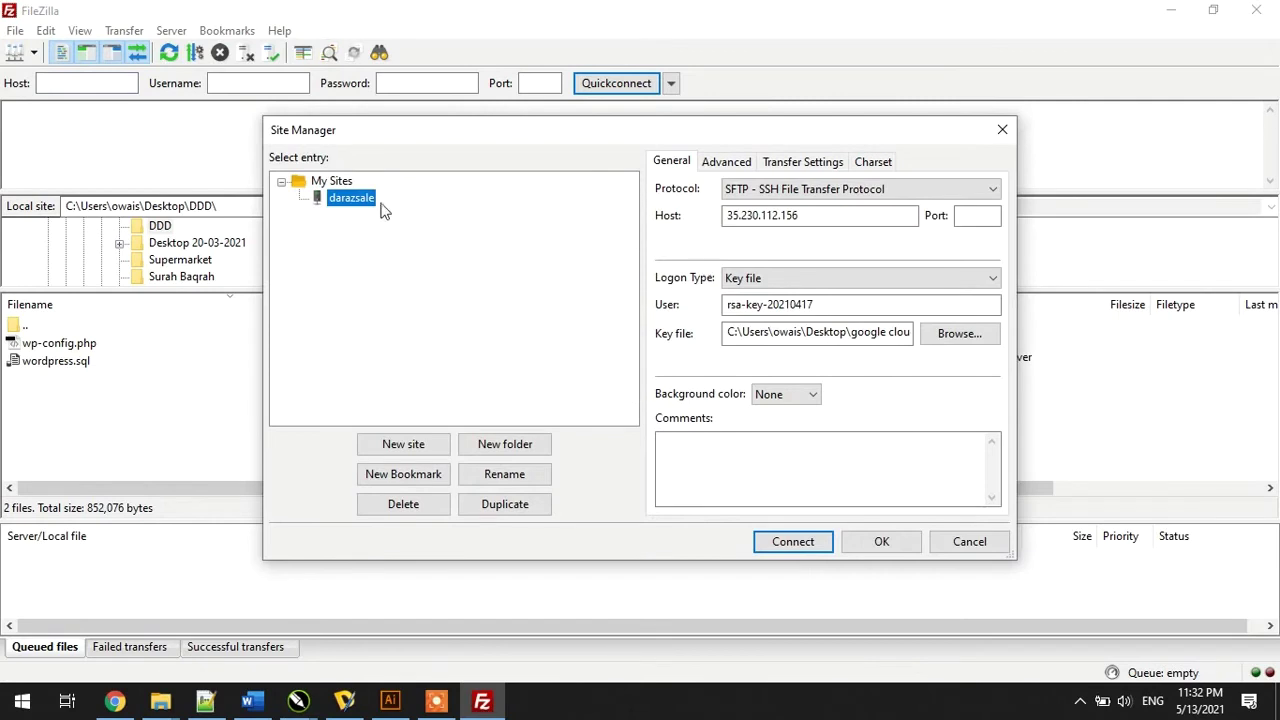
click(410, 507)
click(624, 378)
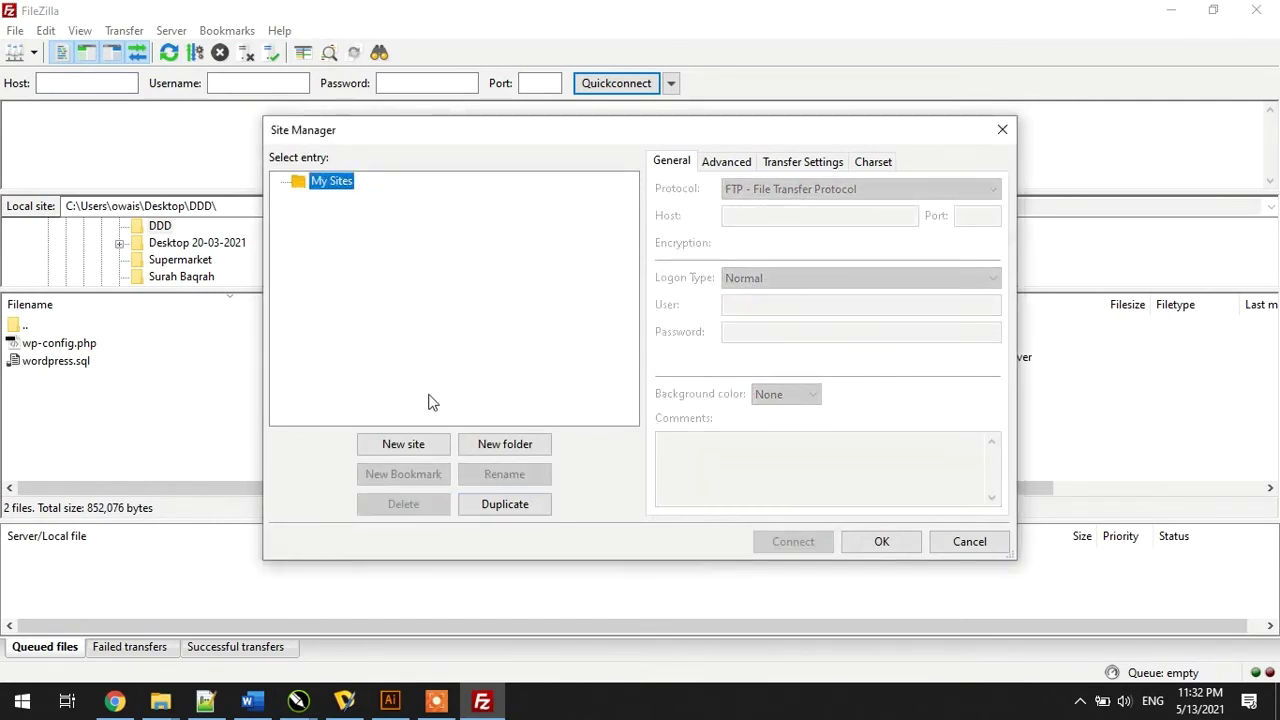
Add a new site named SEOTOOLSPK under My Sites.
click(401, 444)
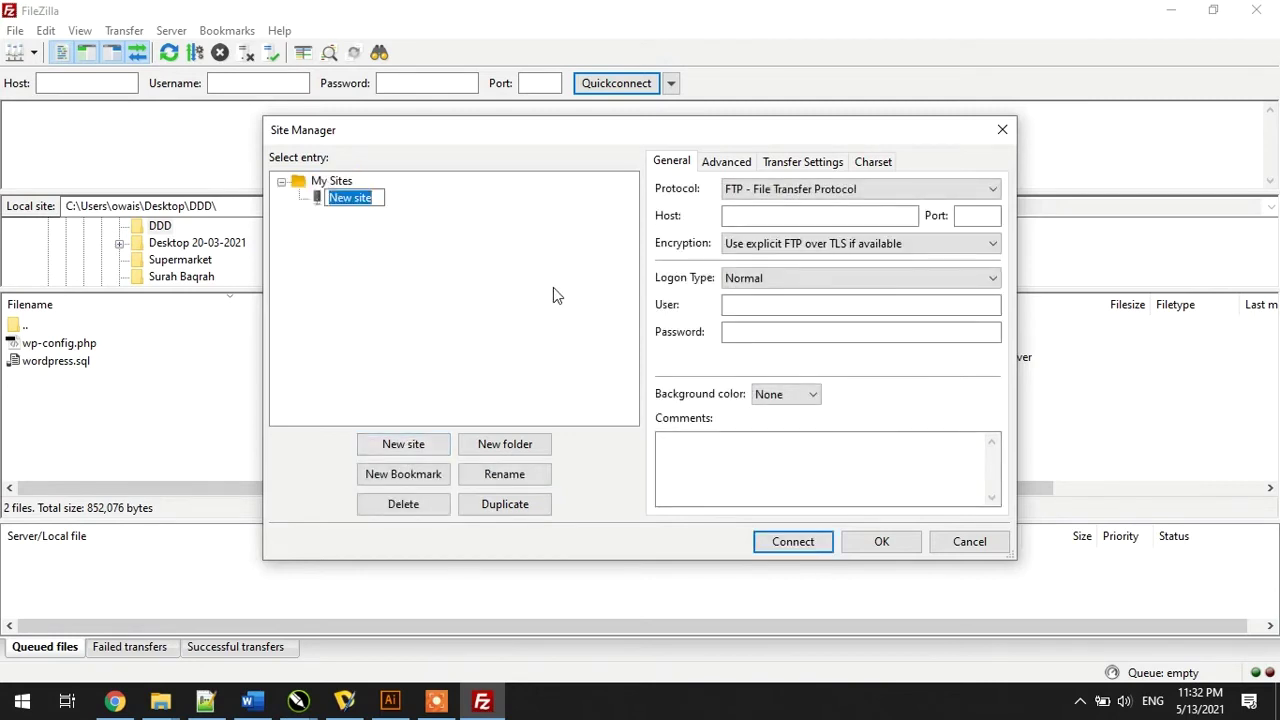
text(SEOTOOLSpk)
key(BackSpace)
key(BackSpace)
text(PK)
key(Return)
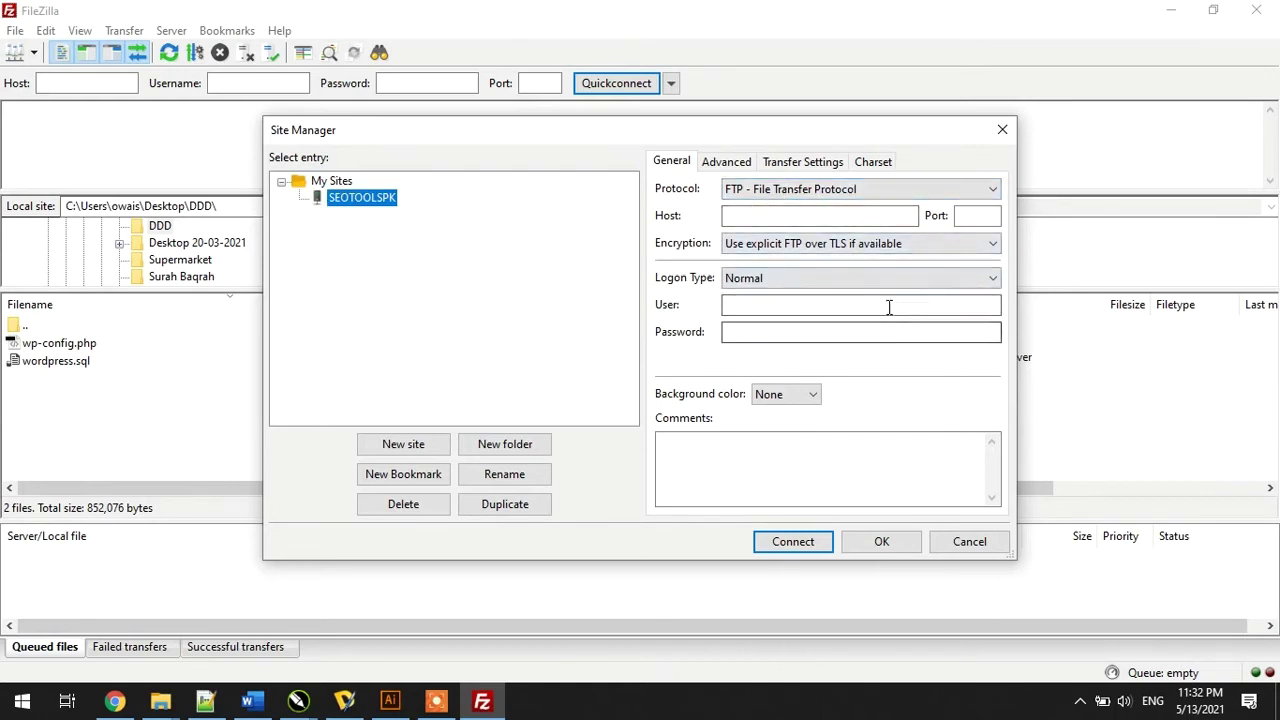
Set the SEOTOOLSPK site's protocol to SFTP and look over its settings tabs.
click(800, 190)
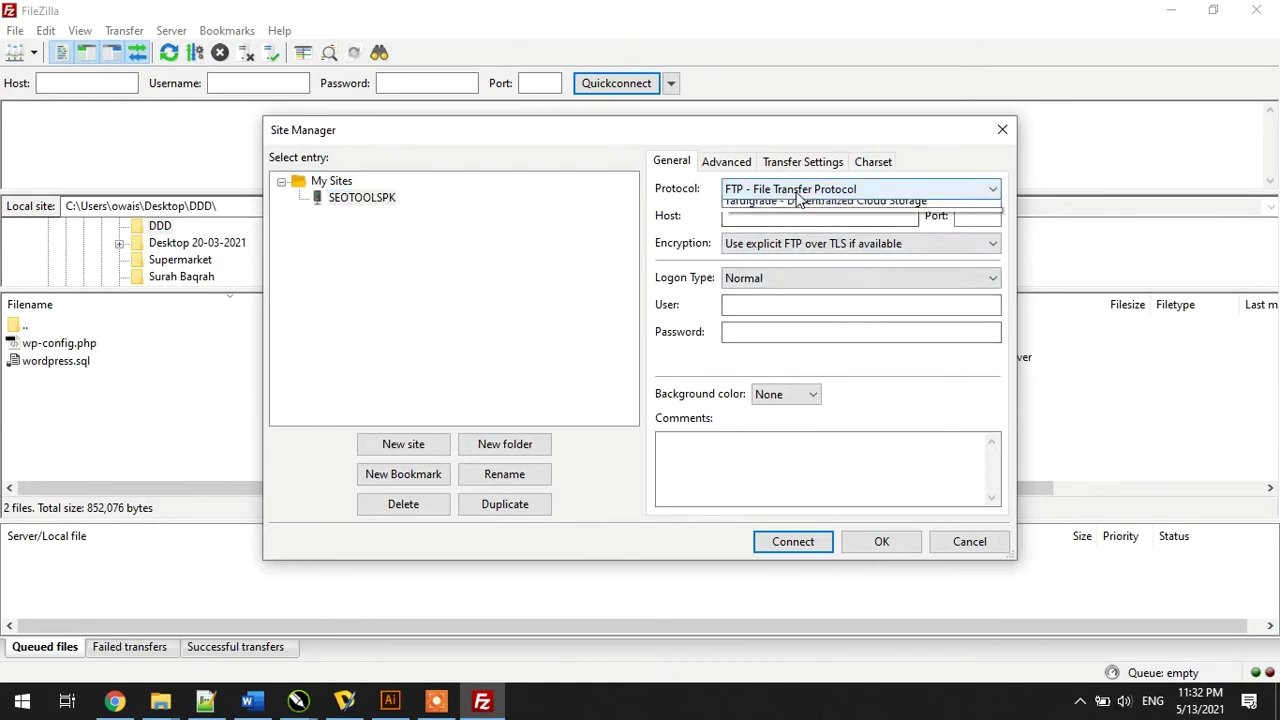
click(782, 222)
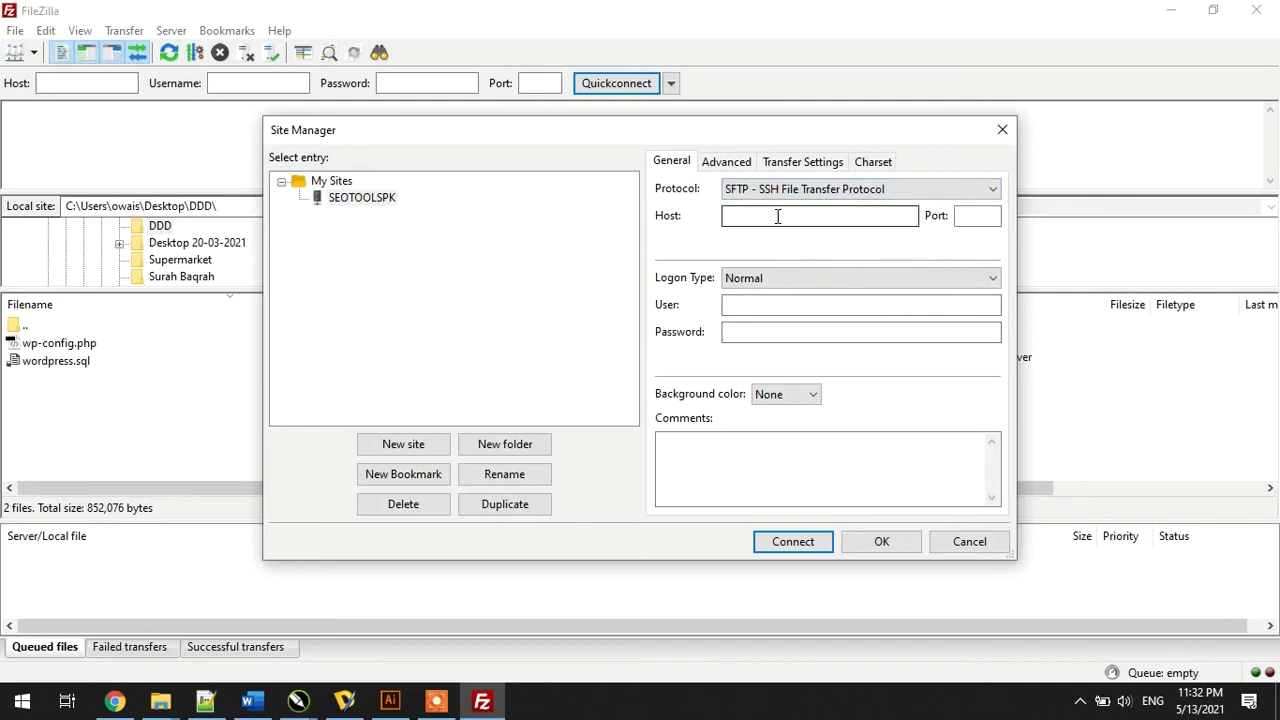
click(740, 165)
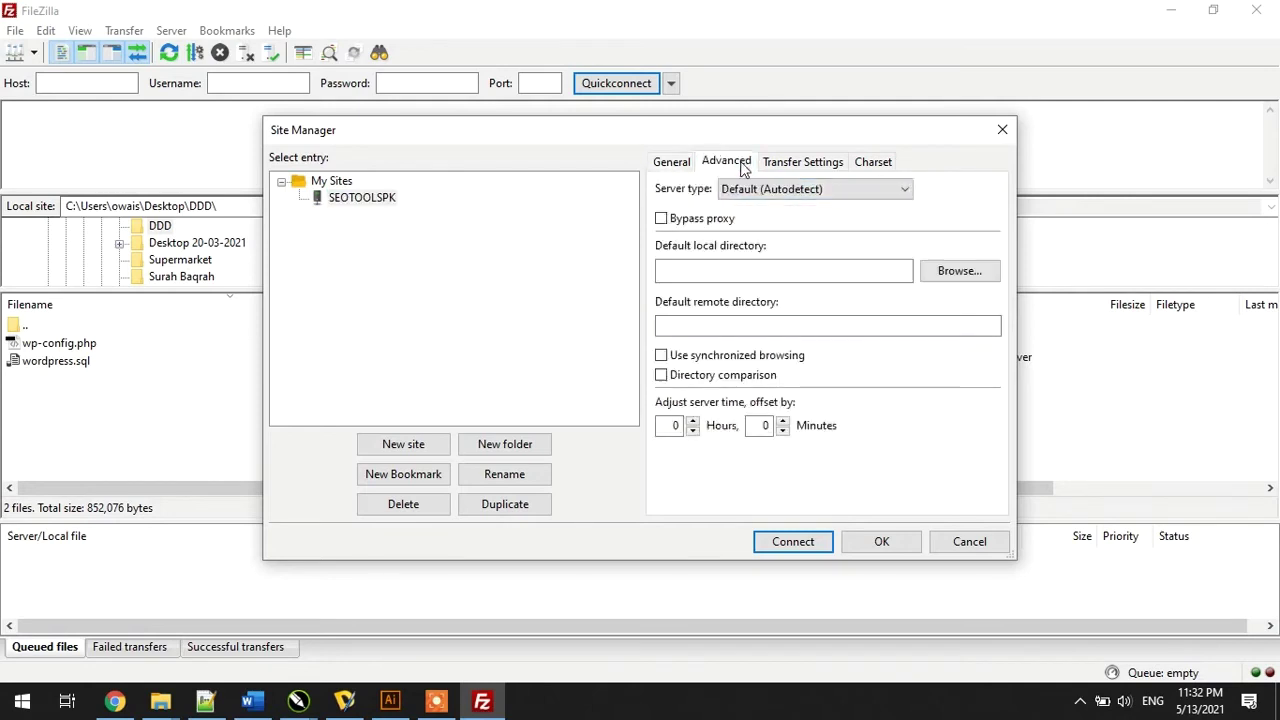
click(795, 165)
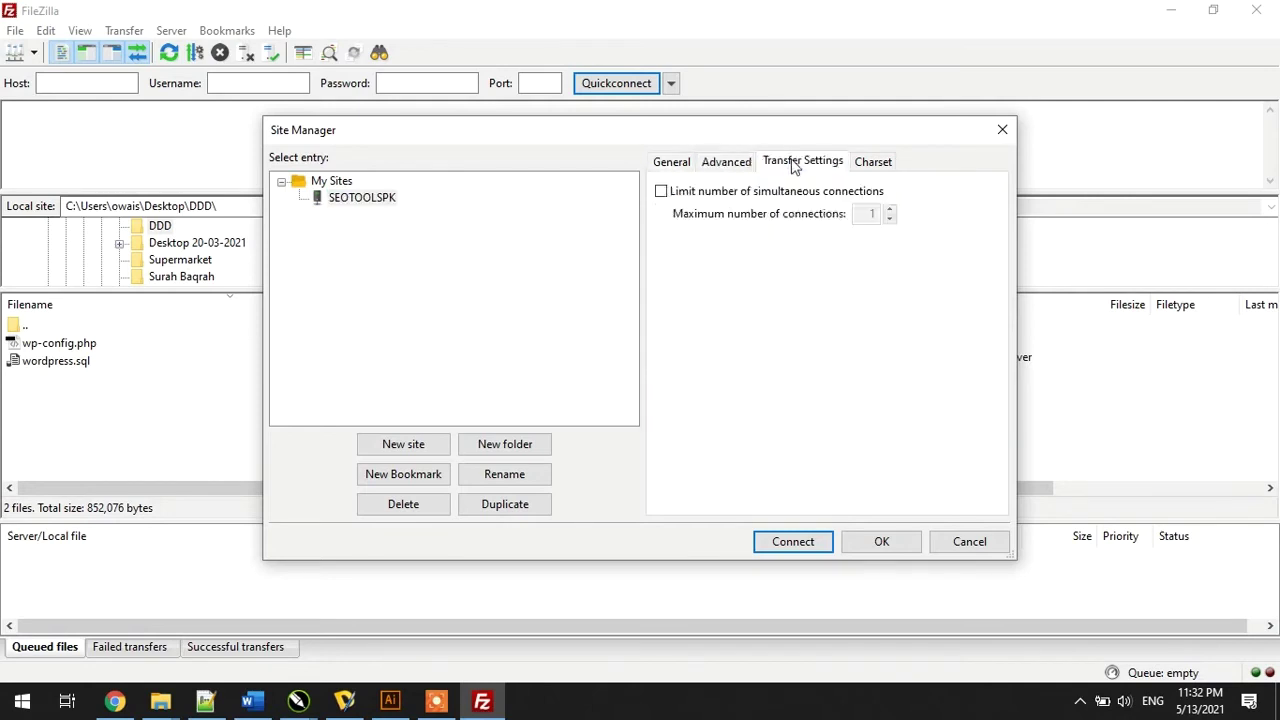
click(860, 165)
click(725, 163)
click(690, 163)
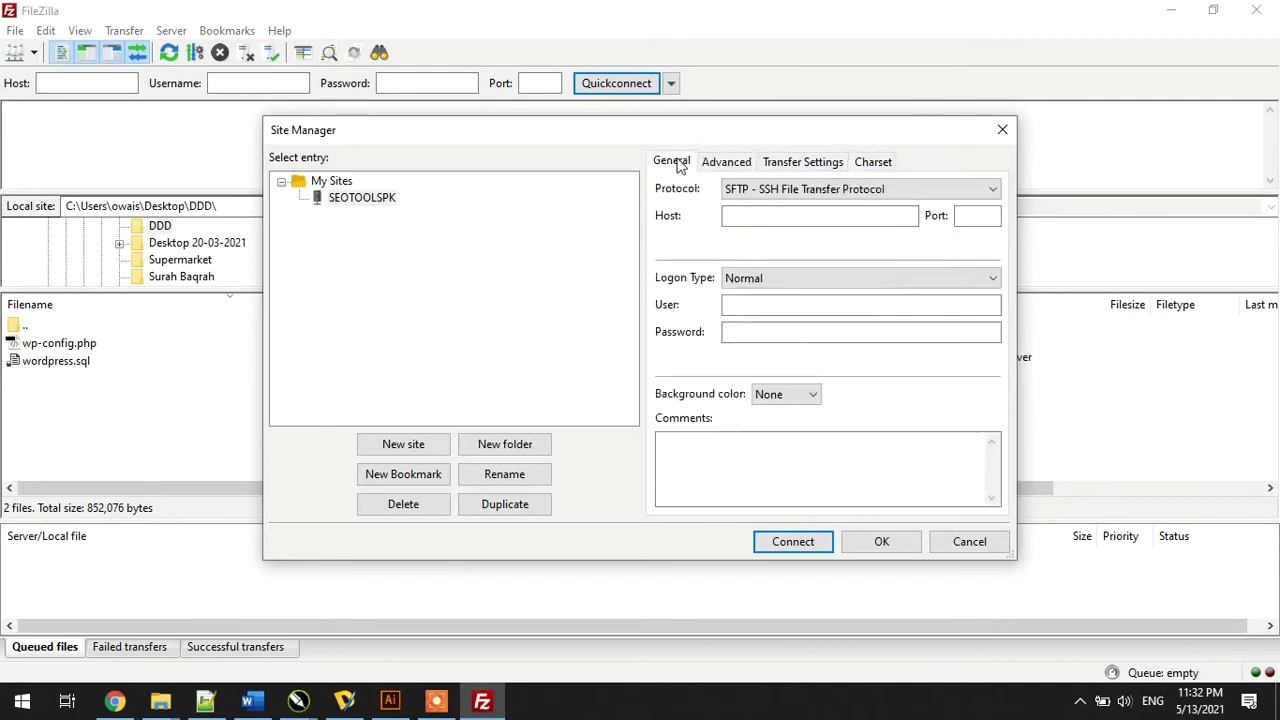
Use Key file logon with SEO2.ppk from the SEOTOOLSPK WEBSITE FTP ACCESS KEY folder.
click(757, 331)
click(772, 279)
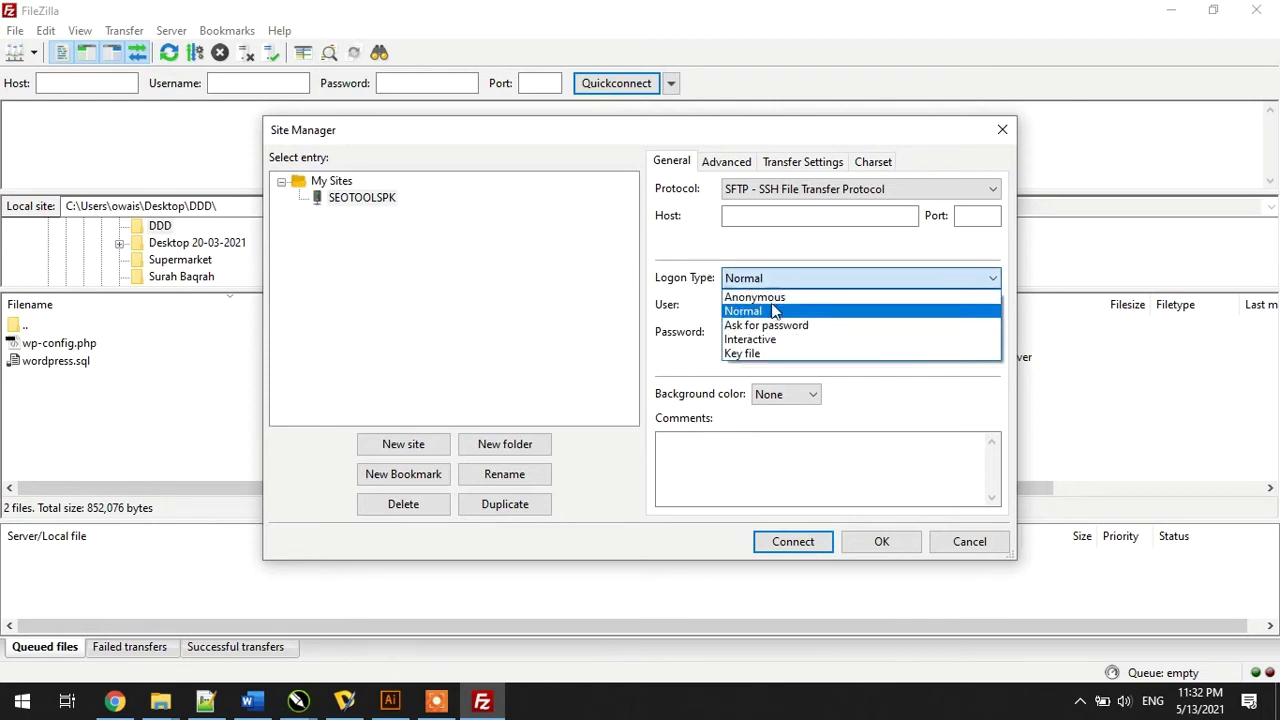
click(789, 356)
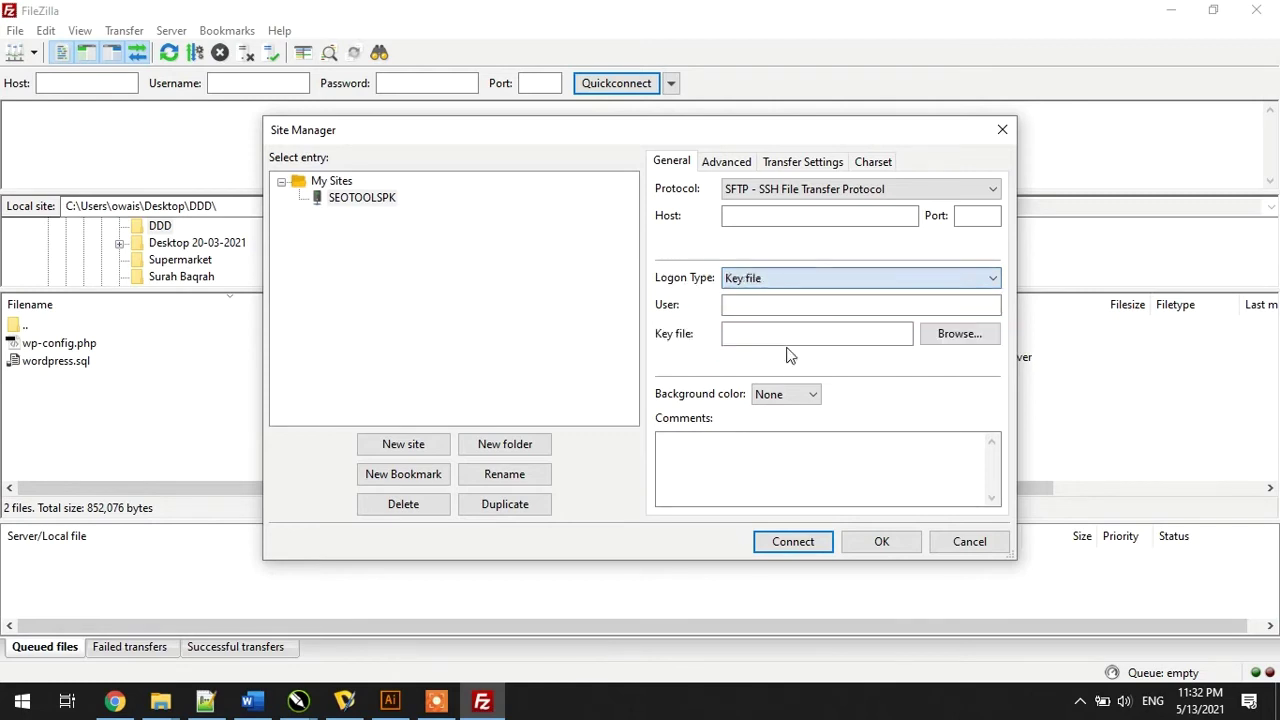
click(954, 335)
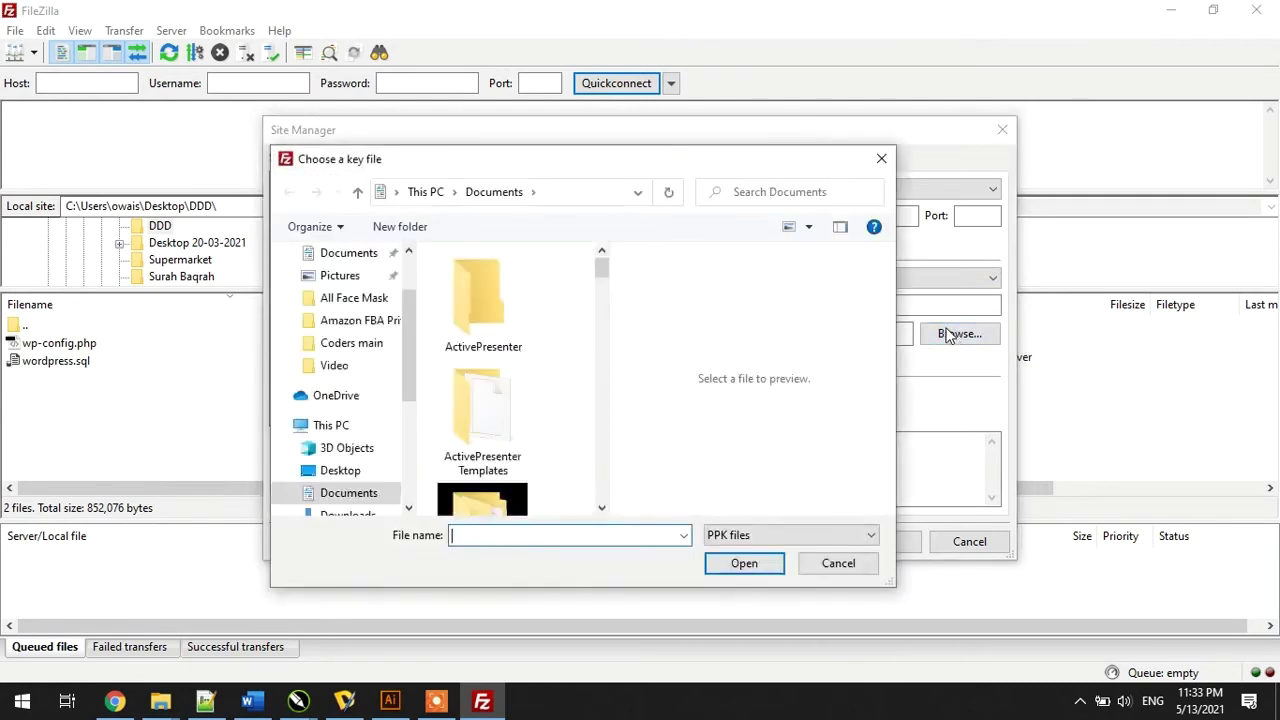
click(340, 470)
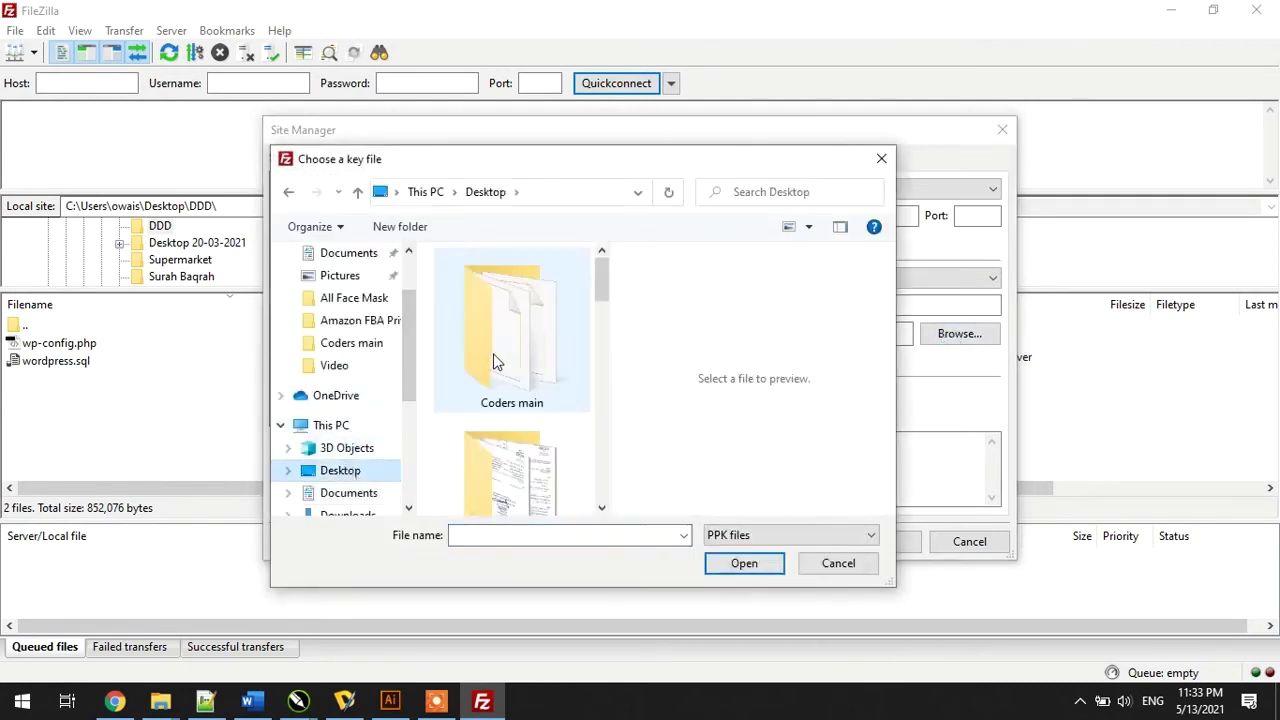
scroll(491, 363, down, 5)
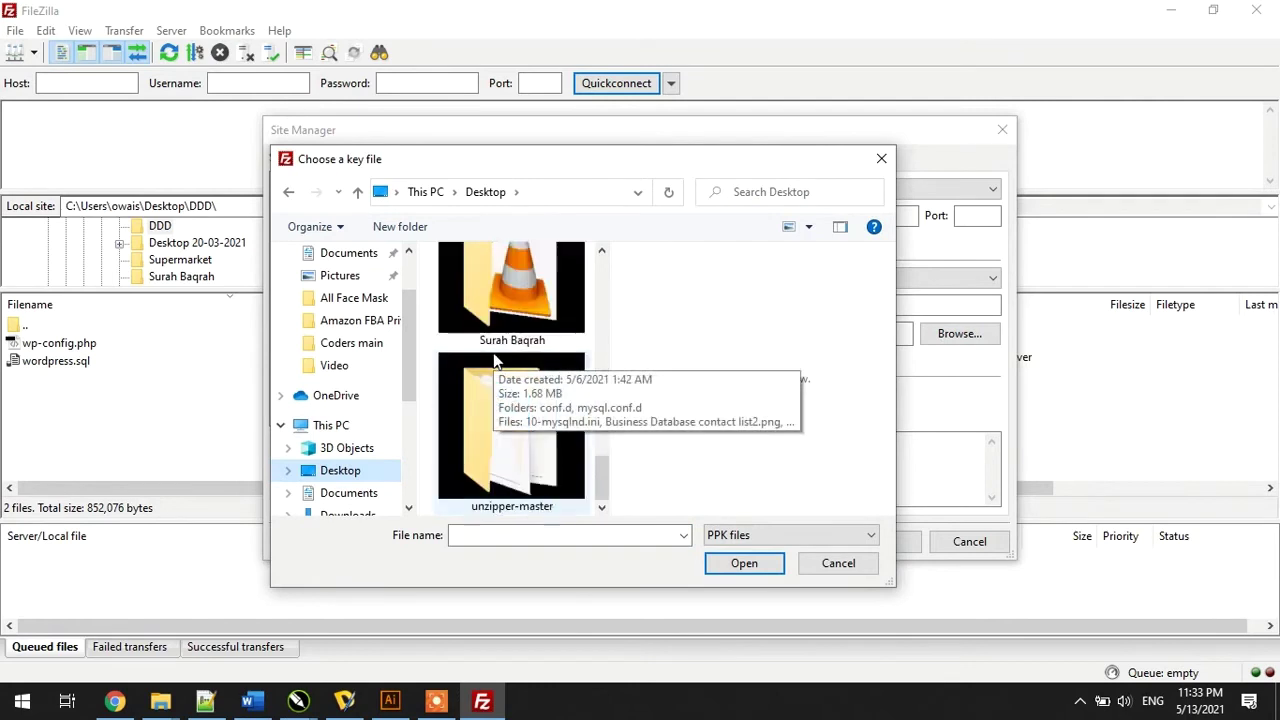
scroll(518, 390, down, 3)
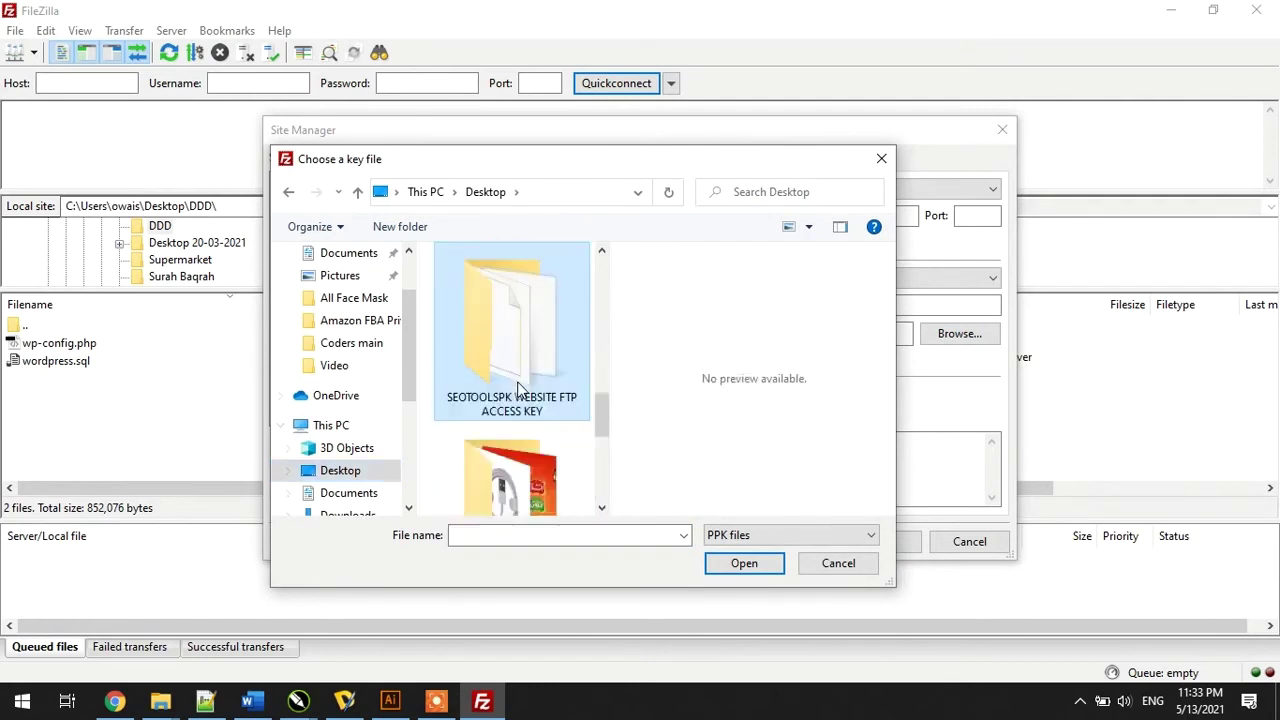
double_click(520, 380)
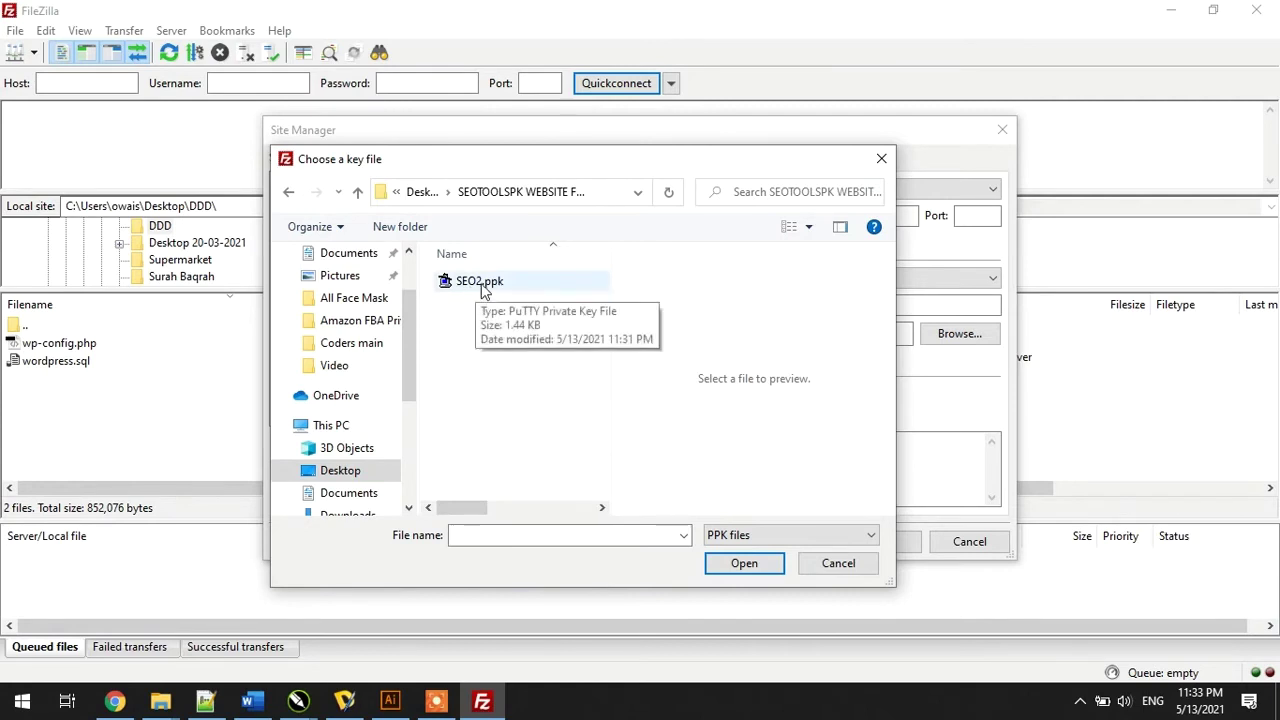
double_click(480, 283)
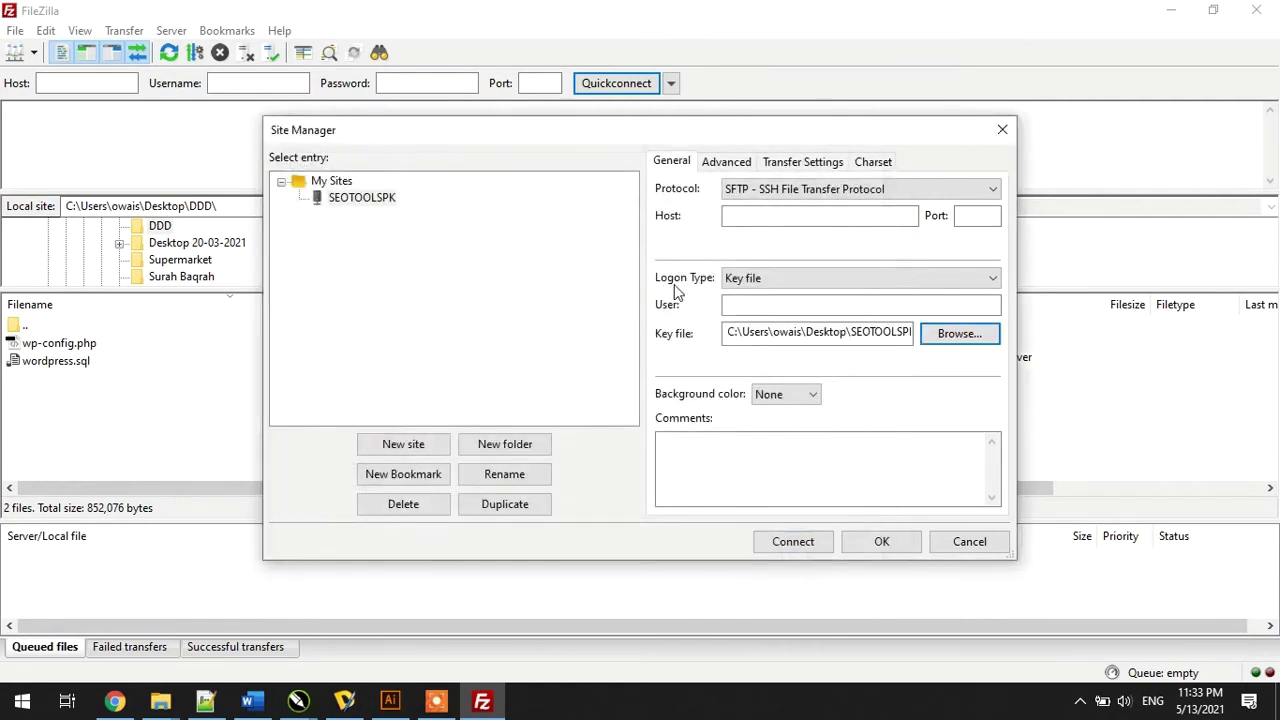
Copy rsa-key-20210513 from the notes into the SEOTOOLSPK site's User field.
click(755, 304)
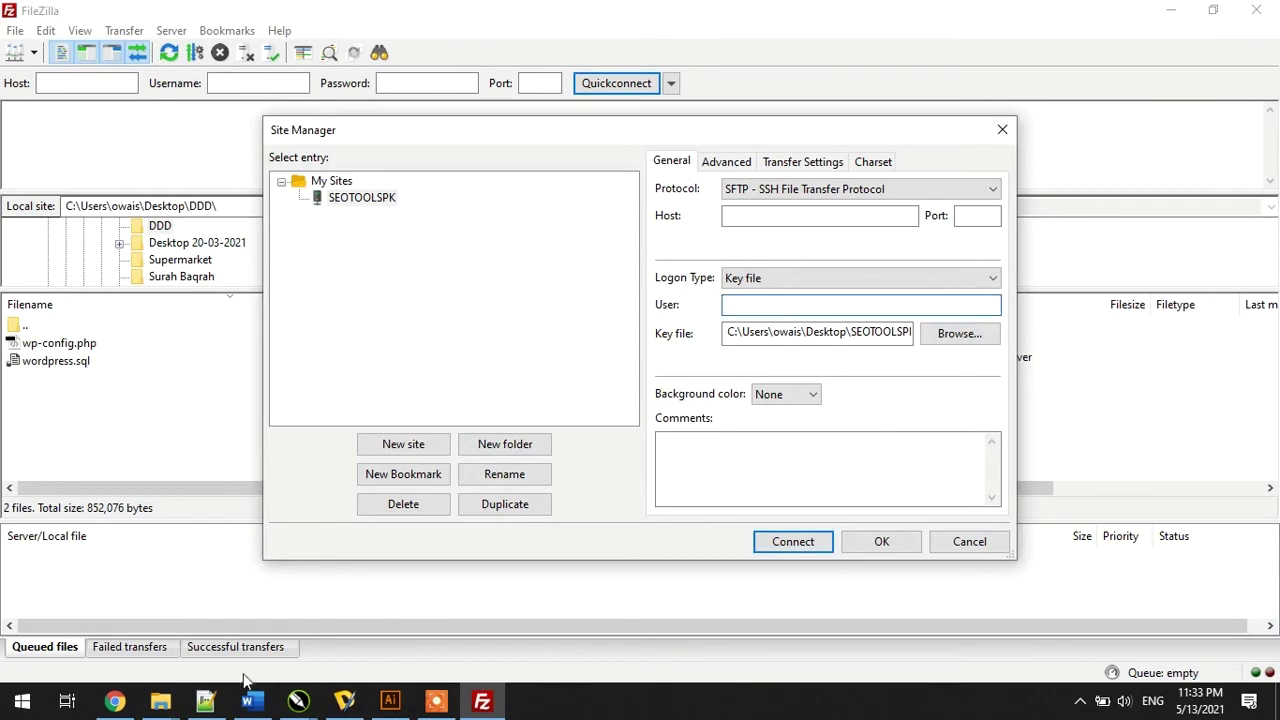
click(205, 700)
click(200, 116)
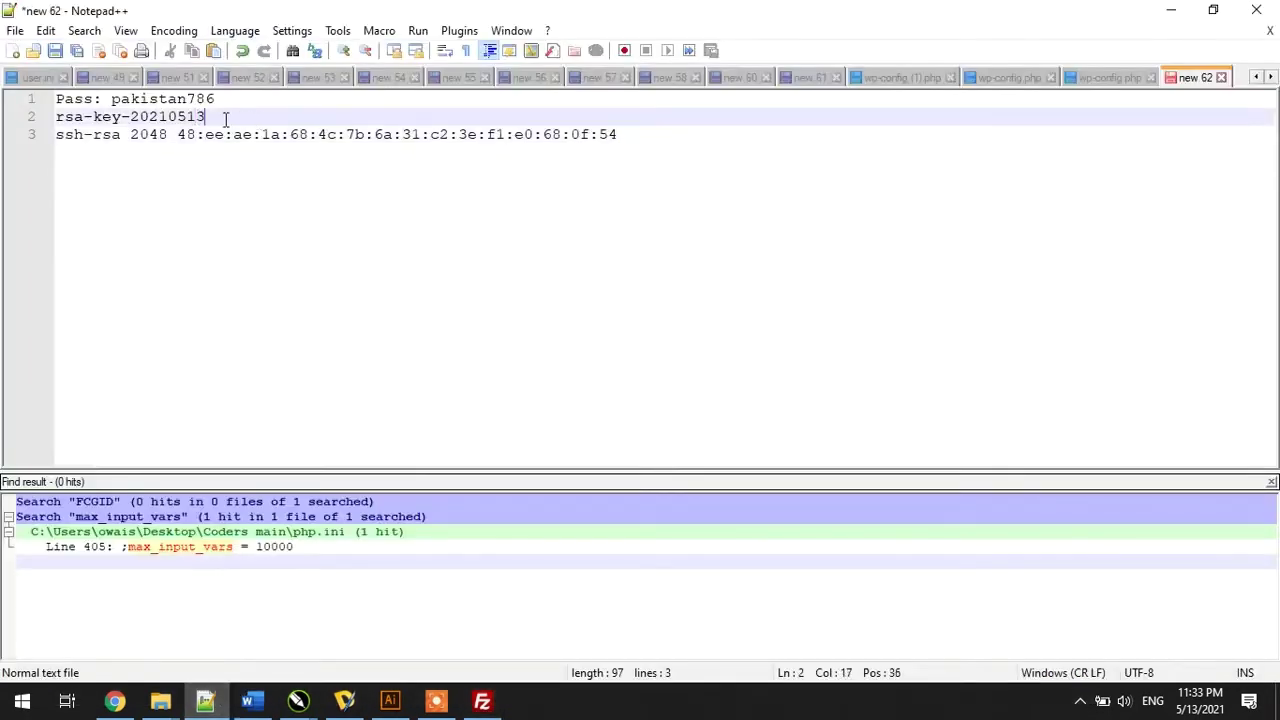
drag(225, 118, 63, 117)
right_click(72, 124)
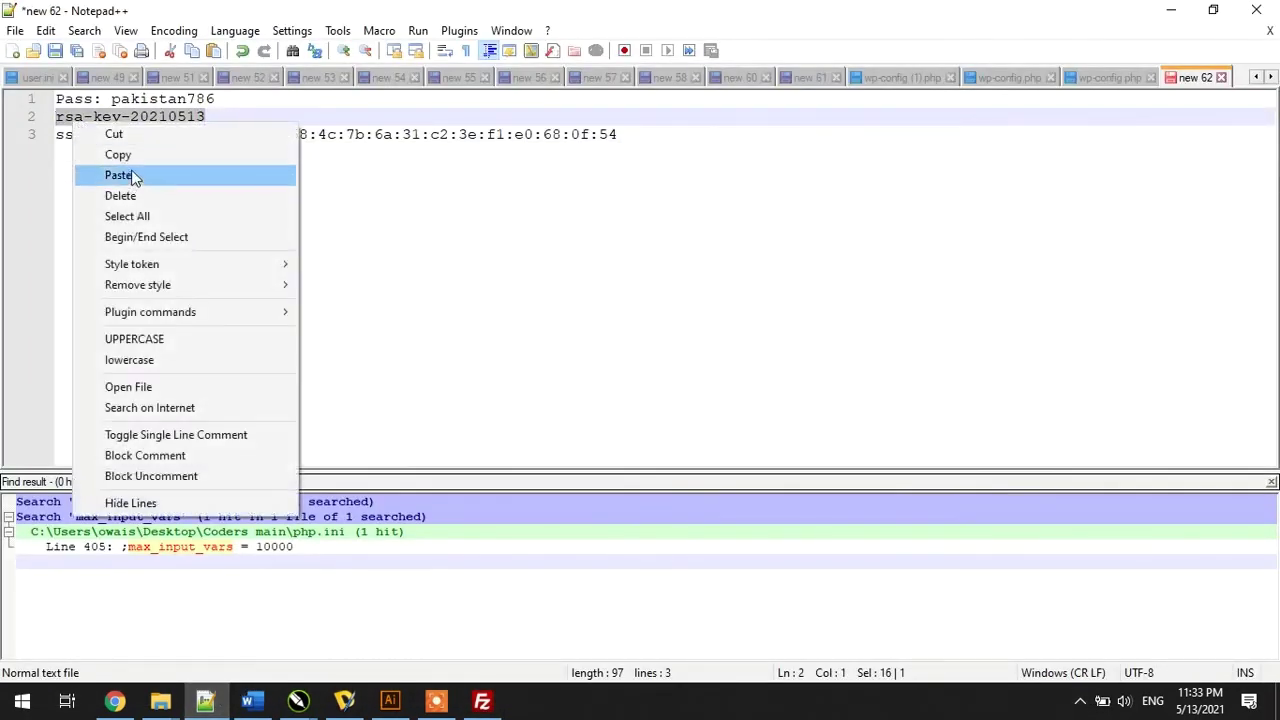
click(125, 154)
click(470, 702)
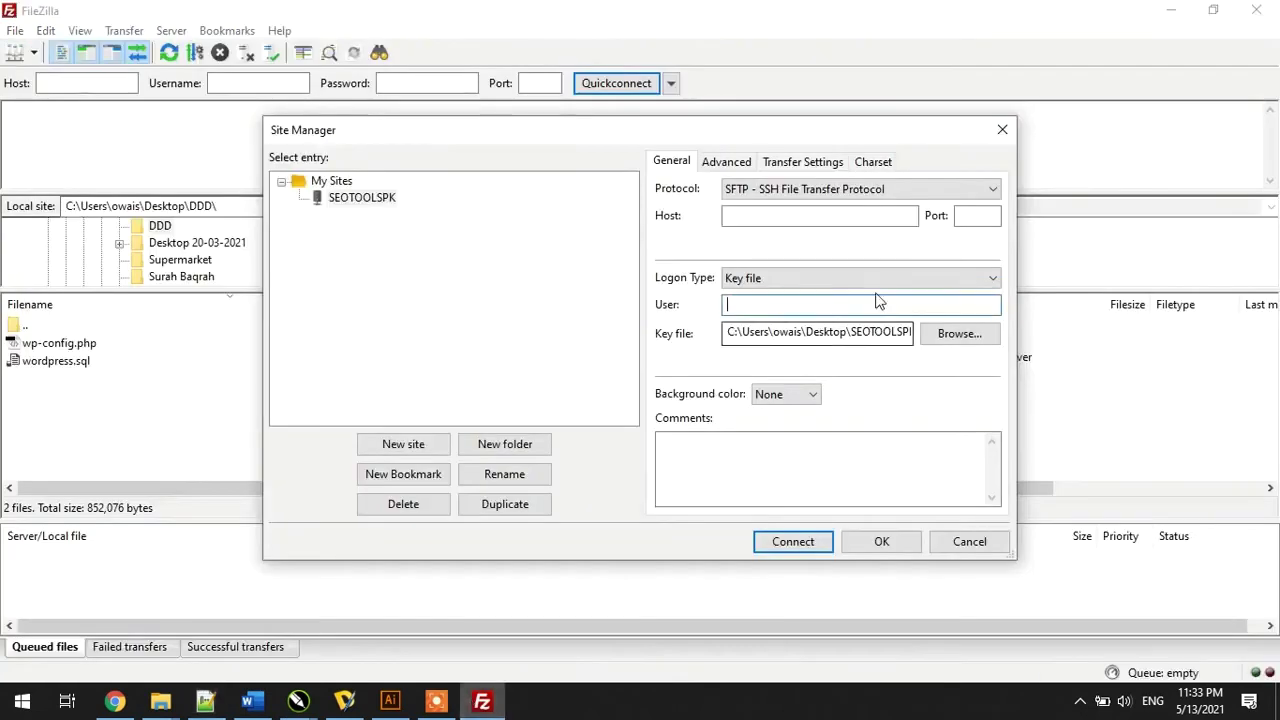
right_click(840, 305)
click(934, 381)
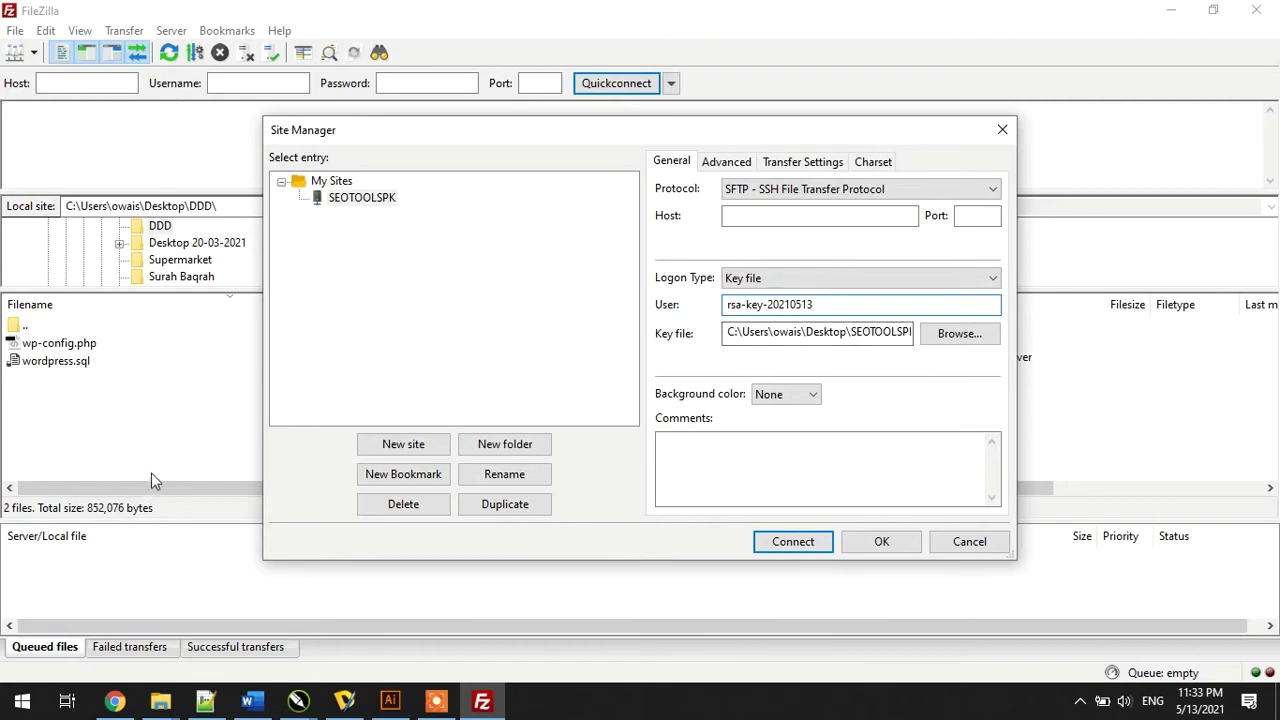
click(115, 702)
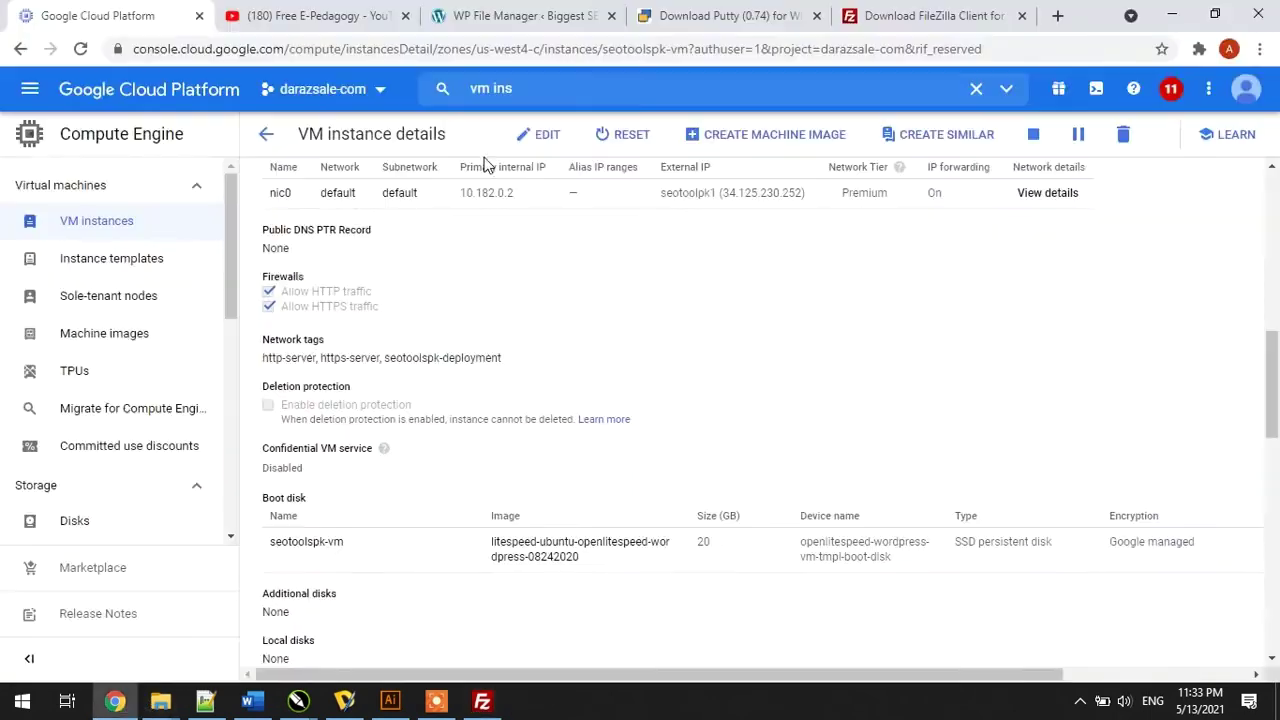
Search the console for 'dns' and open the seotoolspk zone in Cloud DNS.
scroll(554, 305, up, 10)
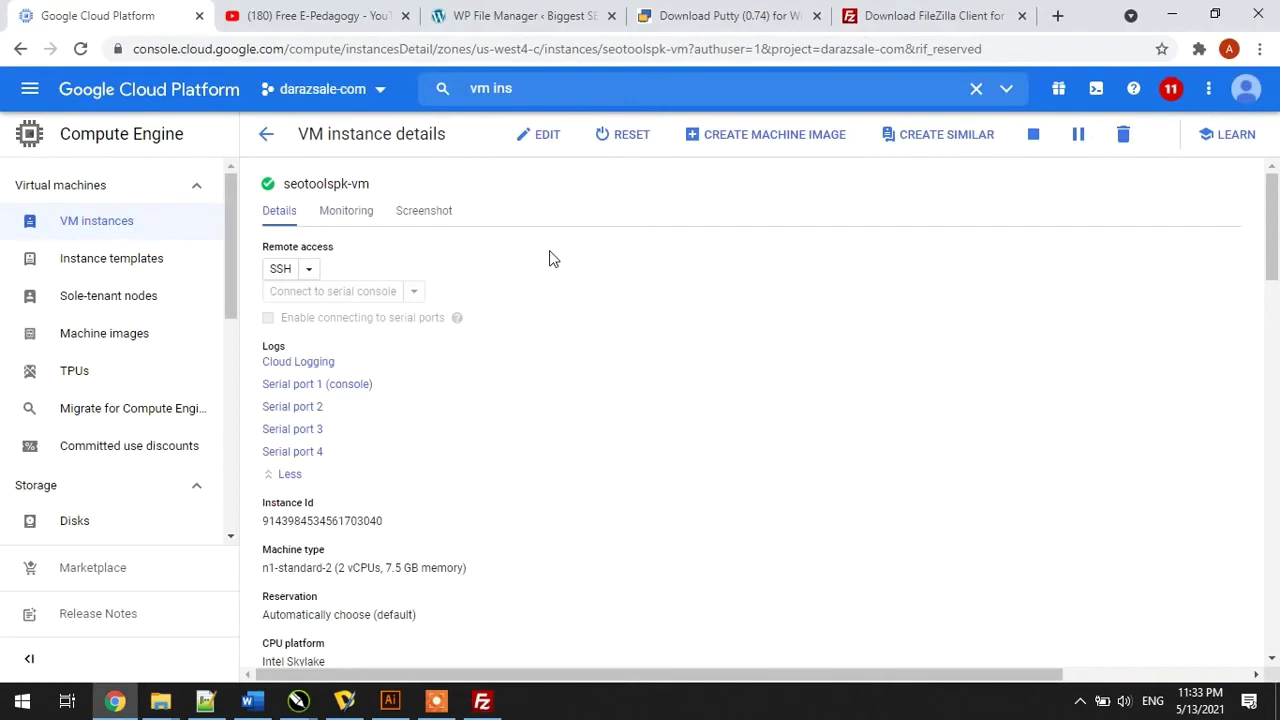
click(719, 89)
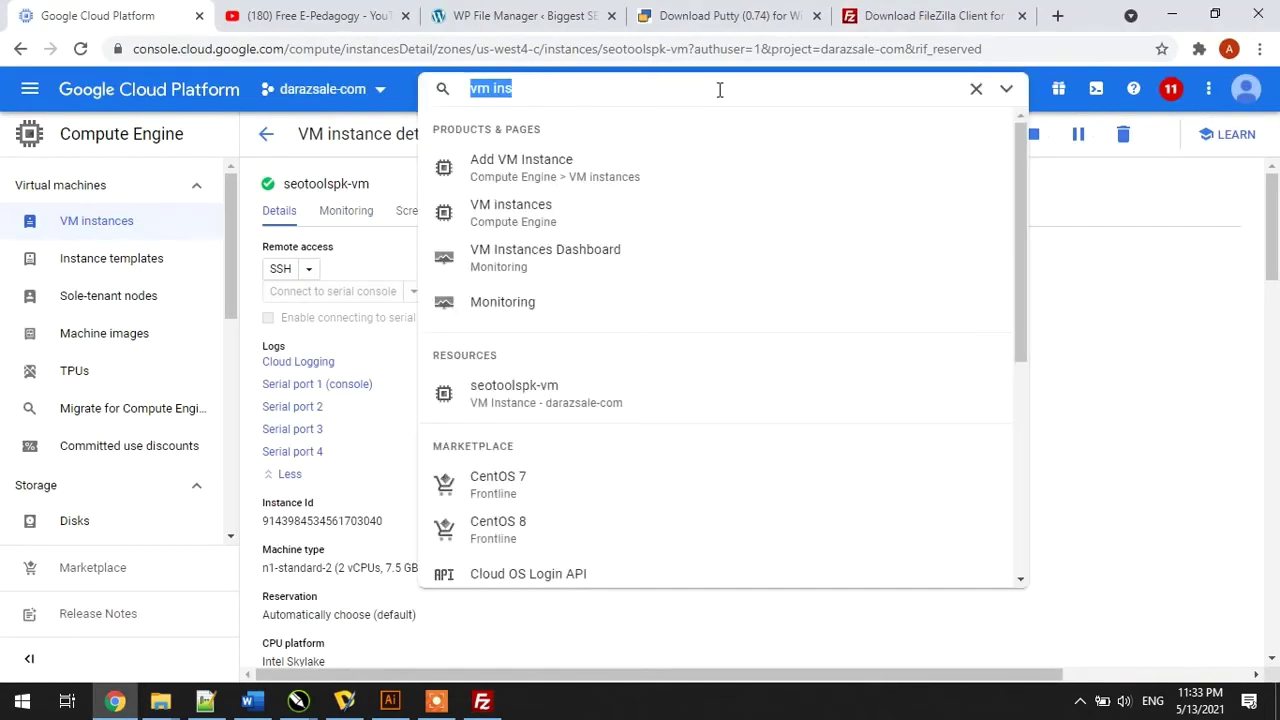
text(dns)
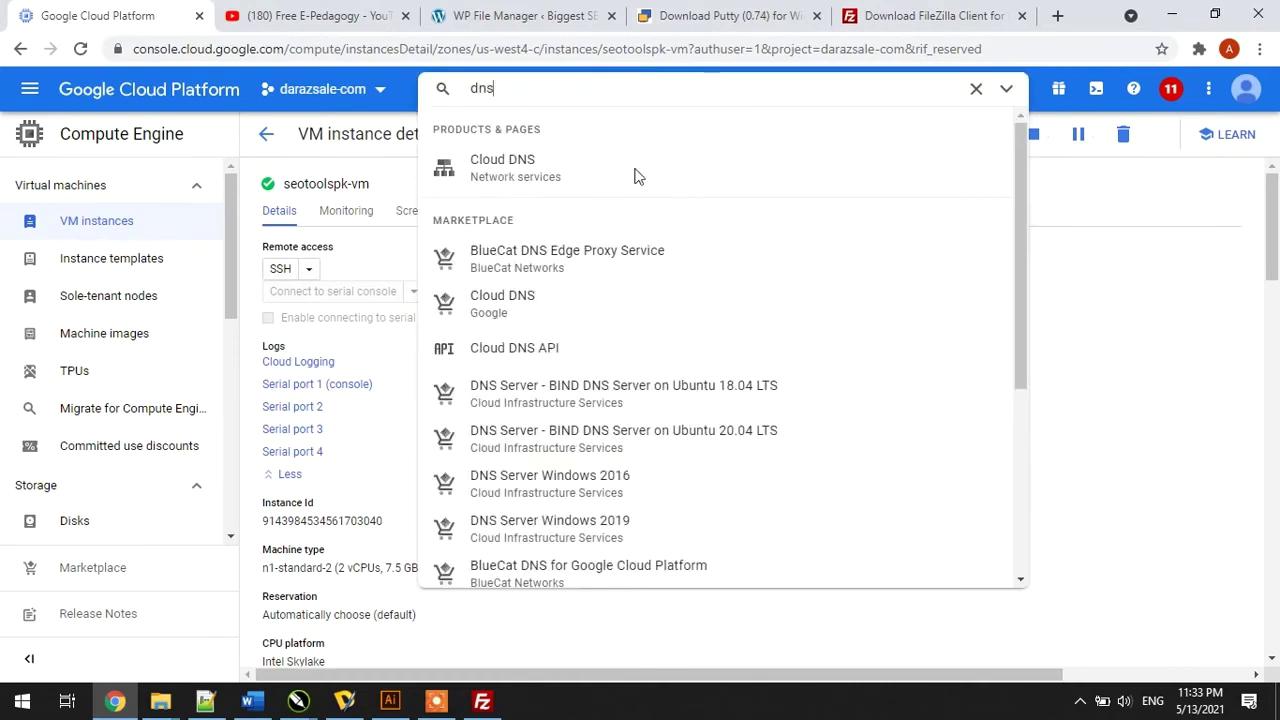
click(630, 170)
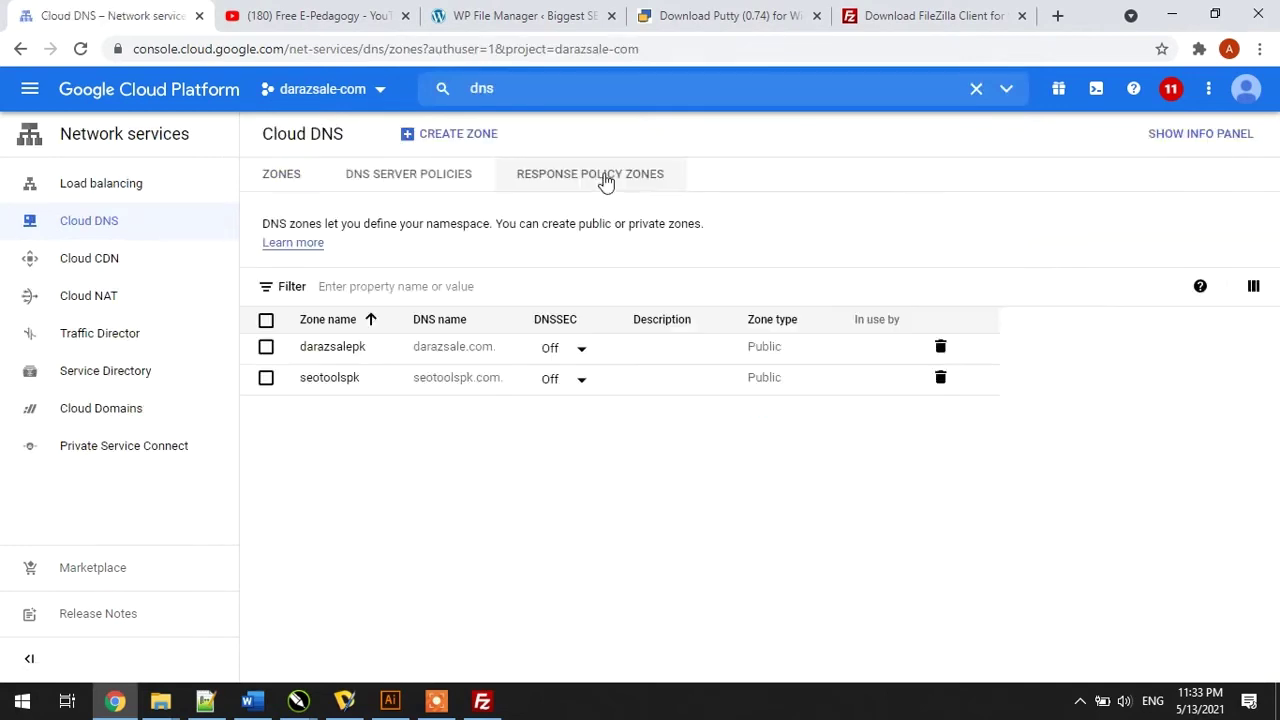
click(329, 378)
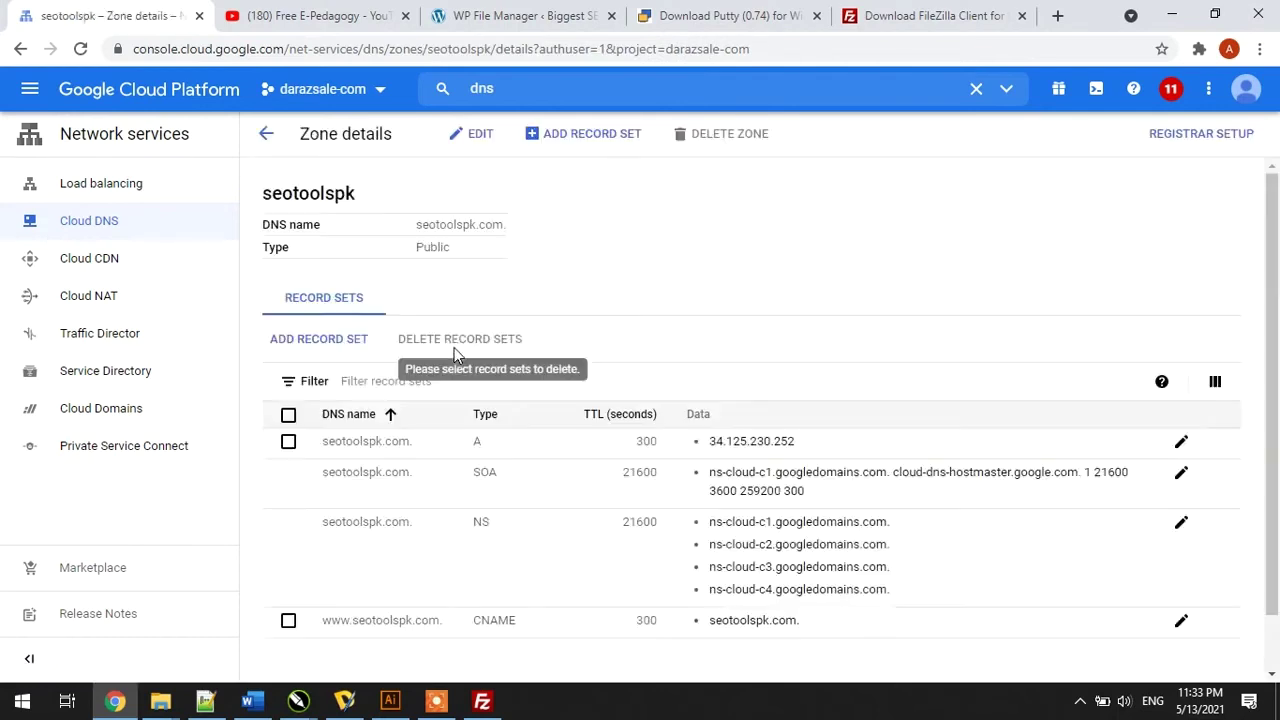
Copy the A record IP 34.125.230.252 and return to FileZilla's Host field.
drag(707, 441, 800, 455)
right_click(796, 447)
click(808, 452)
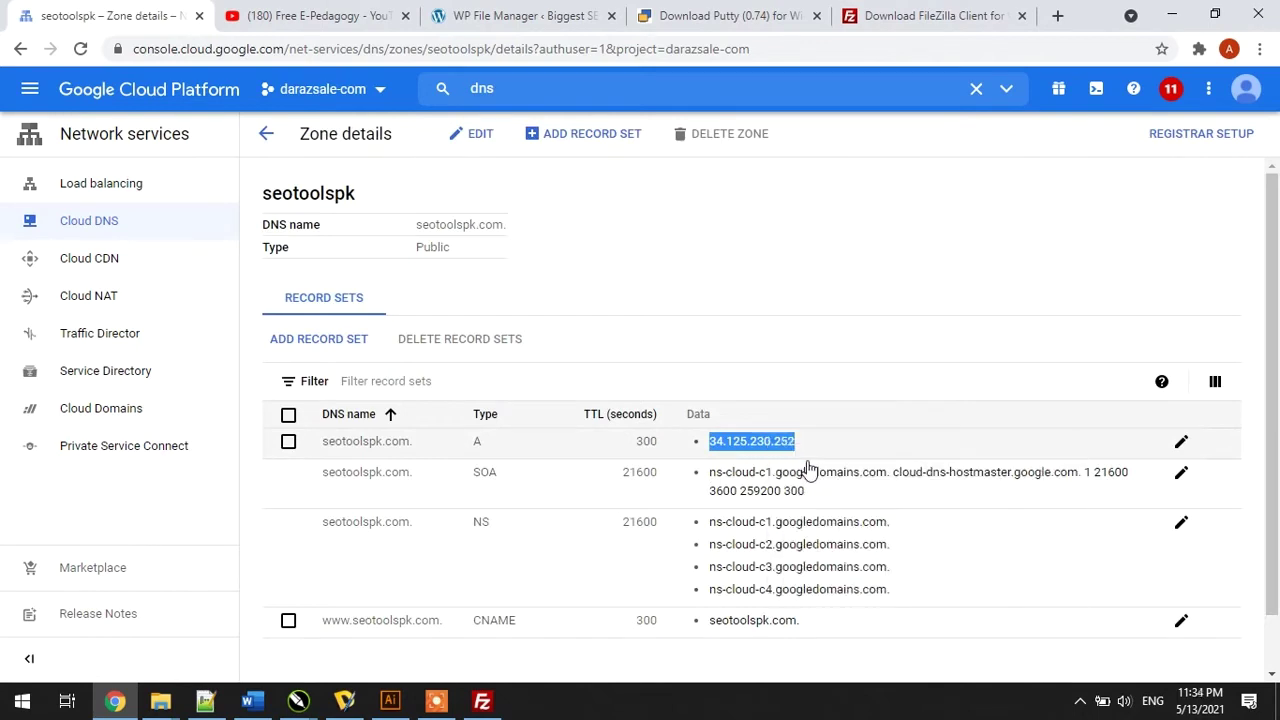
click(481, 705)
right_click(906, 214)
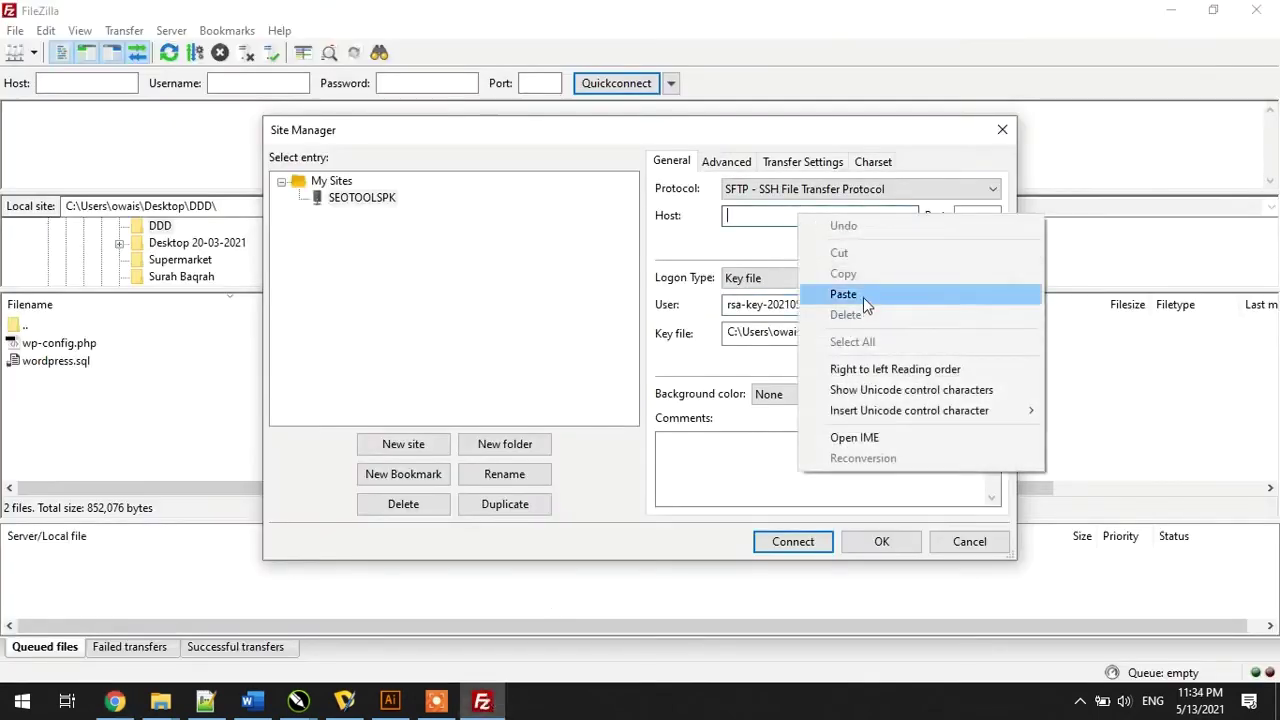
Set the site's host to 34.125.230.252 and port to 22.
click(863, 292)
click(976, 215)
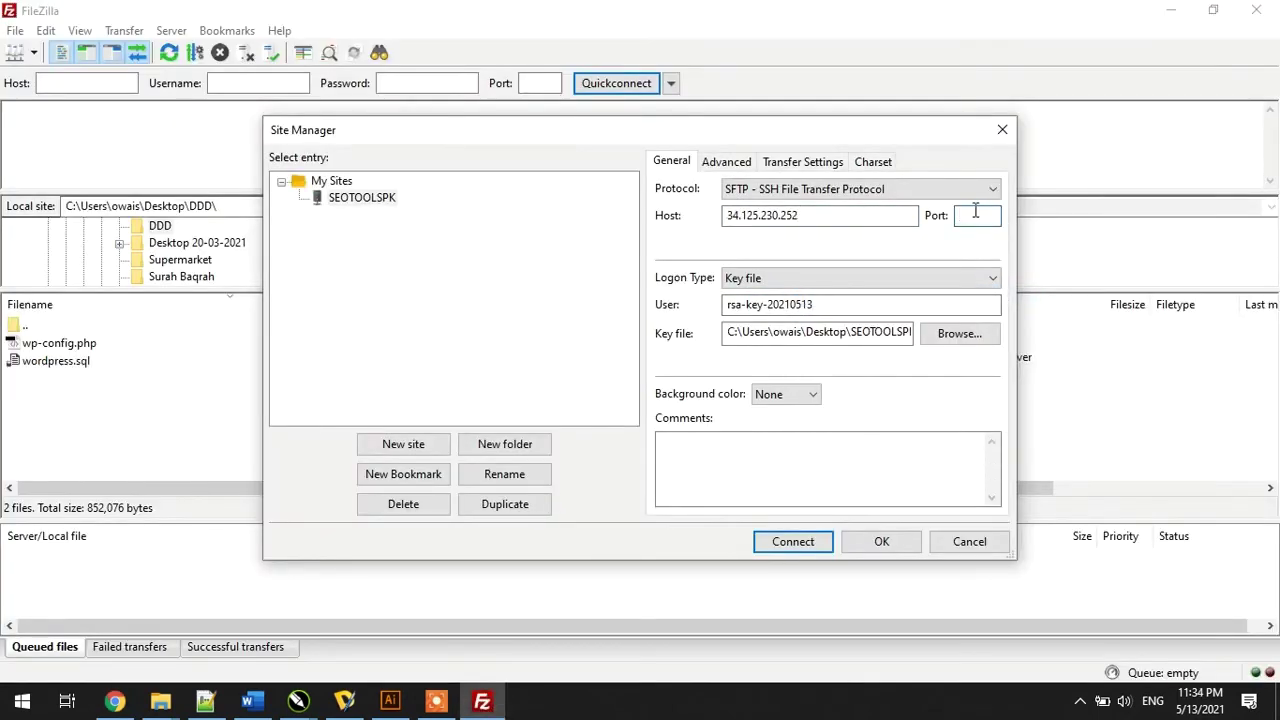
text(22)
Connect, trust the unknown host key, and go to Notepad++ for the passphrase.
click(786, 546)
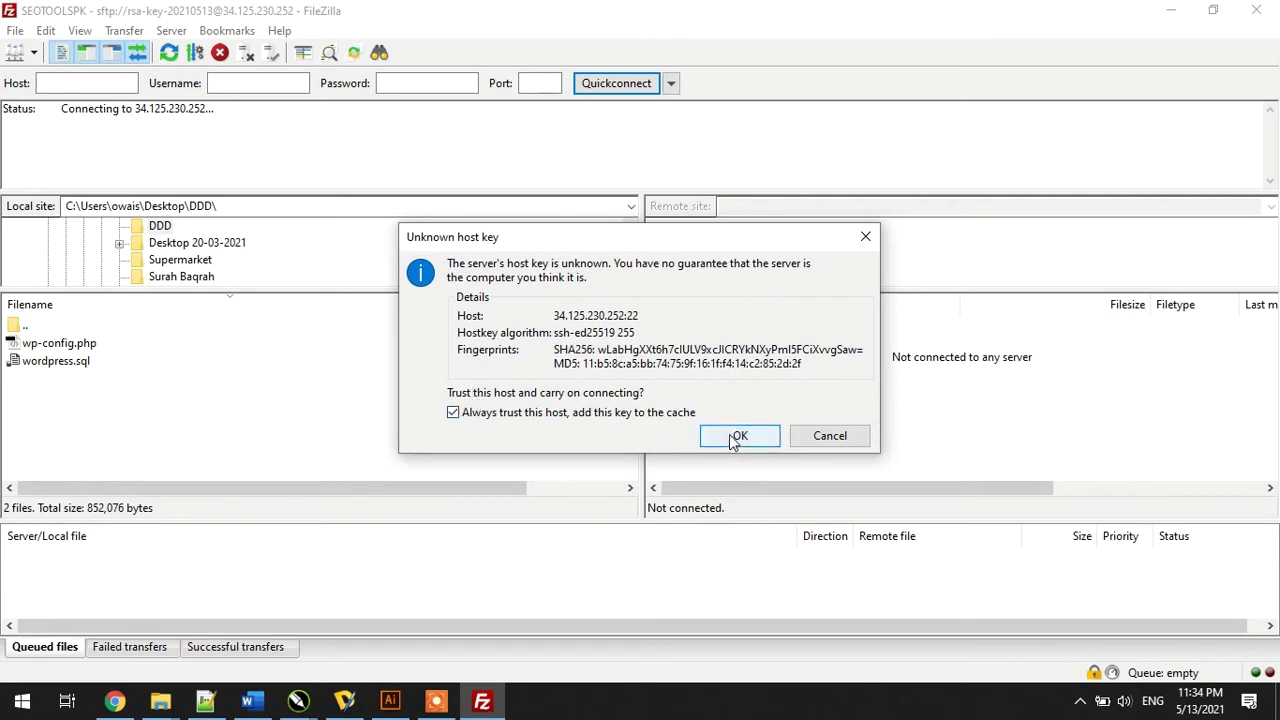
click(735, 437)
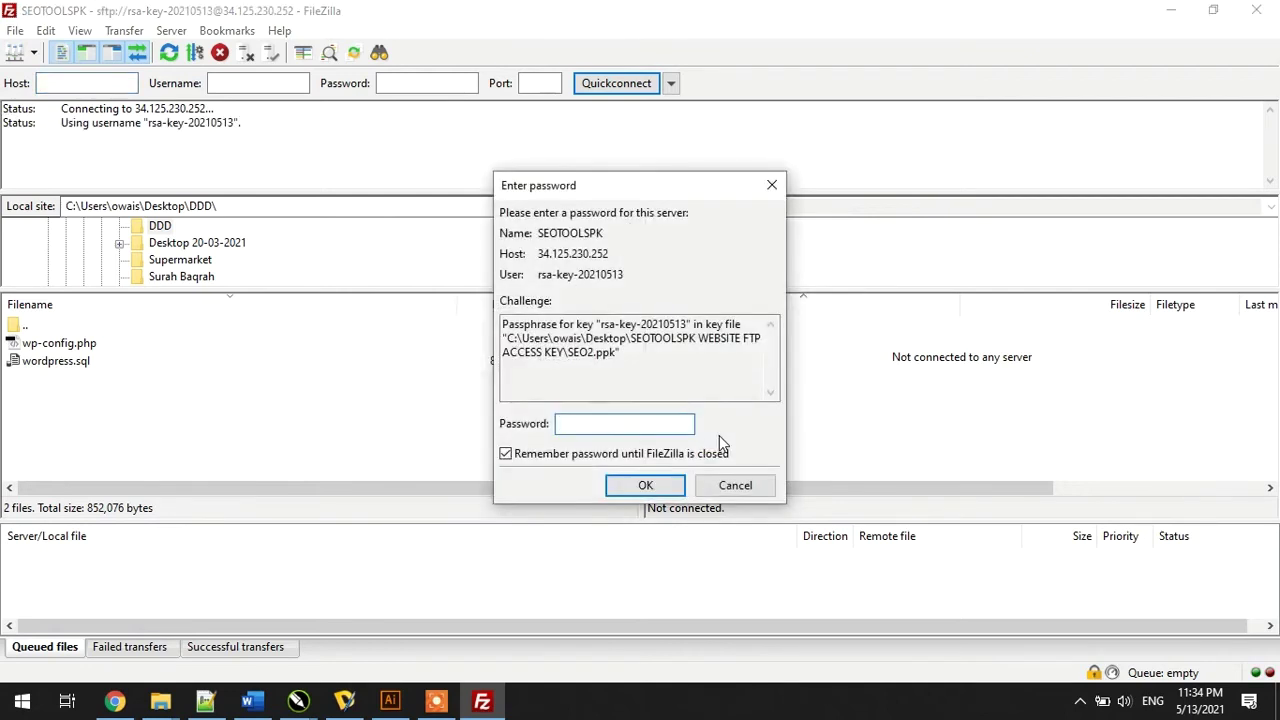
click(207, 703)
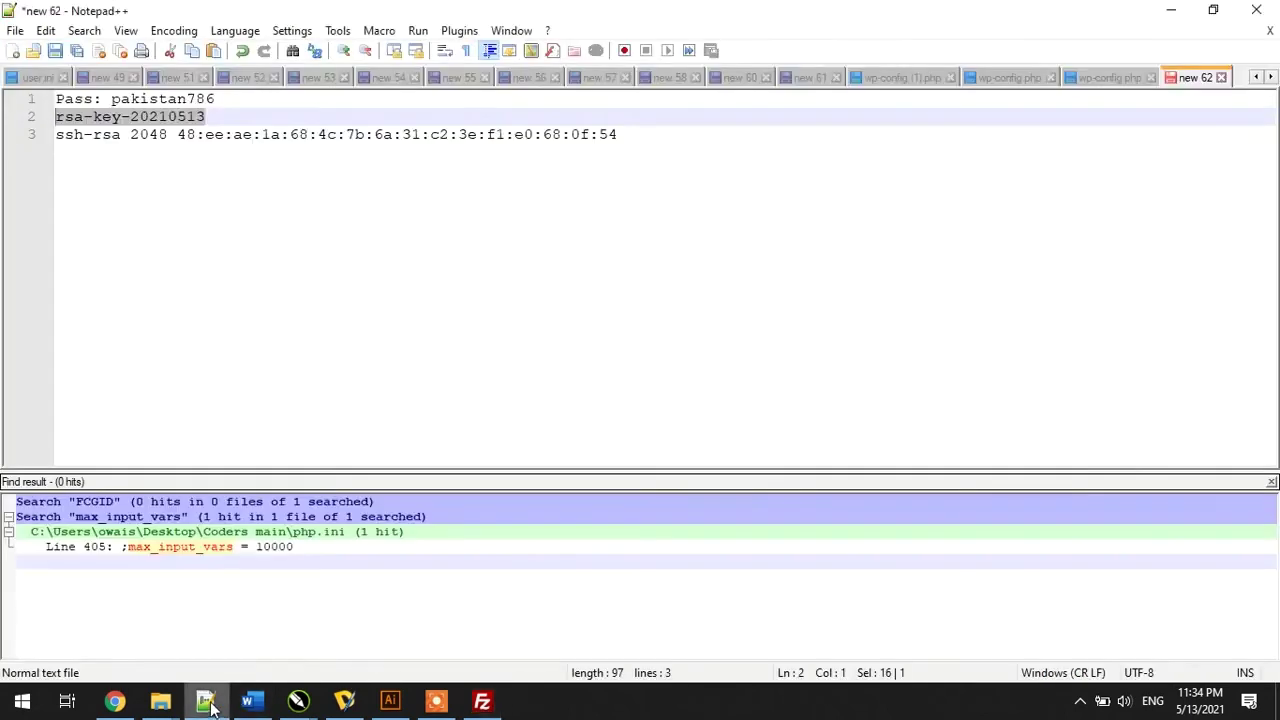
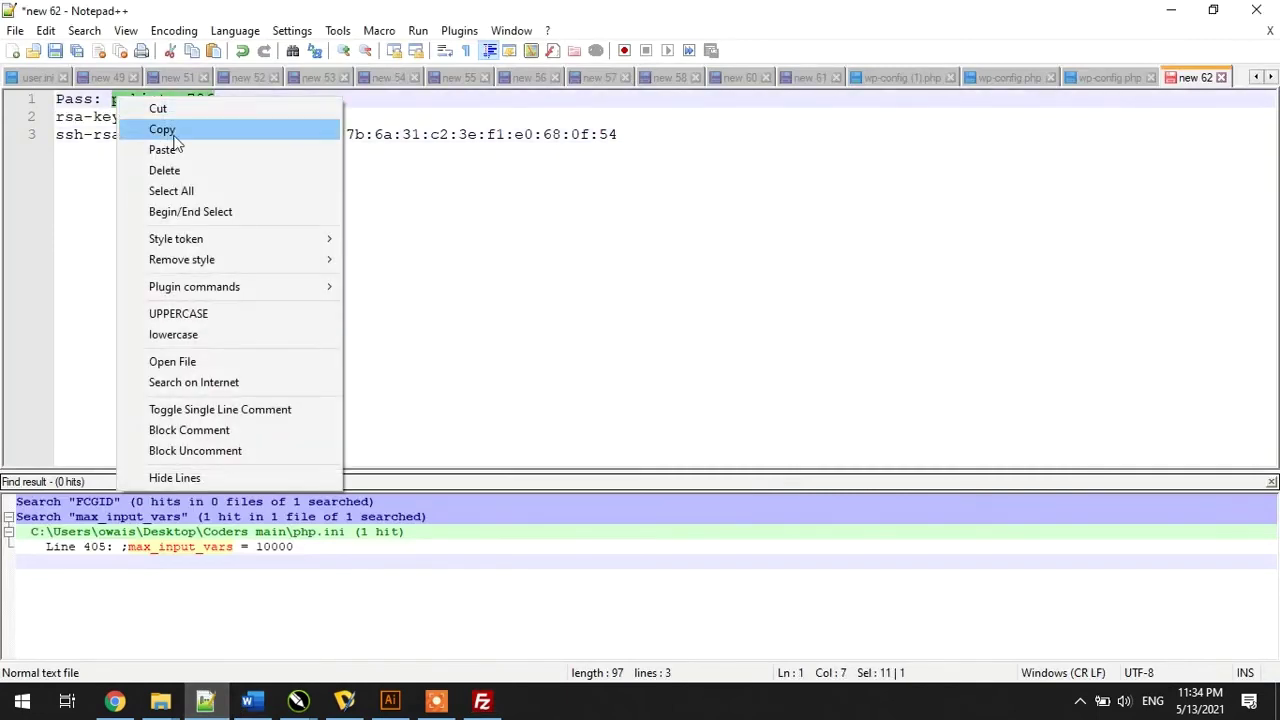
Copy the stored key passphrase from Notepad++ and paste it into FileZilla's passphrase prompt to connect over SFTP.
click(175, 129)
click(482, 703)
right_click(618, 427)
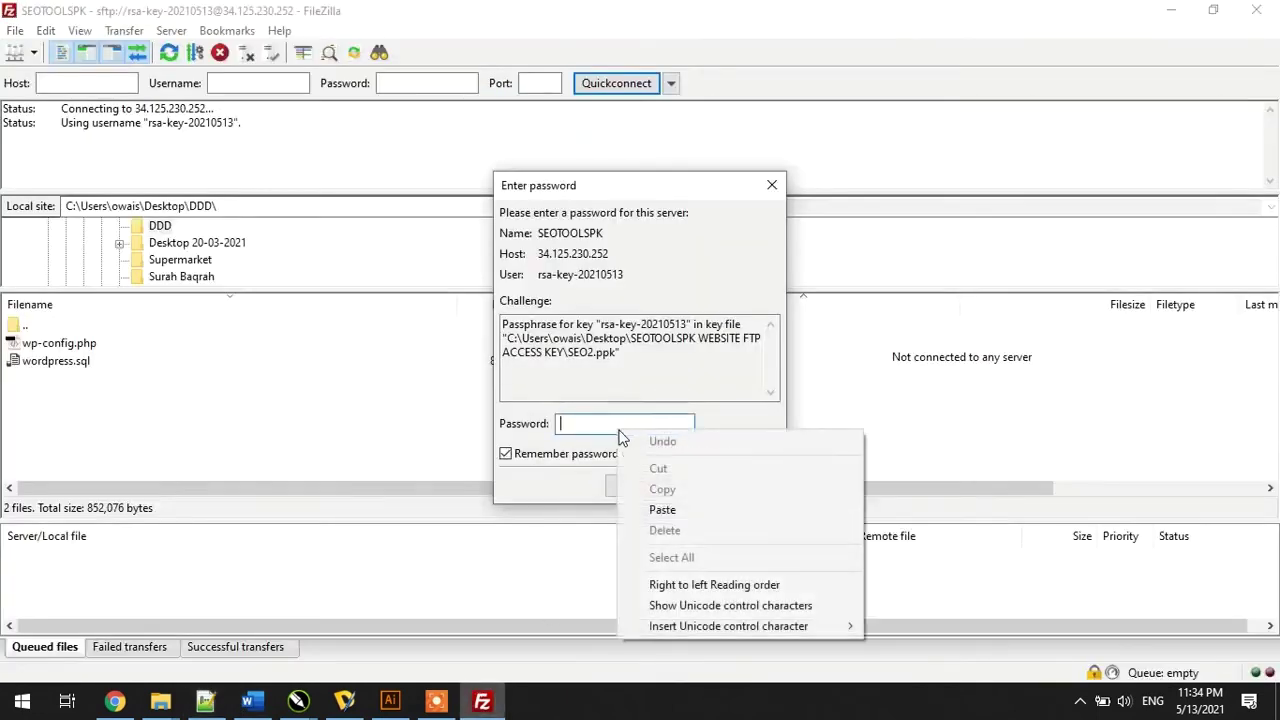
click(663, 508)
click(650, 486)
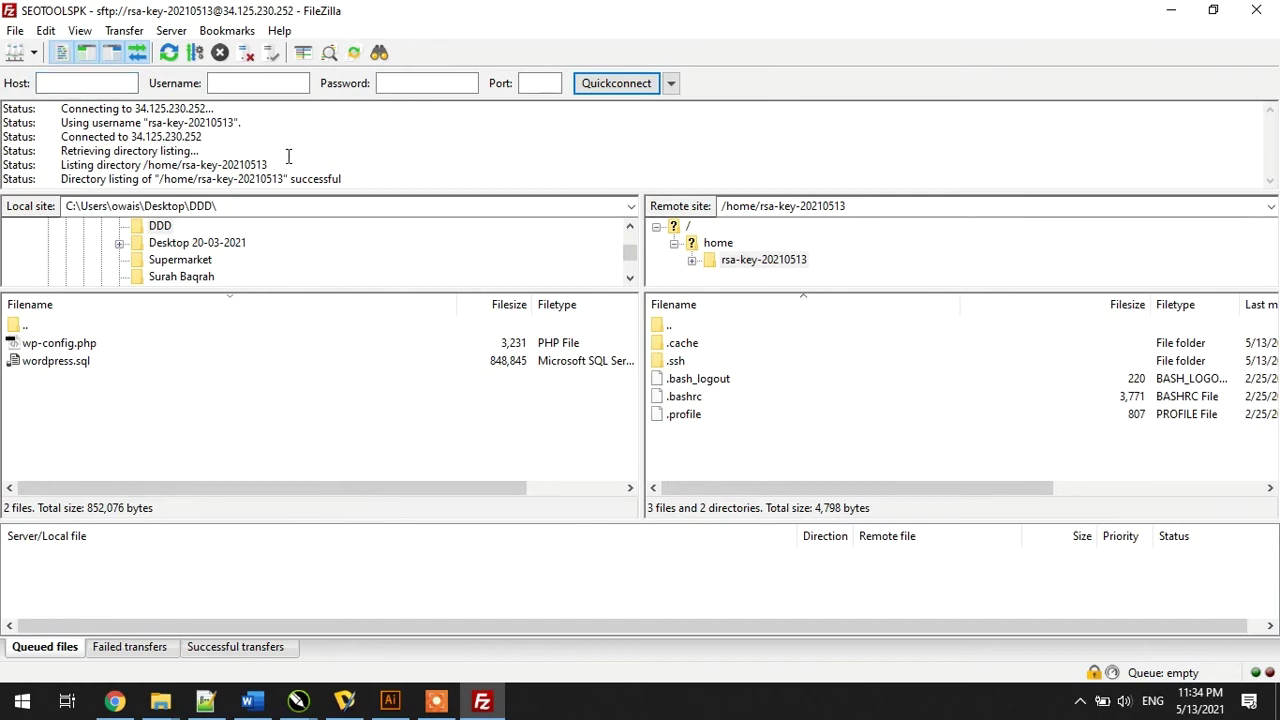
Close Site Manager without changes and quit FileZilla.
click(16, 53)
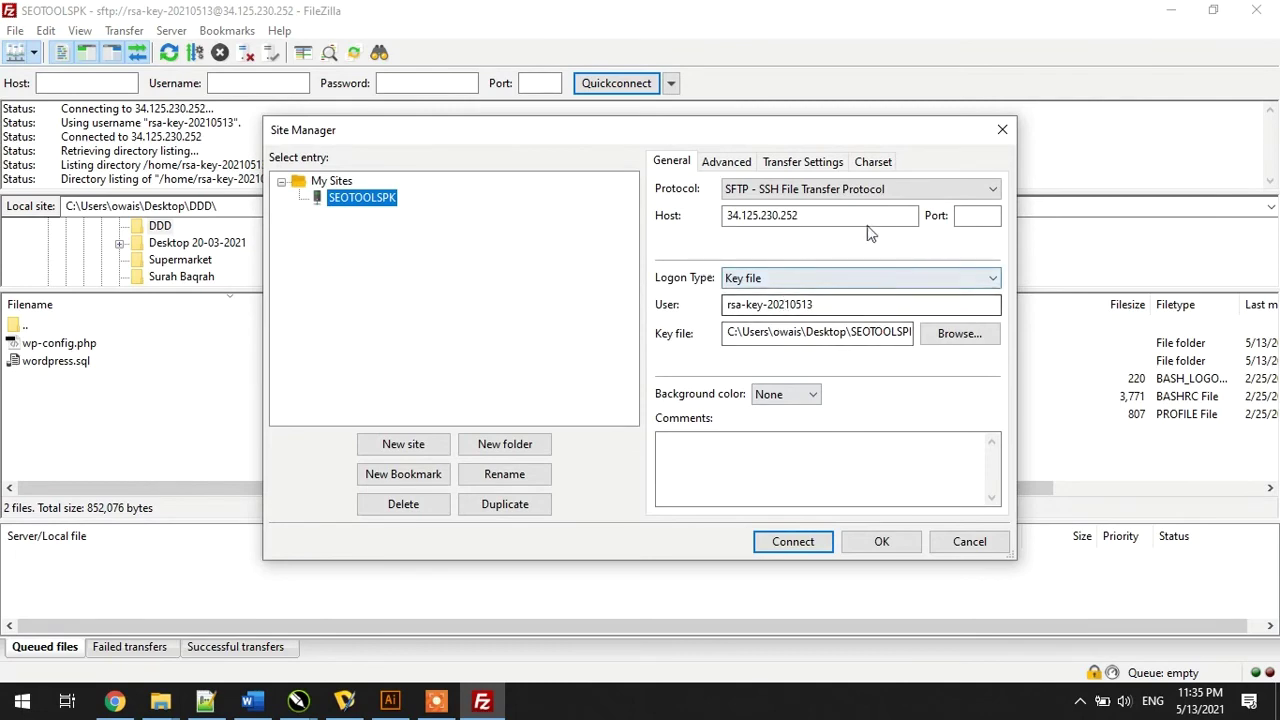
click(968, 546)
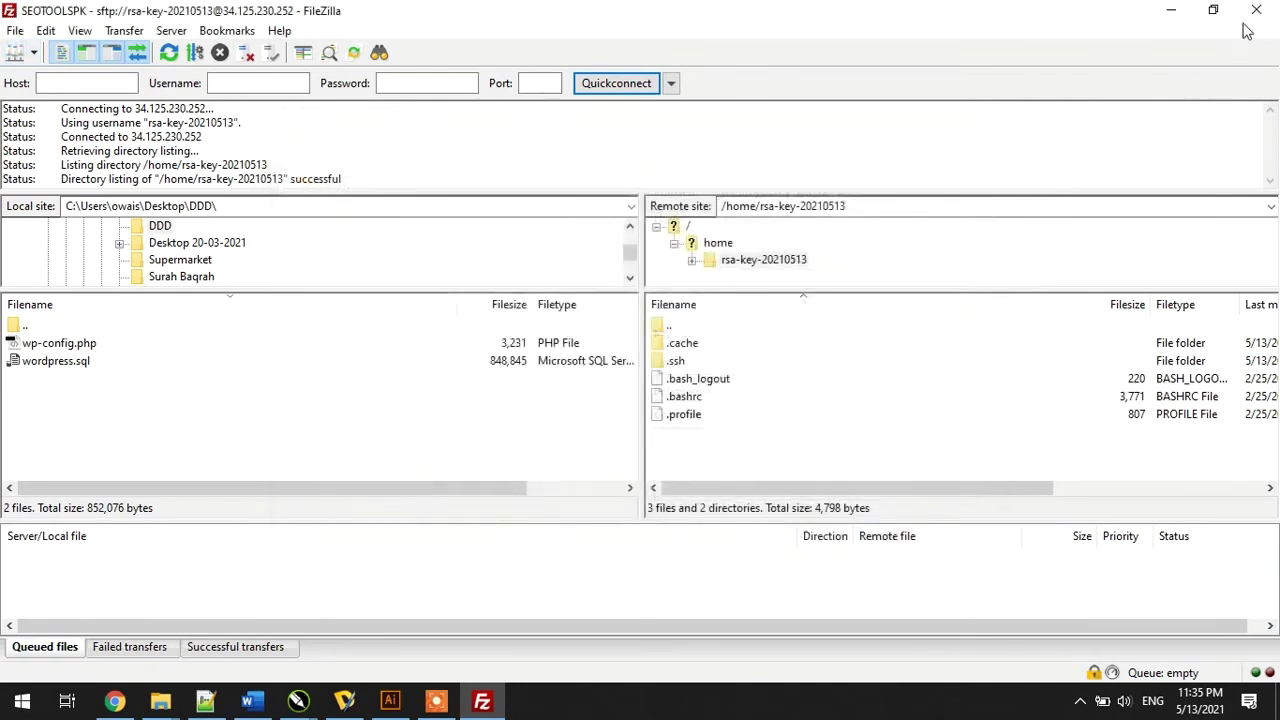
click(1254, 12)
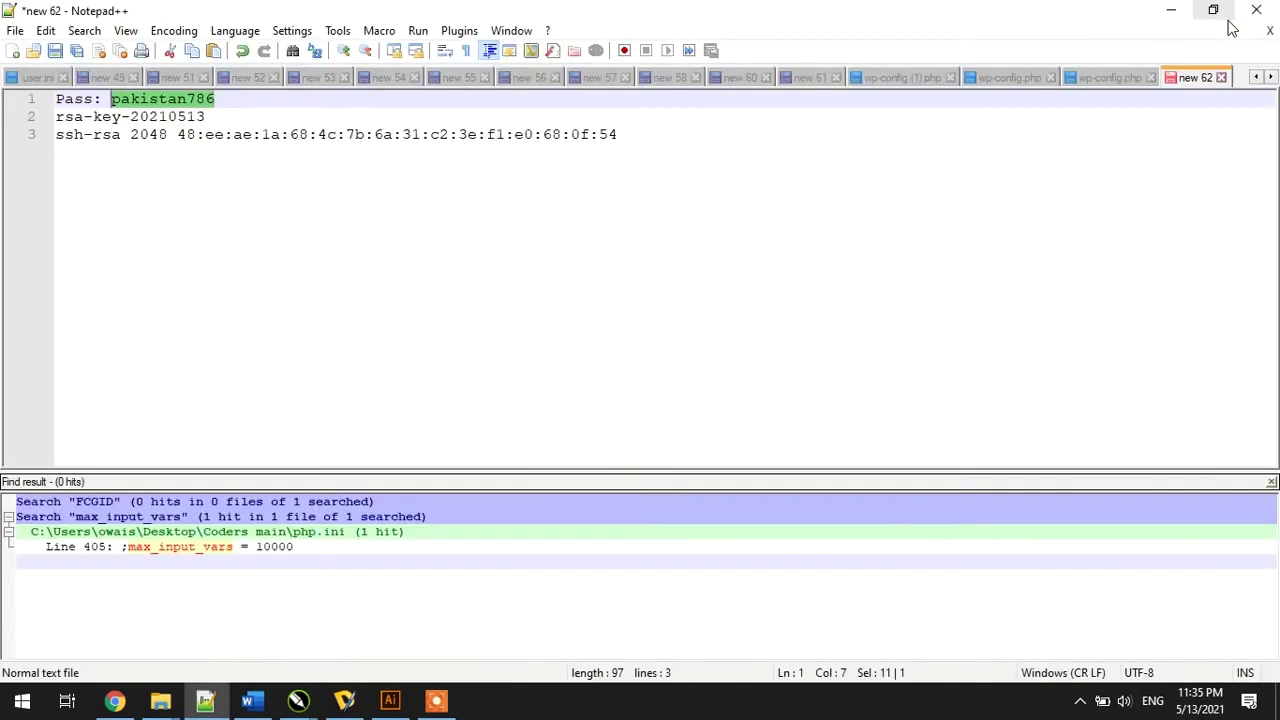
Relaunch FileZilla from the Start menu search and view the recent quick connection history.
click(1182, 15)
click(1174, 12)
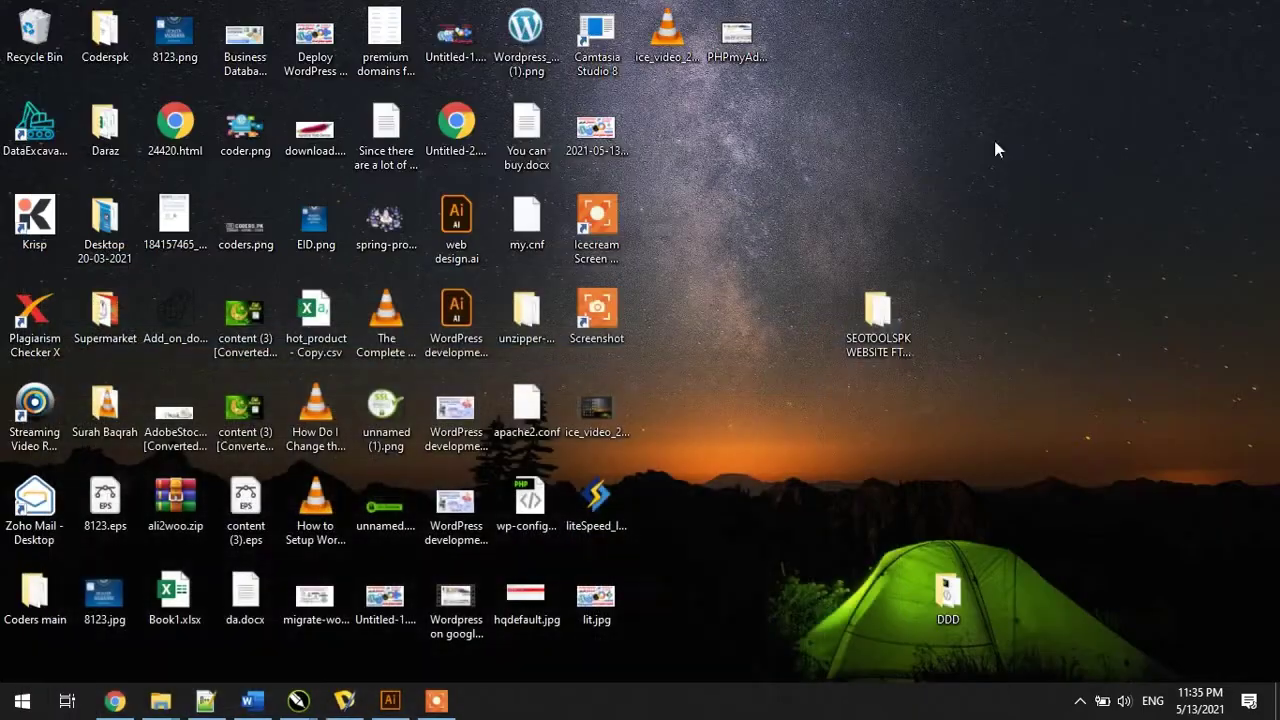
click(22, 700)
text(fi)
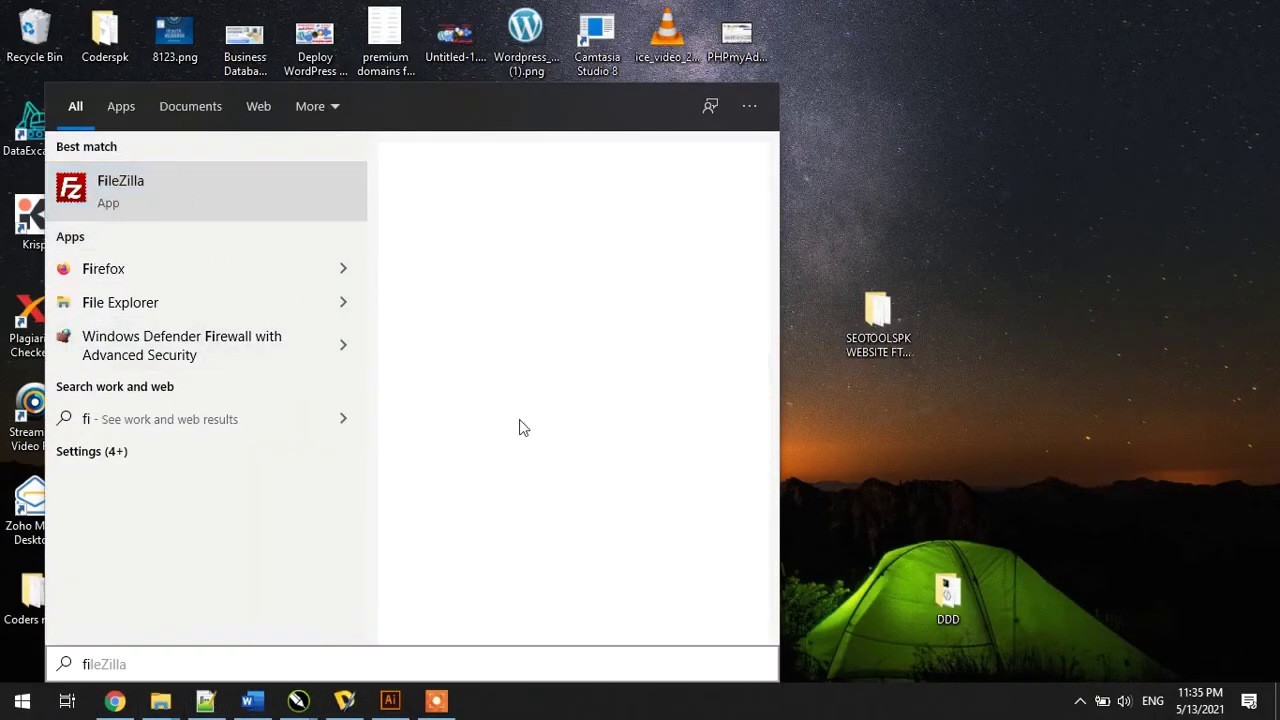
key(Return)
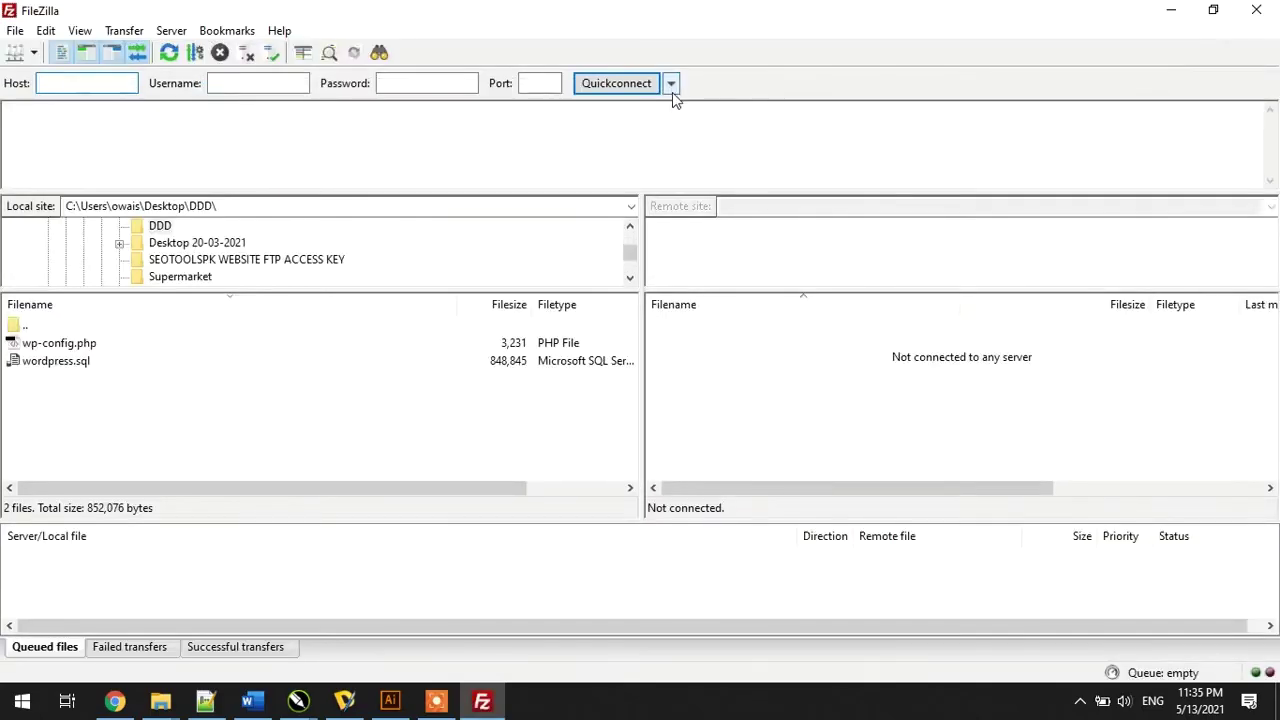
click(671, 84)
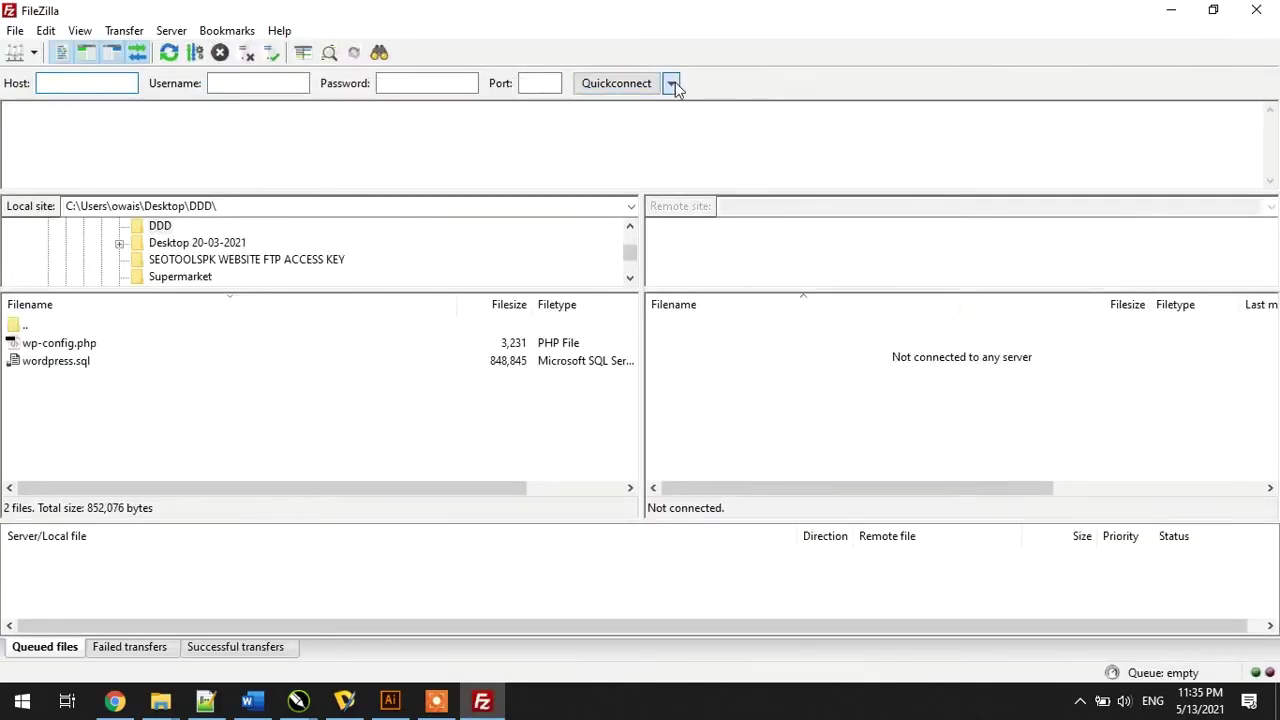
Connect to the saved SEOTOOLSPK site from File > Site Manager.
click(35, 54)
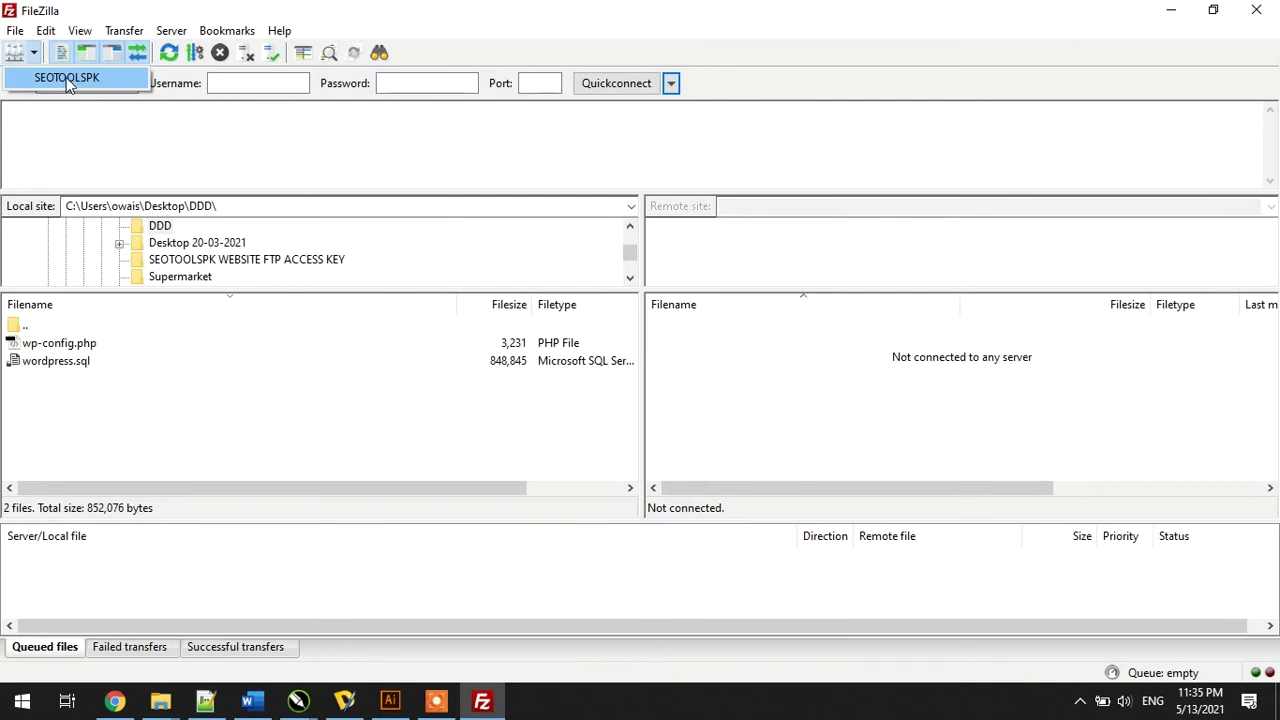
click(15, 30)
click(15, 30)
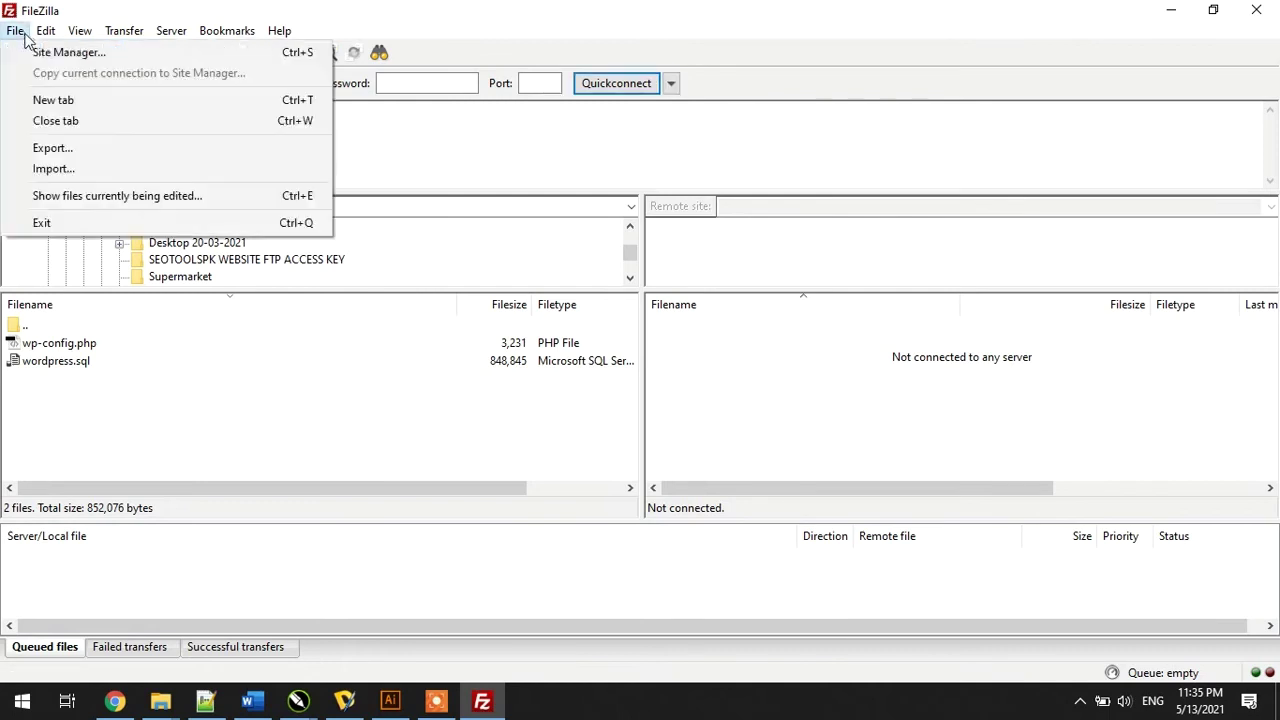
click(120, 54)
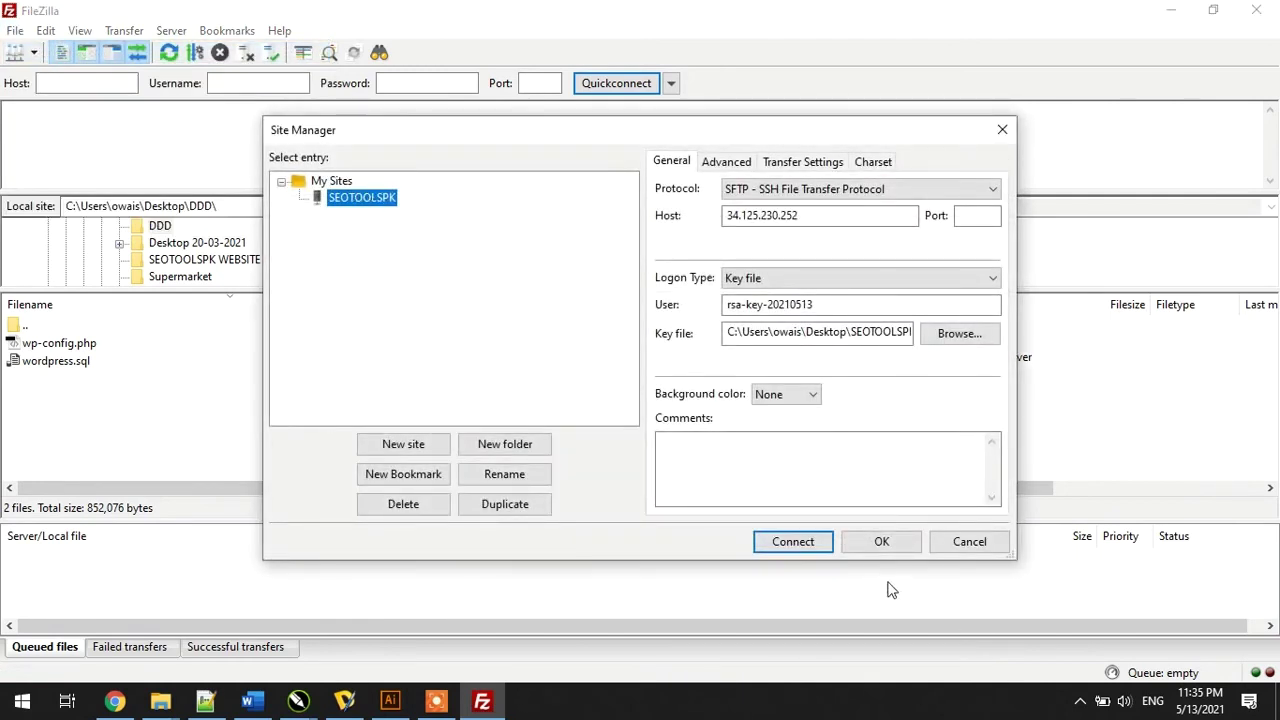
click(799, 549)
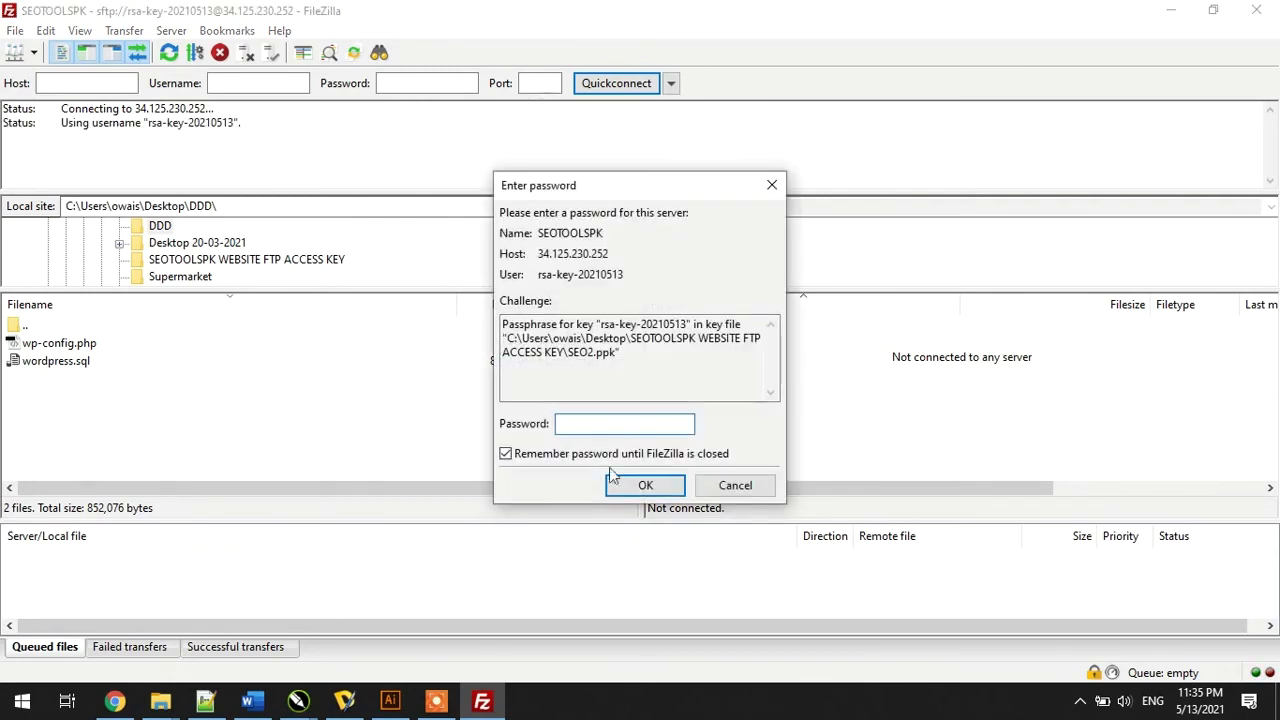
Select and copy the key passphrase from the first line of the Notepad++ notes.
click(205, 700)
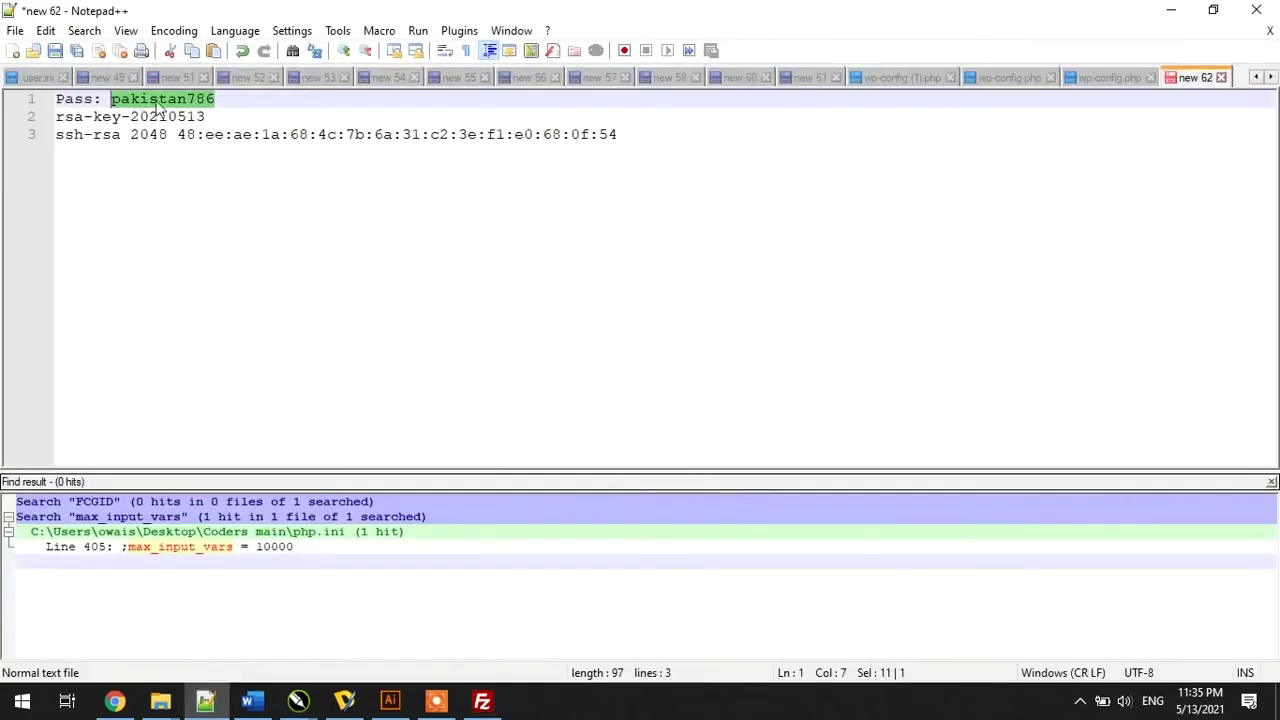
click(124, 100)
drag(117, 100, 200, 100)
right_click(200, 100)
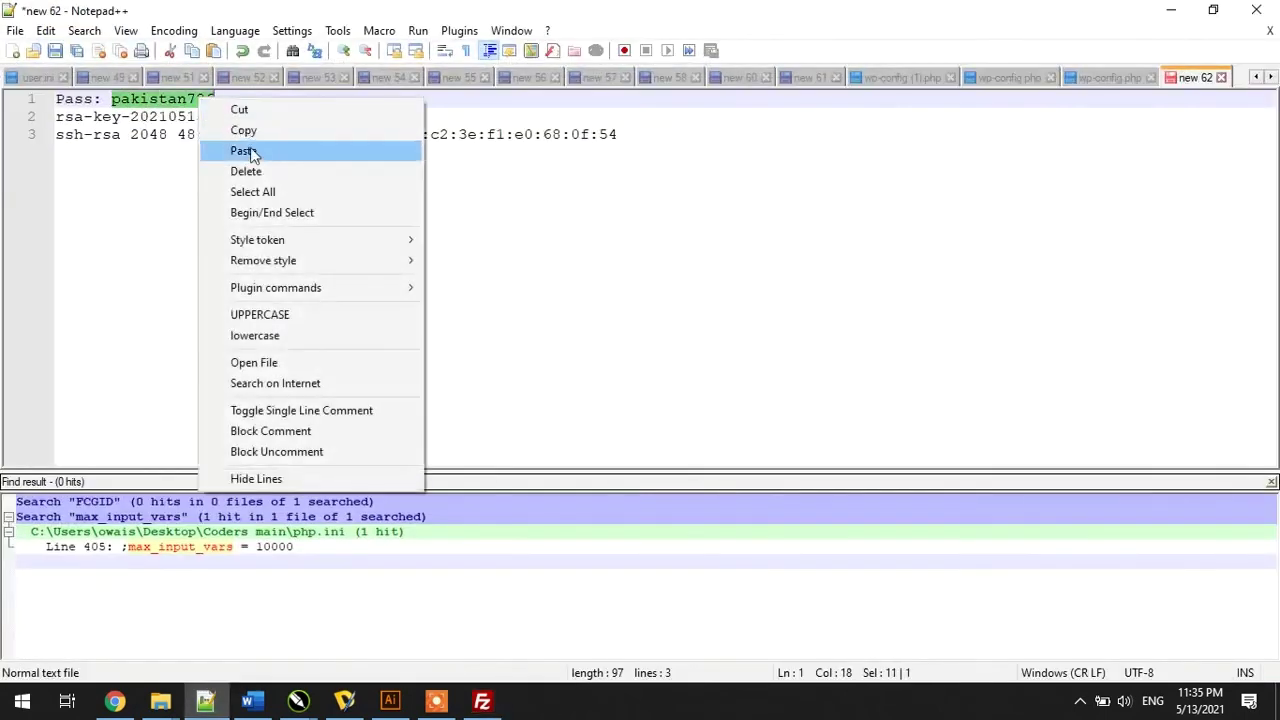
click(250, 131)
Paste the passphrase into FileZilla's Password field and confirm to reconnect to SEOTOOLSPK.
click(482, 700)
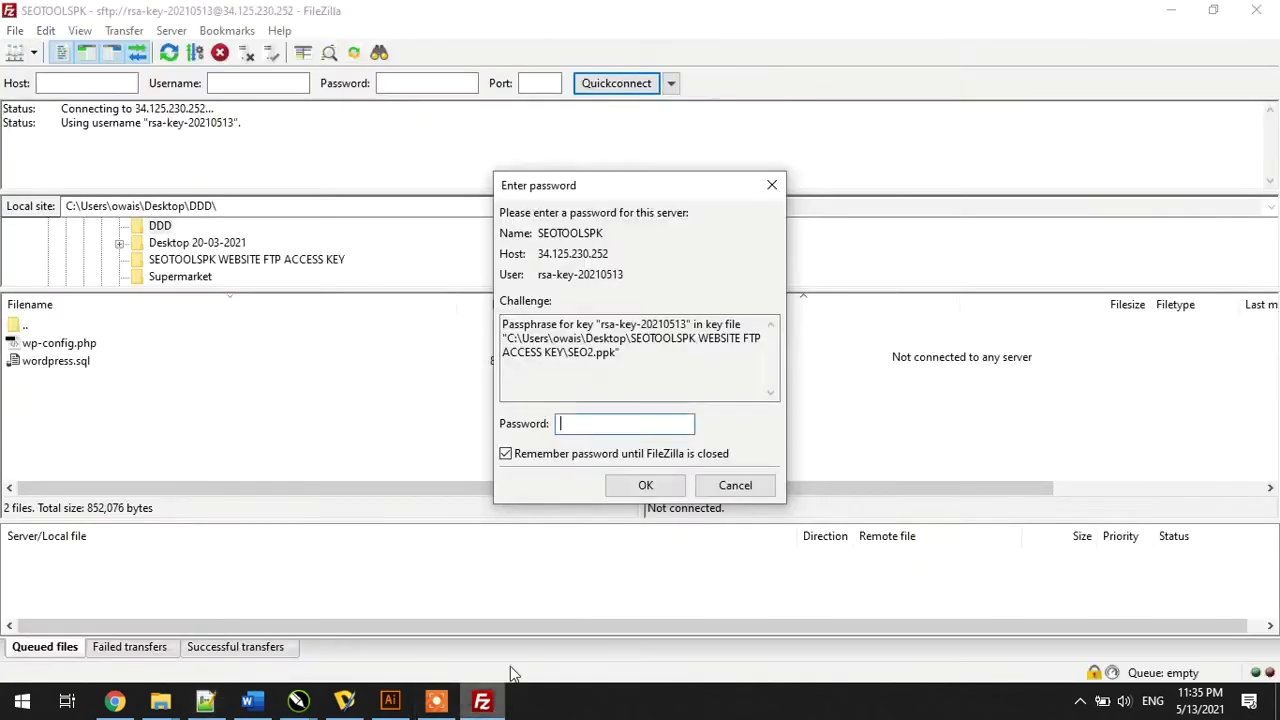
right_click(618, 425)
click(686, 512)
click(641, 485)
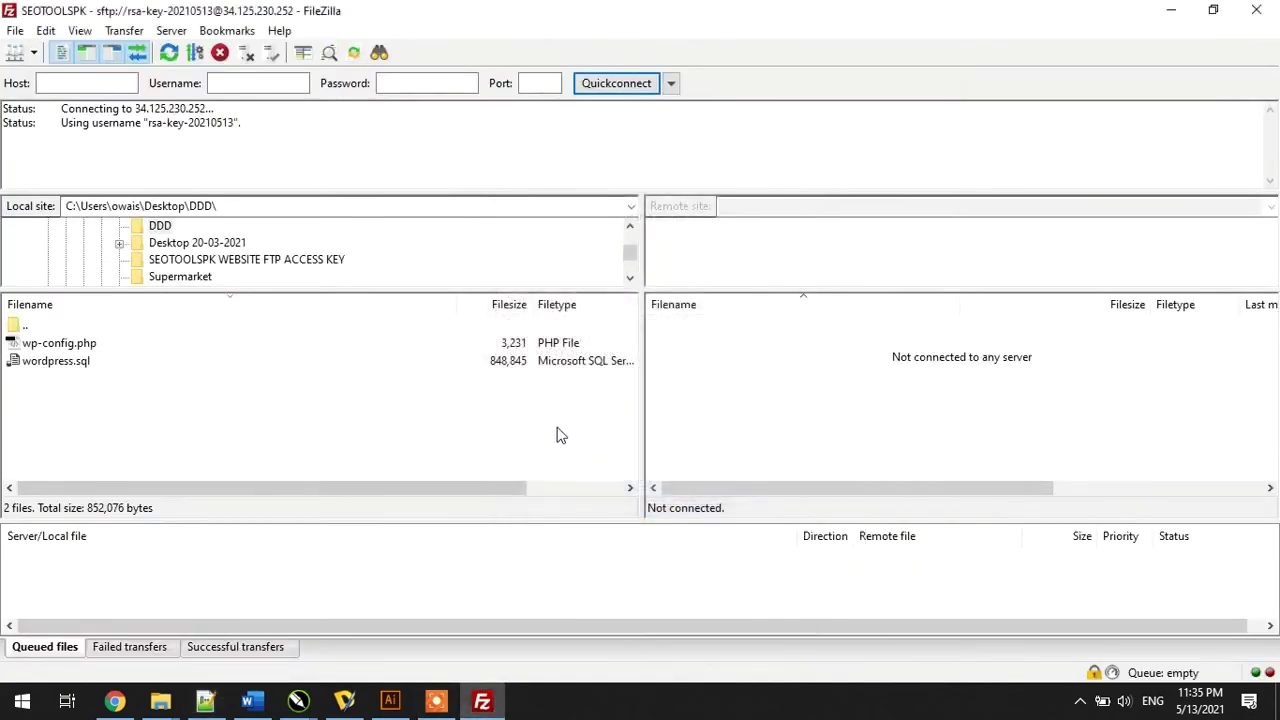
click(205, 700)
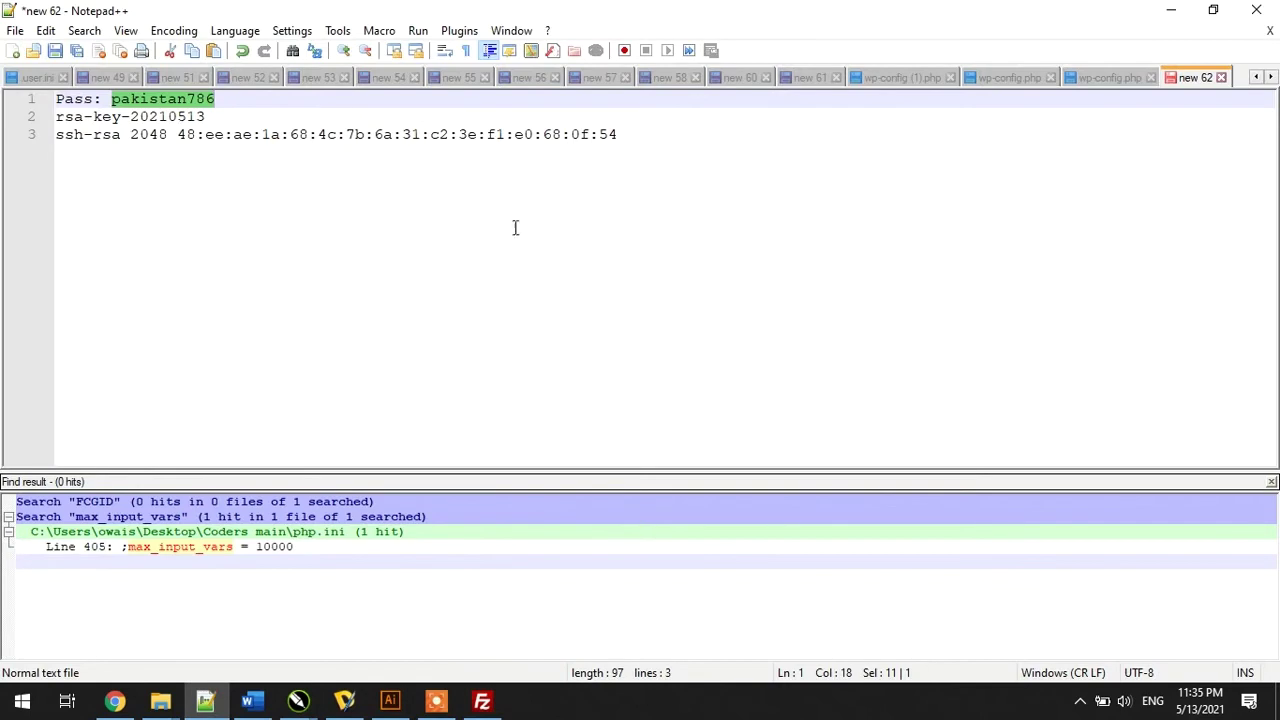
click(484, 700)
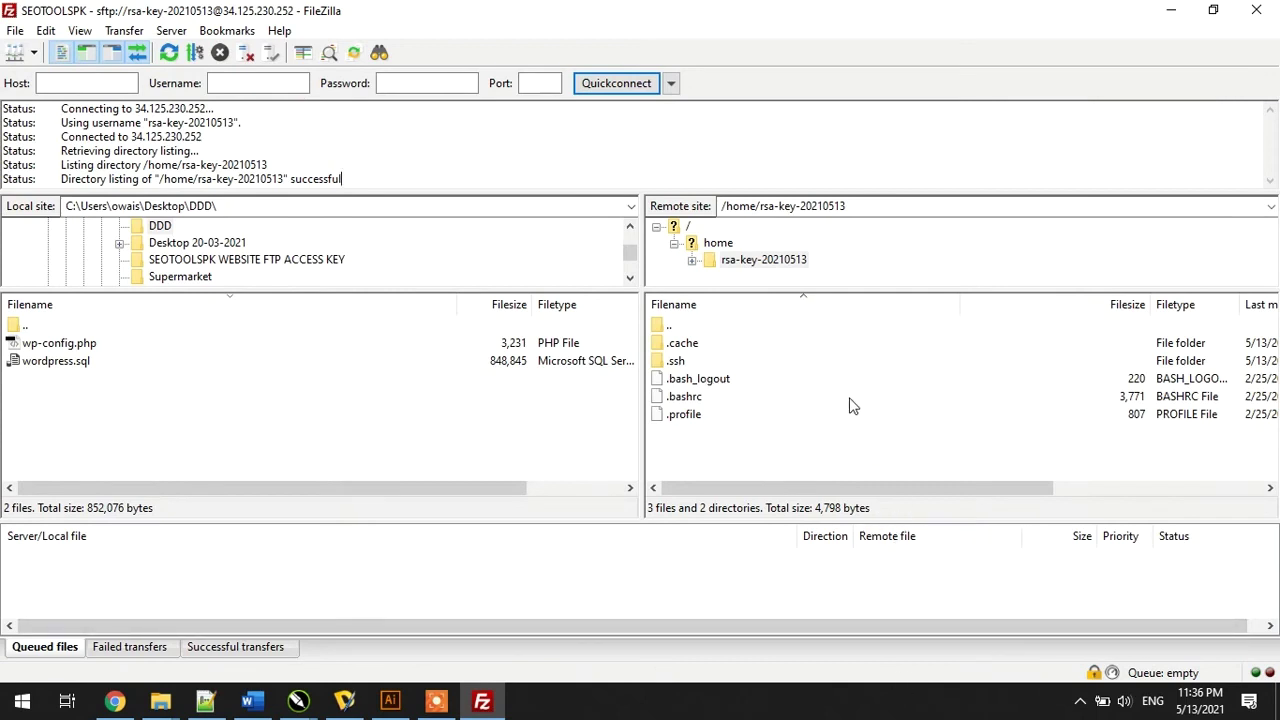
Open WP File Manager in WordPress admin to view the html root files, then return to FileZilla.
click(115, 701)
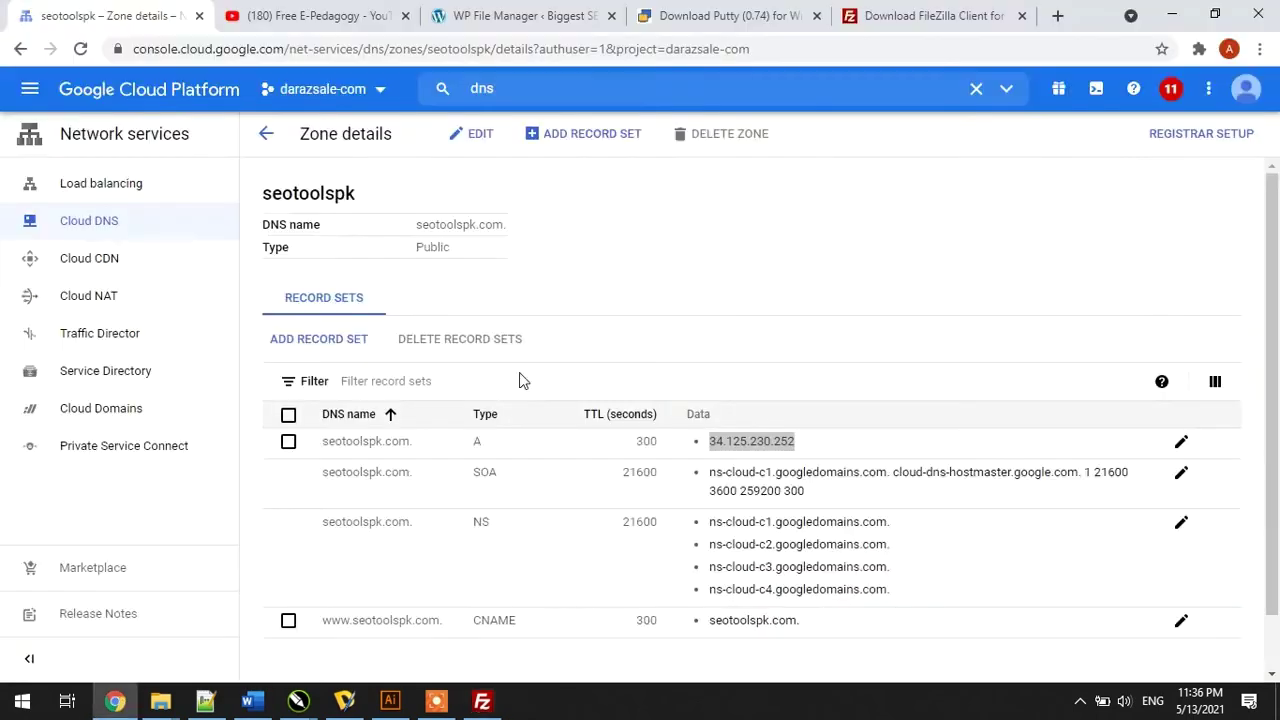
click(530, 15)
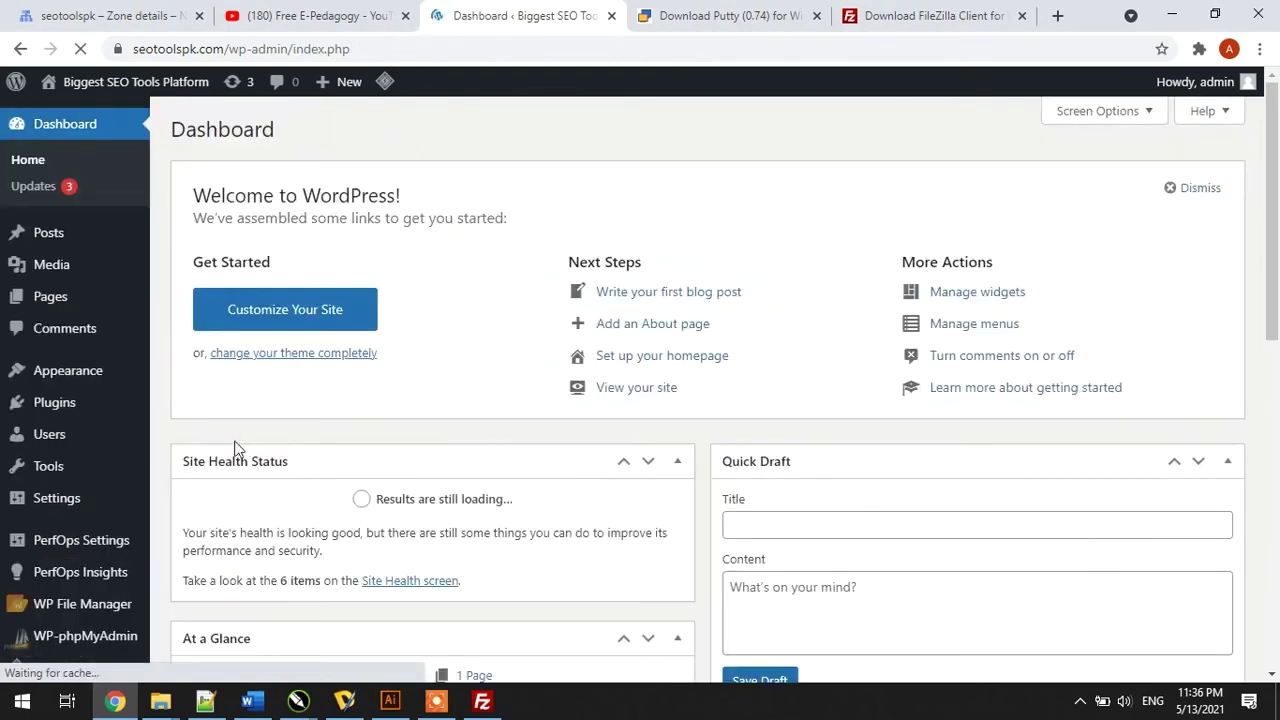
scroll(110, 440, down, 4)
mouse_move(90, 567)
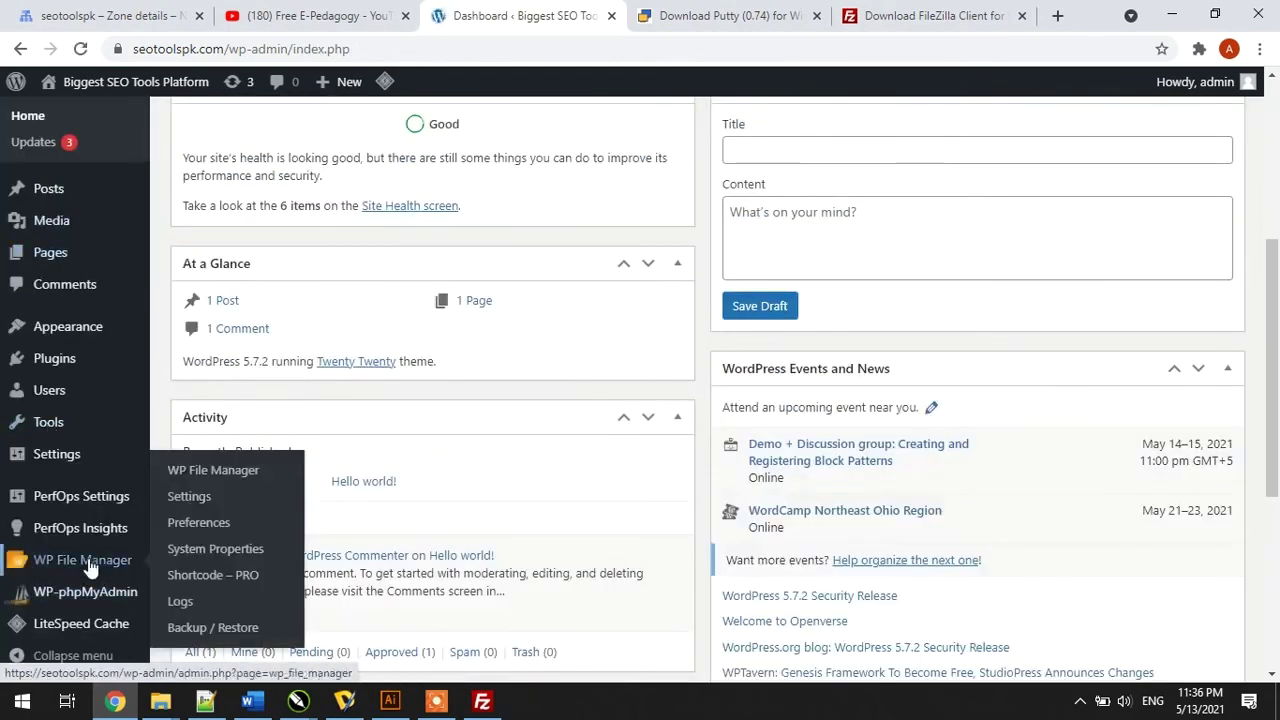
click(215, 469)
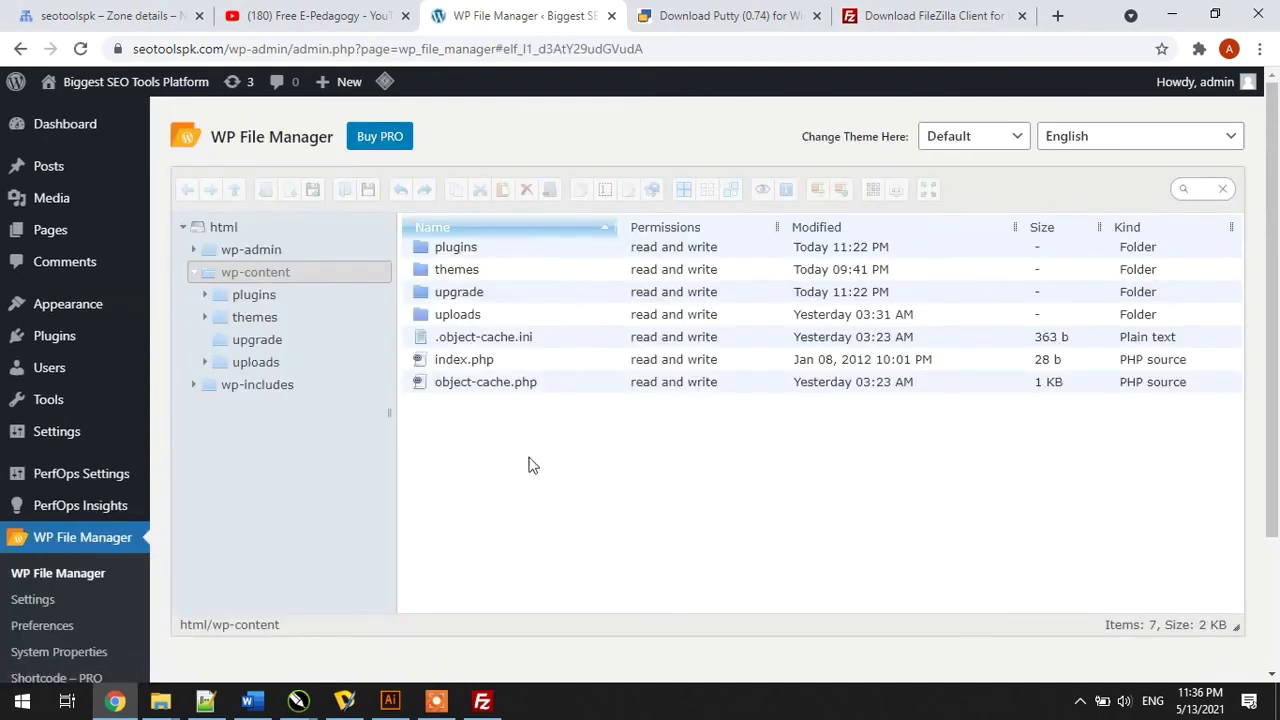
click(226, 229)
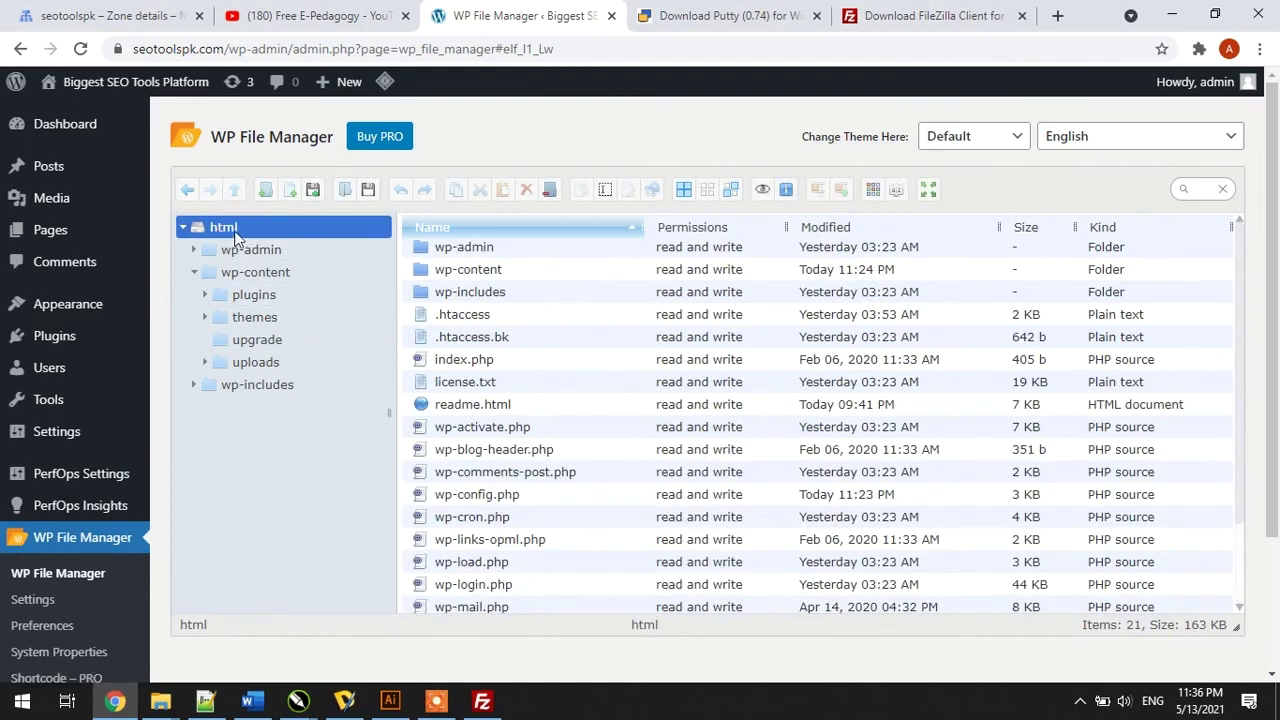
click(482, 701)
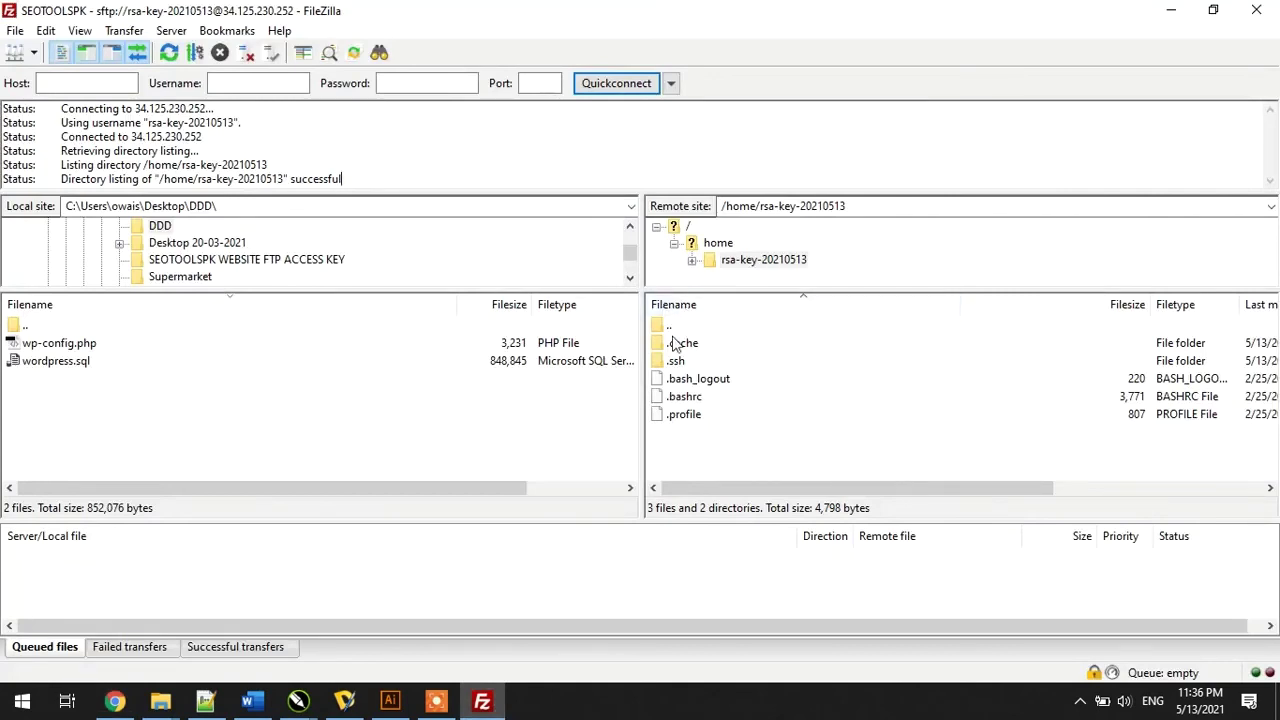
Browse /home on the server, then climb up to the root folder.
double_click(669, 330)
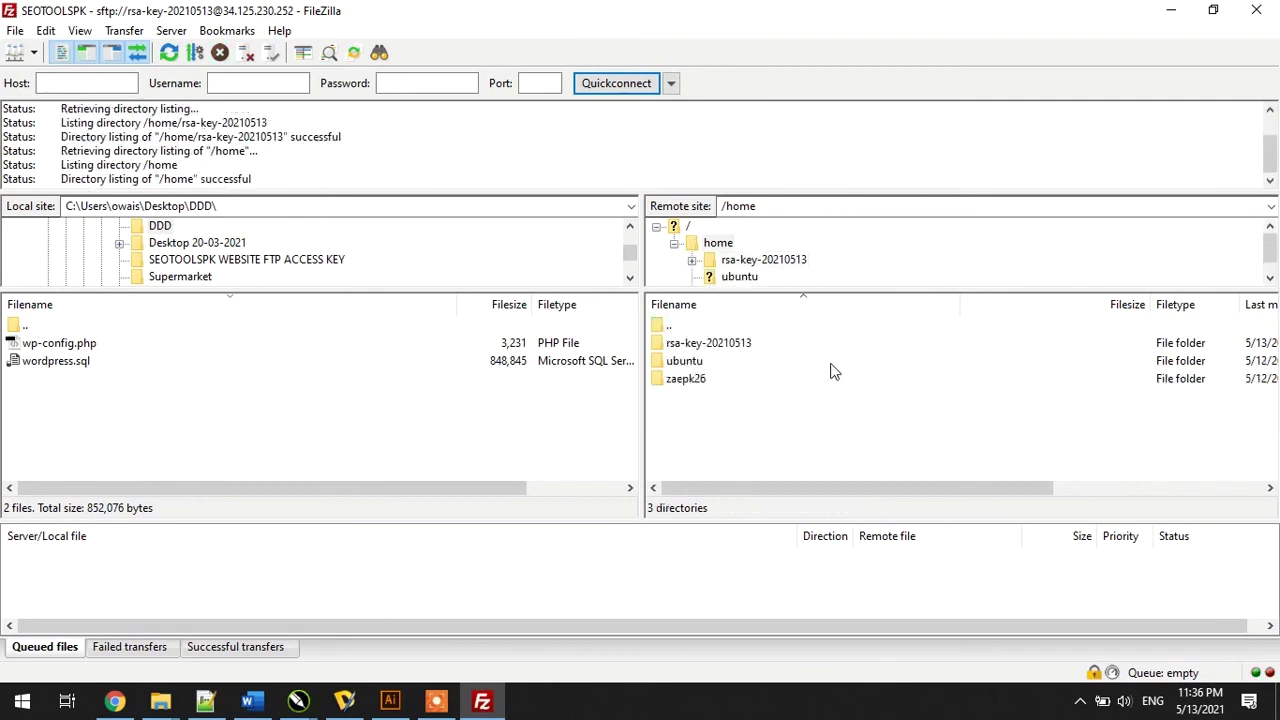
double_click(699, 384)
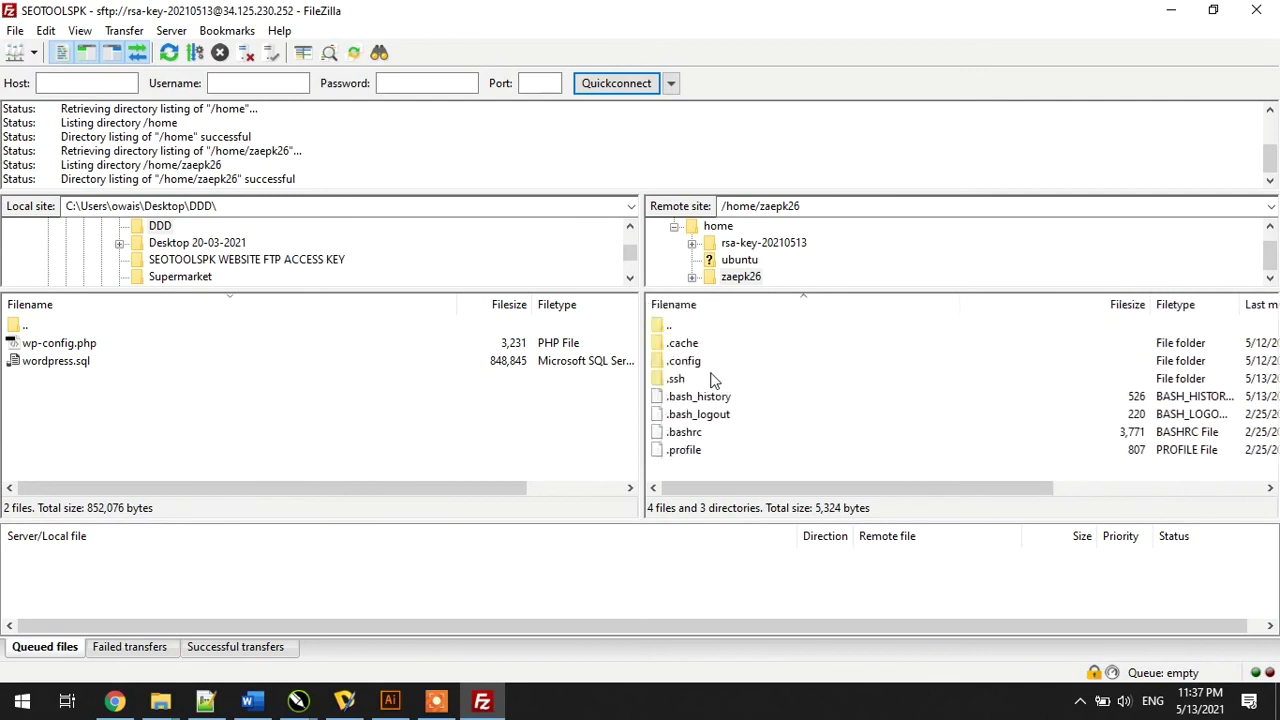
double_click(683, 327)
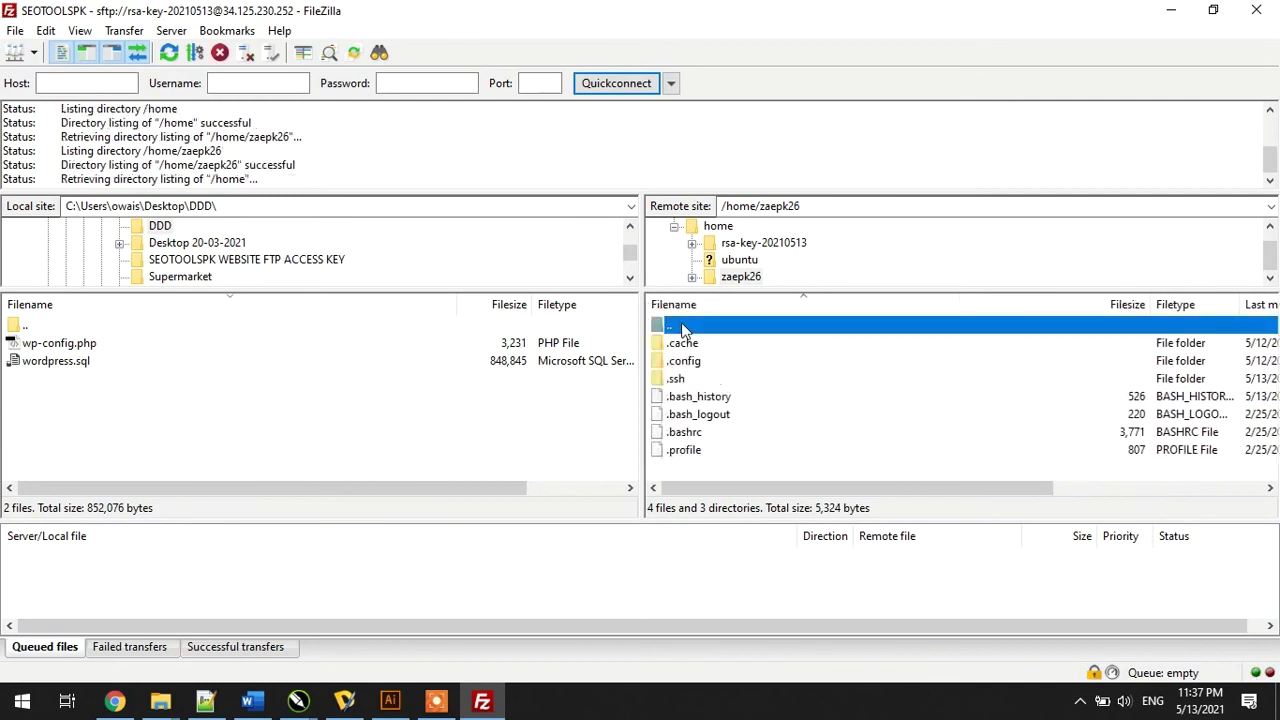
double_click(680, 327)
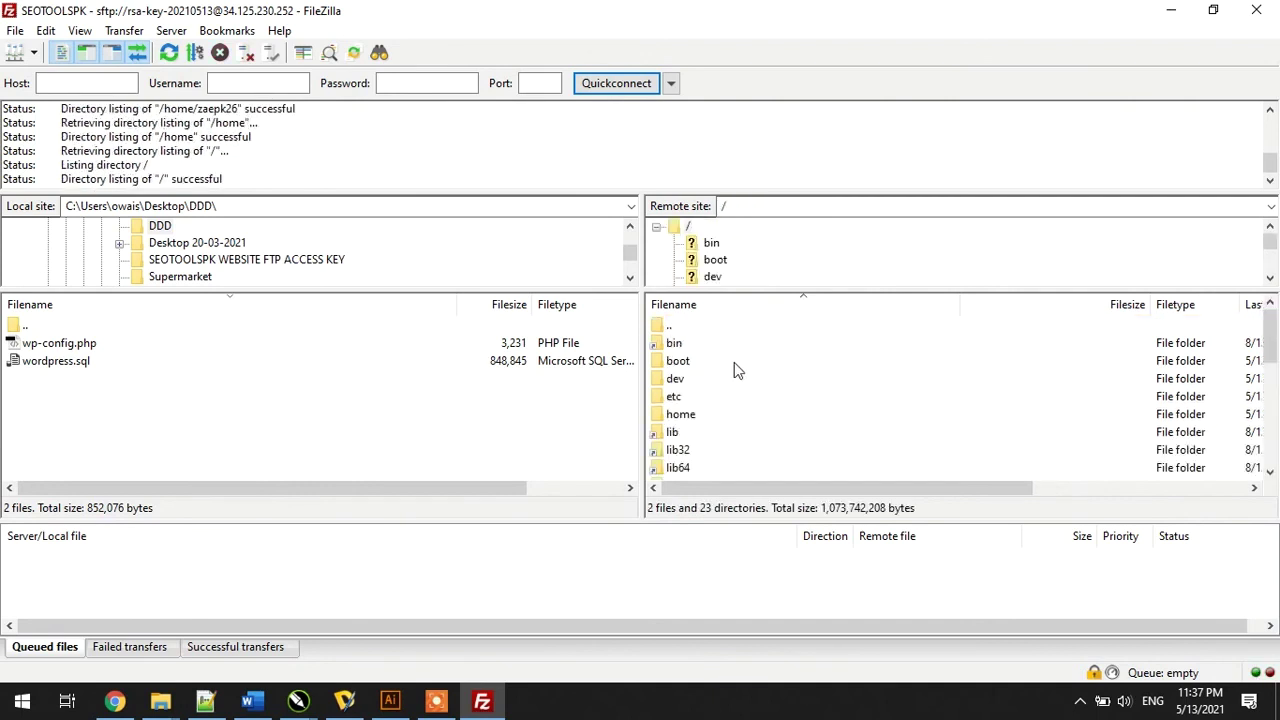
Open /var/www/html on the remote side to list the WordPress files.
scroll(734, 362, down, 2)
scroll(736, 366, down, 4)
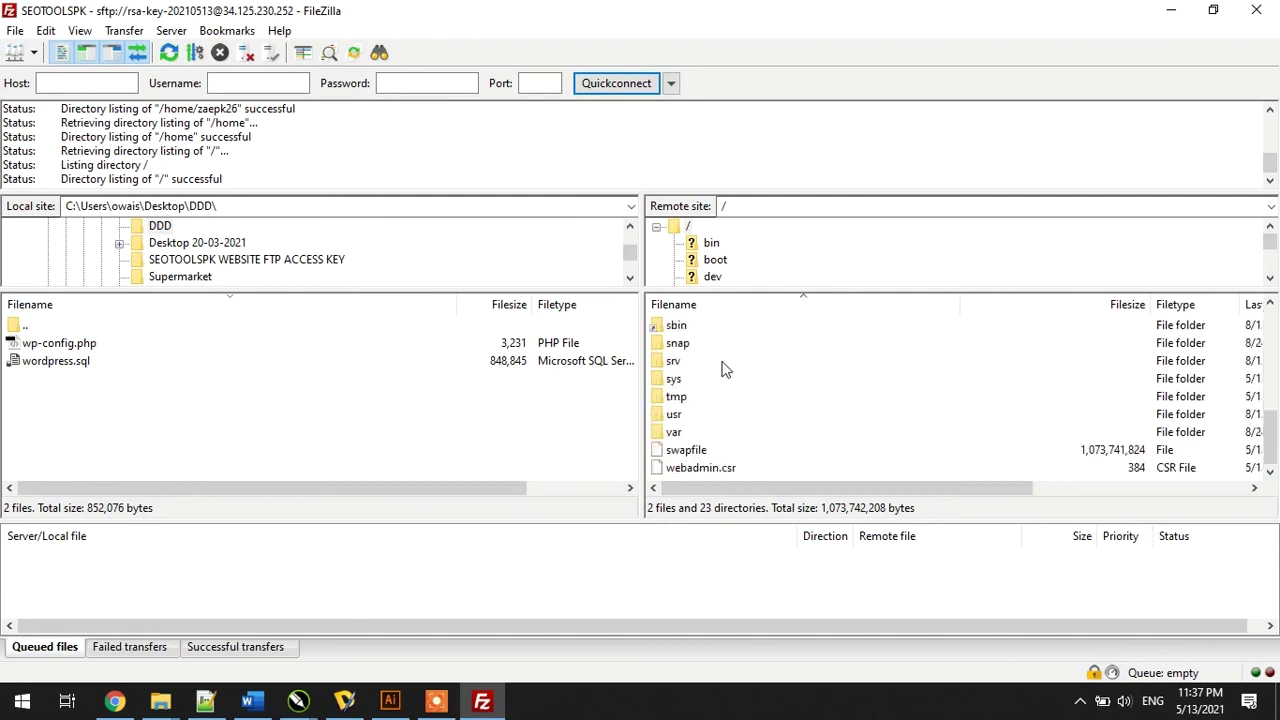
click(678, 434)
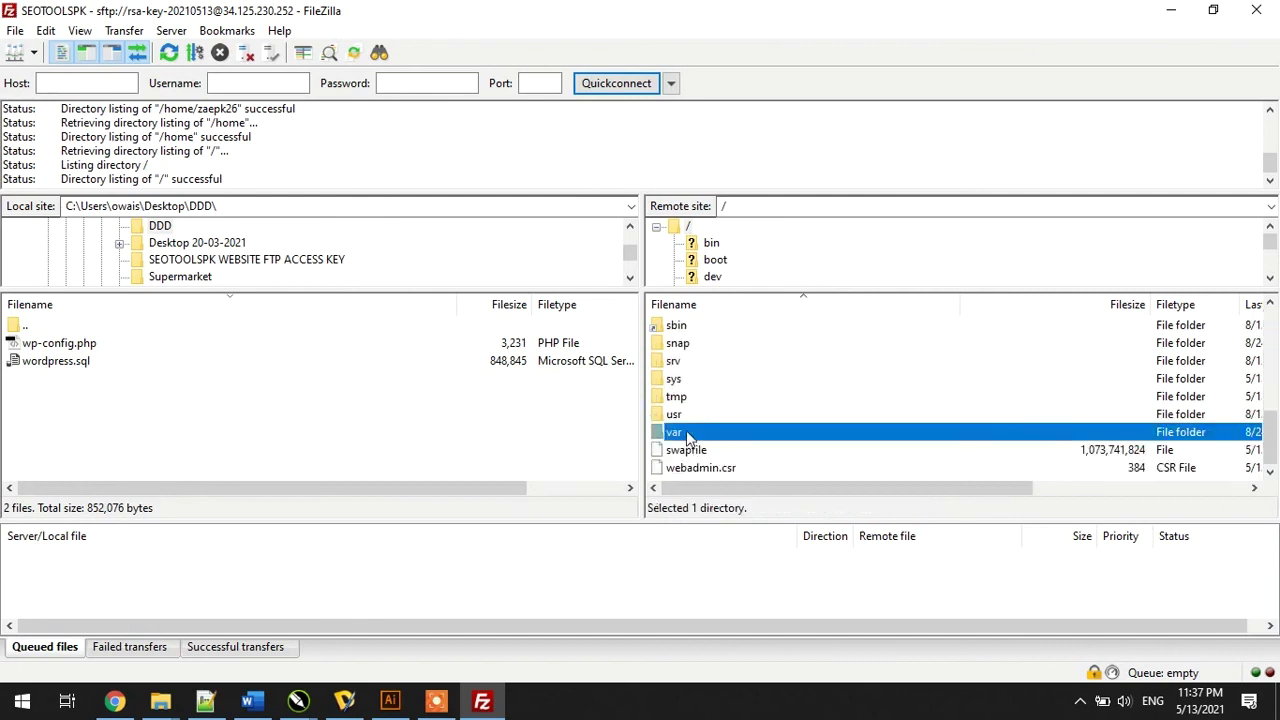
double_click(688, 437)
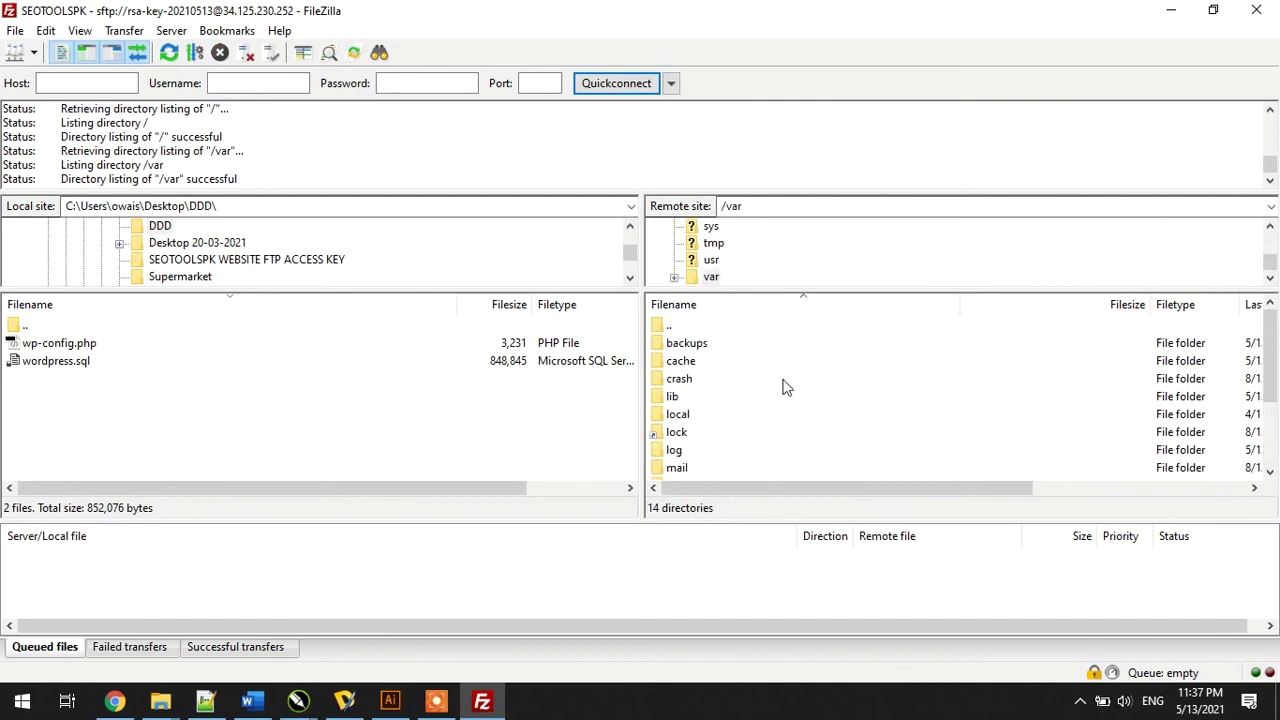
scroll(783, 385, down, 2)
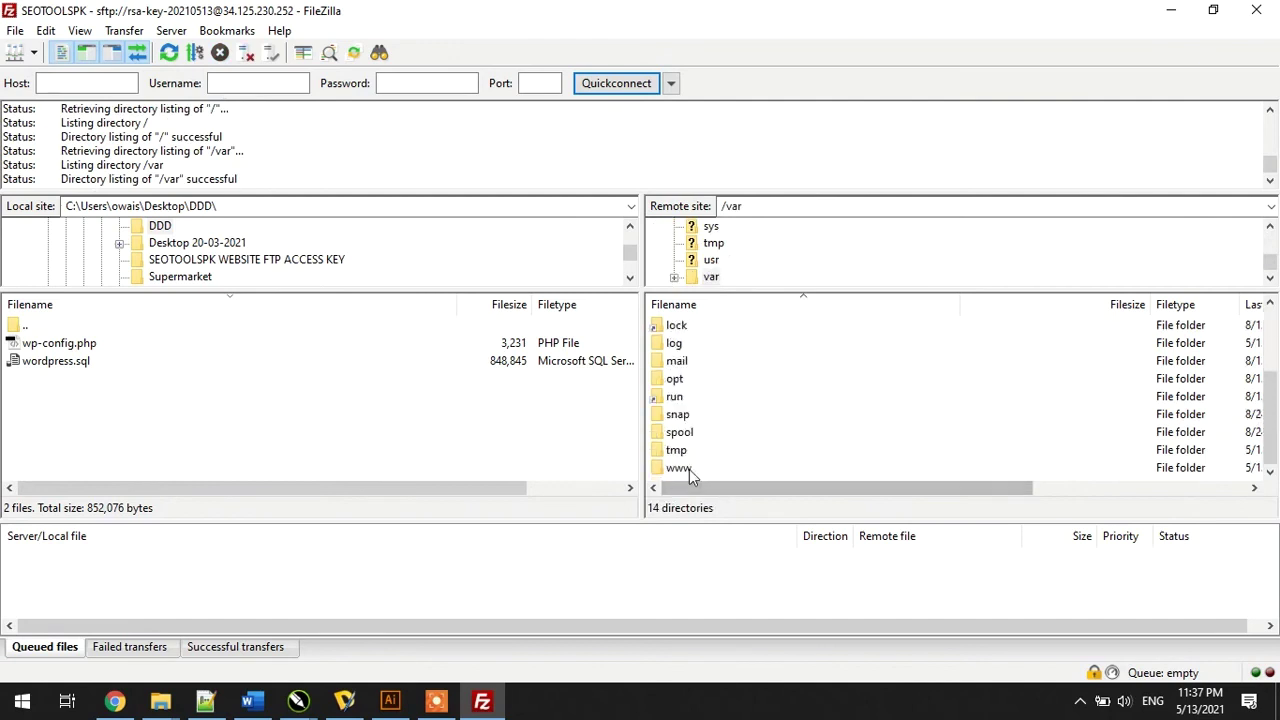
double_click(686, 470)
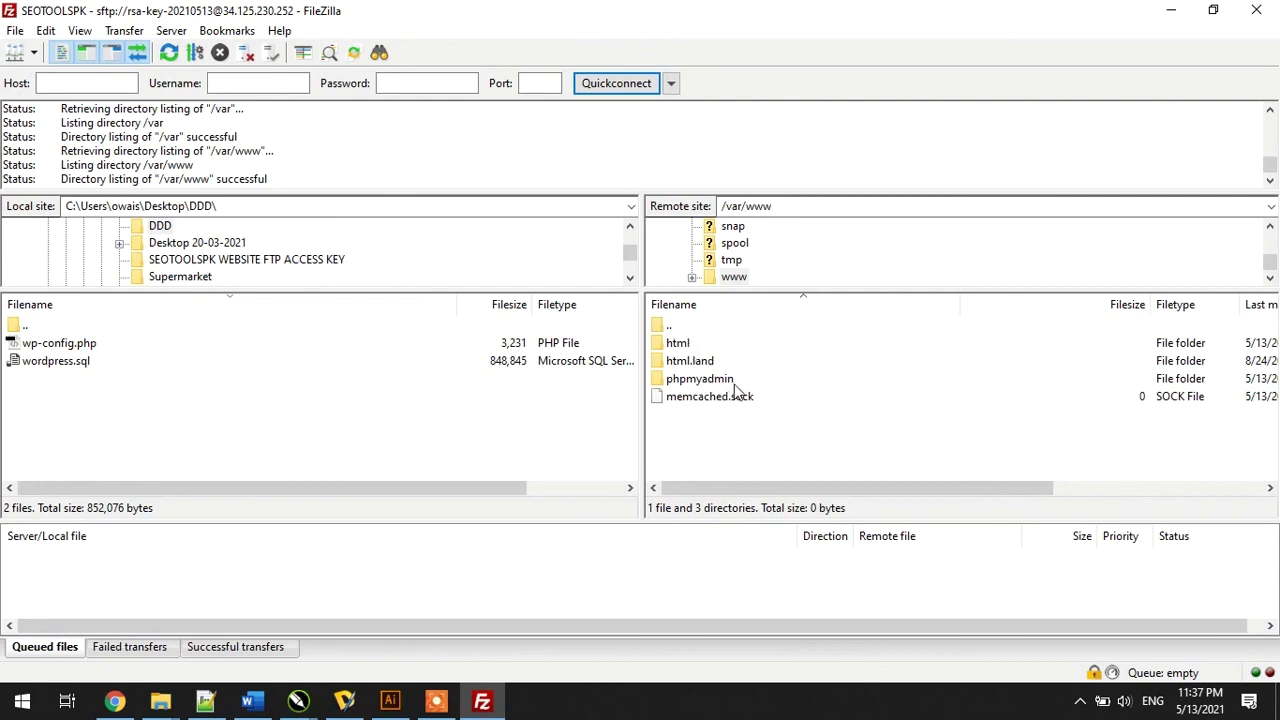
double_click(680, 346)
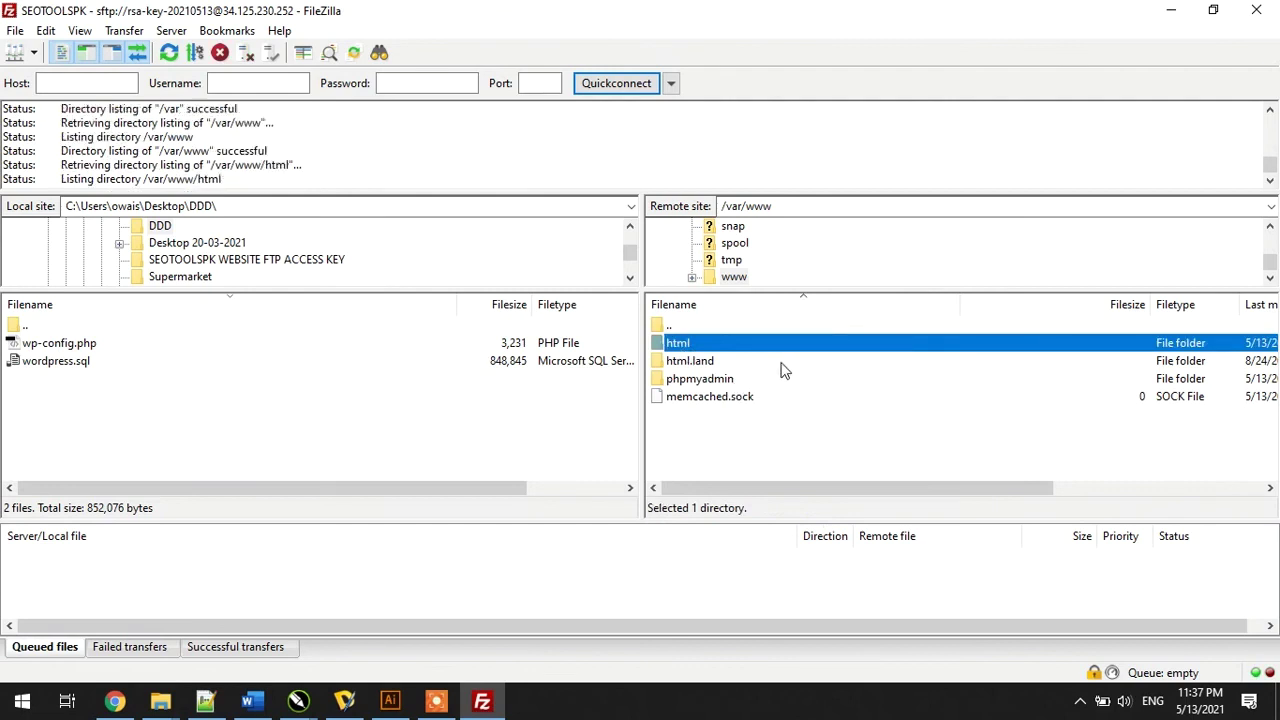
Show the SEOTOOLSPK WEBSITE FTP ACCESS KEY folder in the local pane.
scroll(772, 368, down, 5)
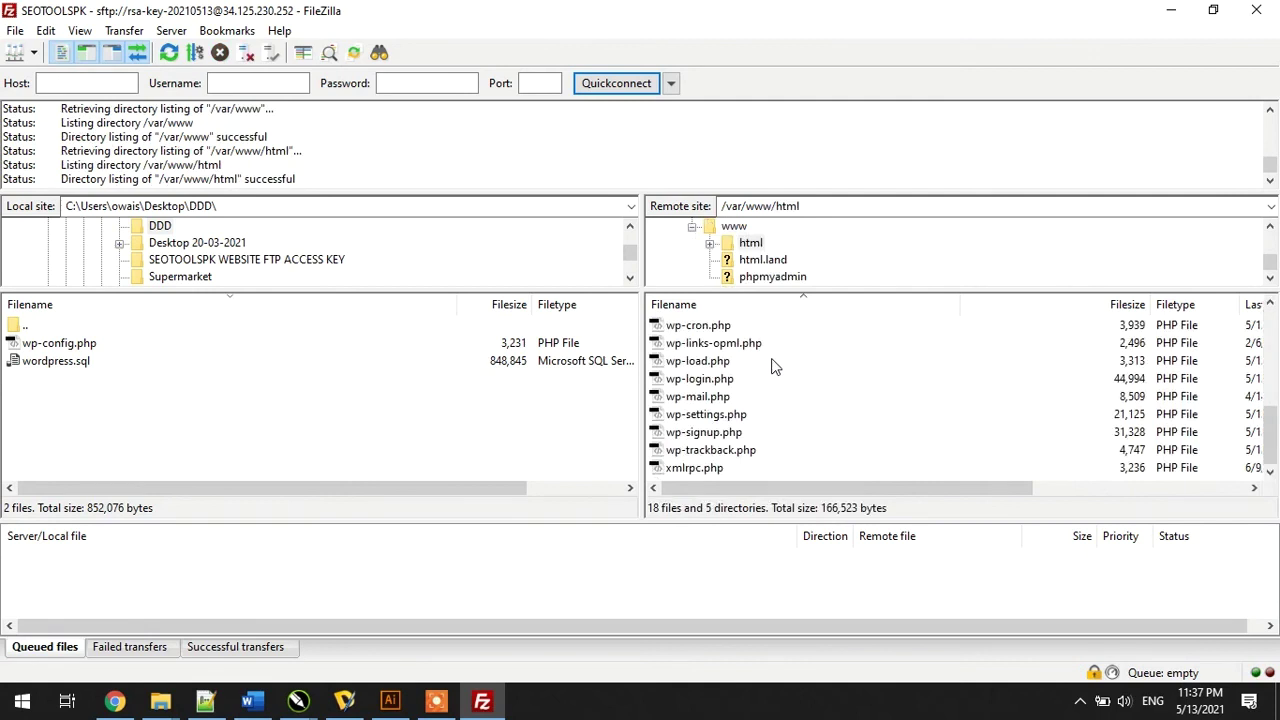
scroll(772, 366, up, 5)
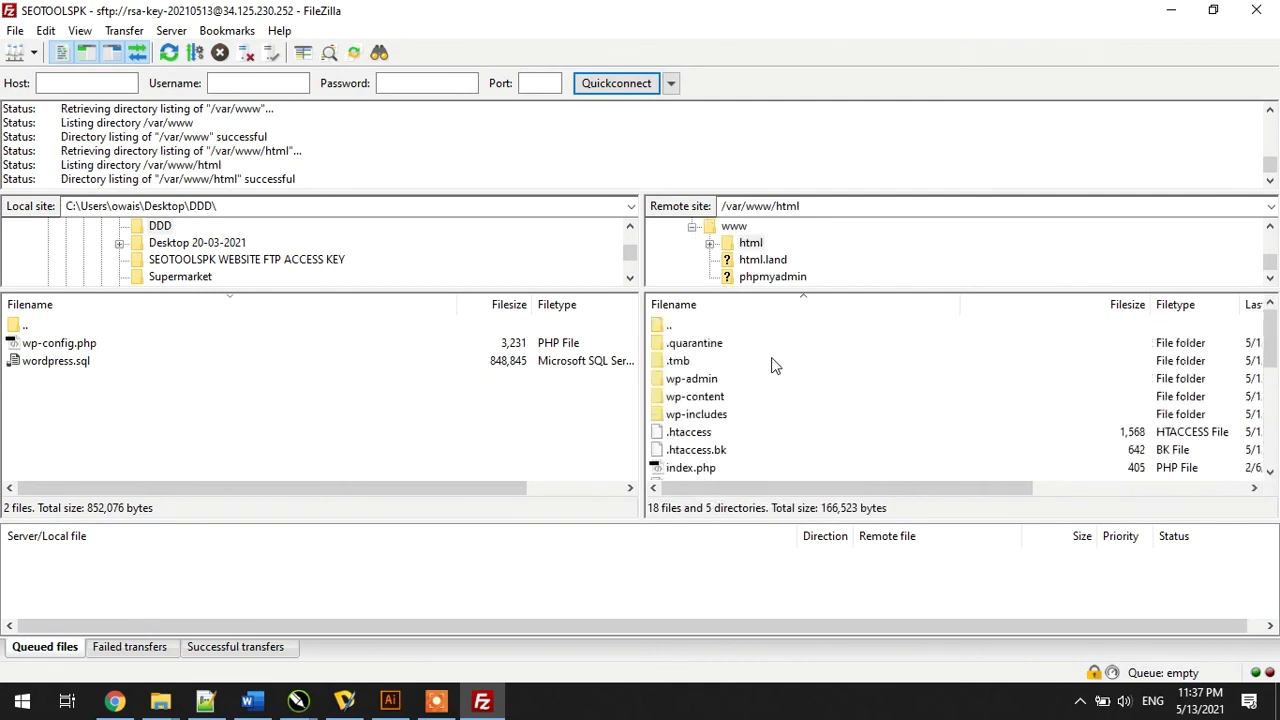
click(330, 259)
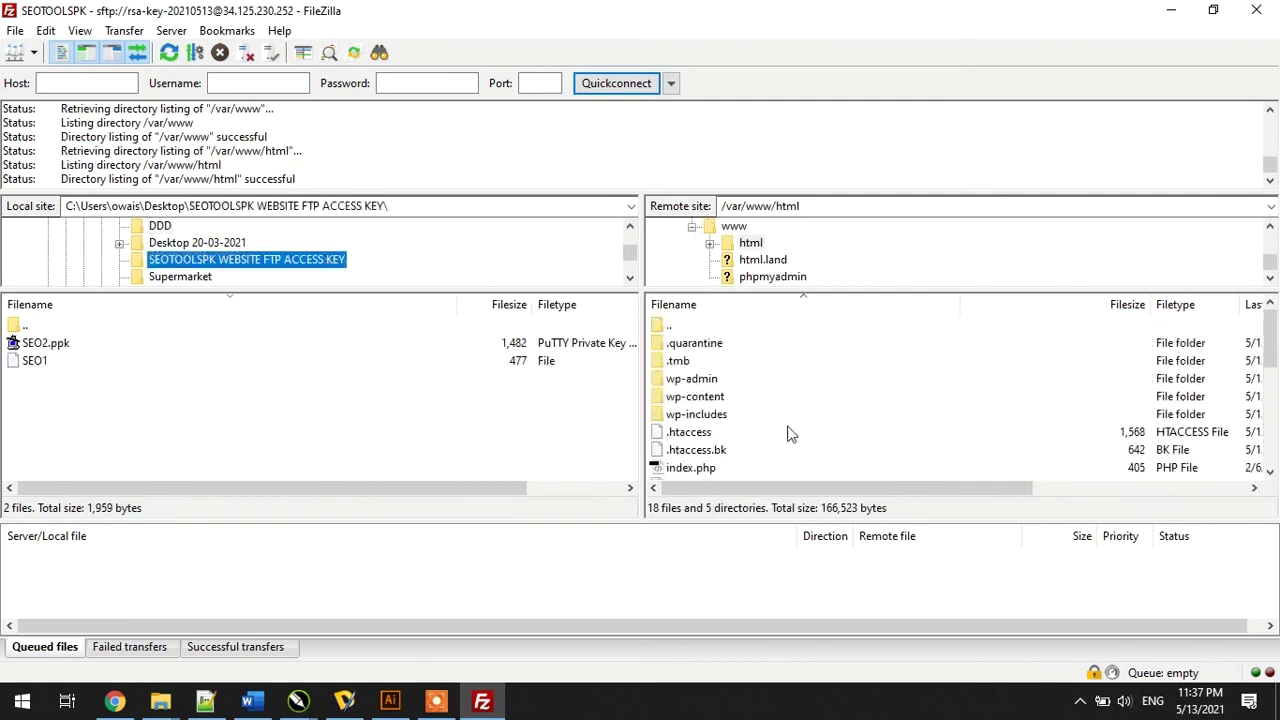
scroll(794, 425, down, 1)
scroll(794, 423, up, 1)
scroll(794, 421, down, 1)
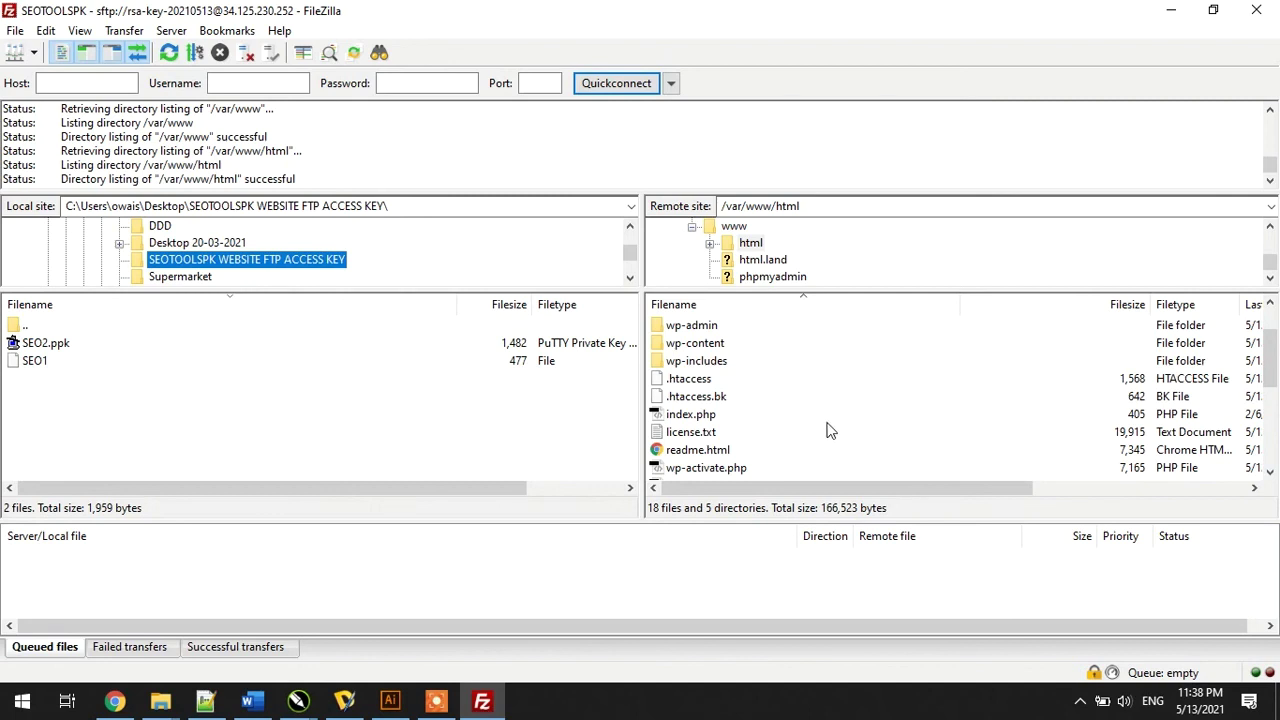
click(438, 700)
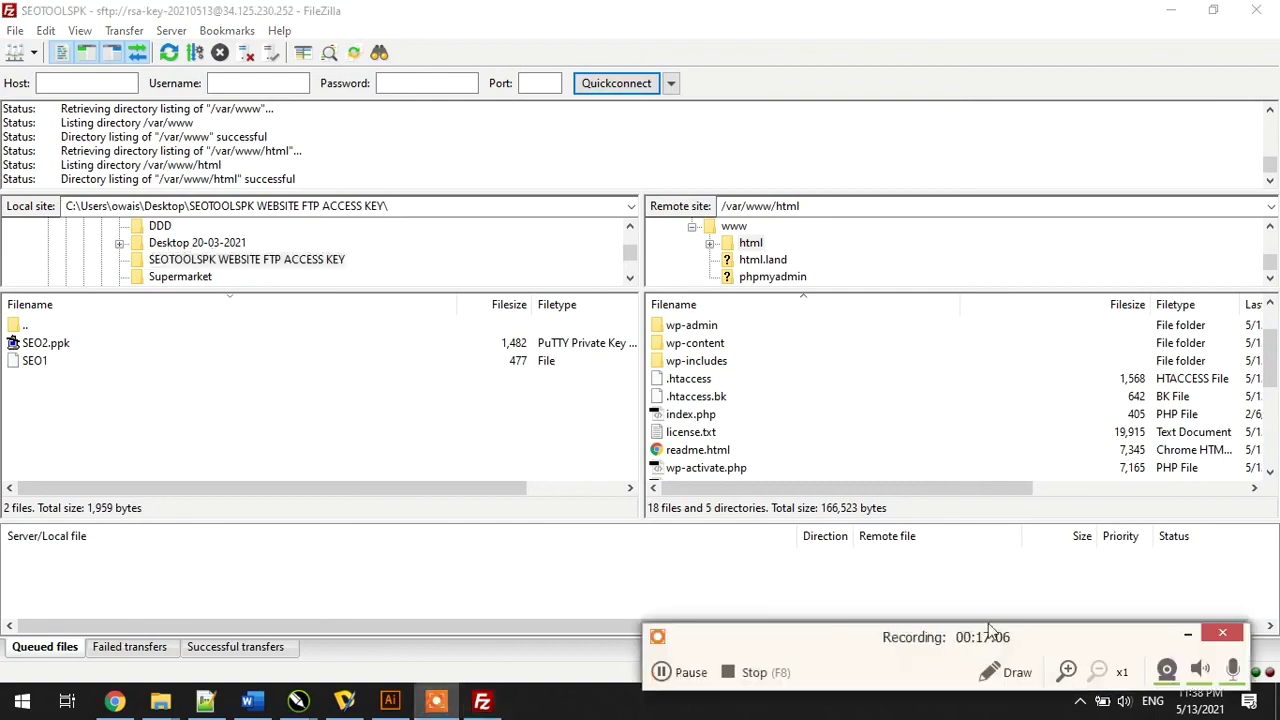